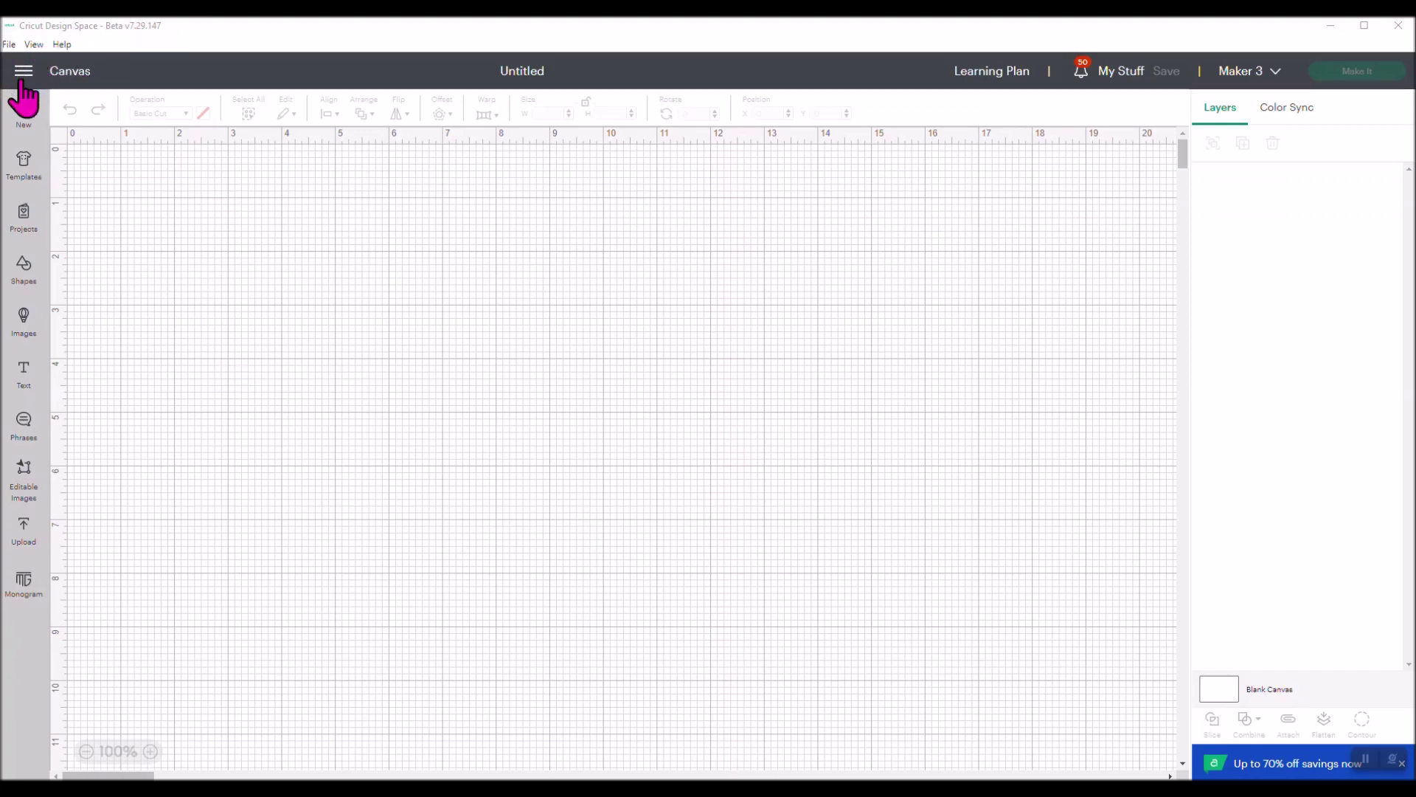
# Open the main side menu showing the account, canvas and settings options.
pyautogui.click(23, 72)
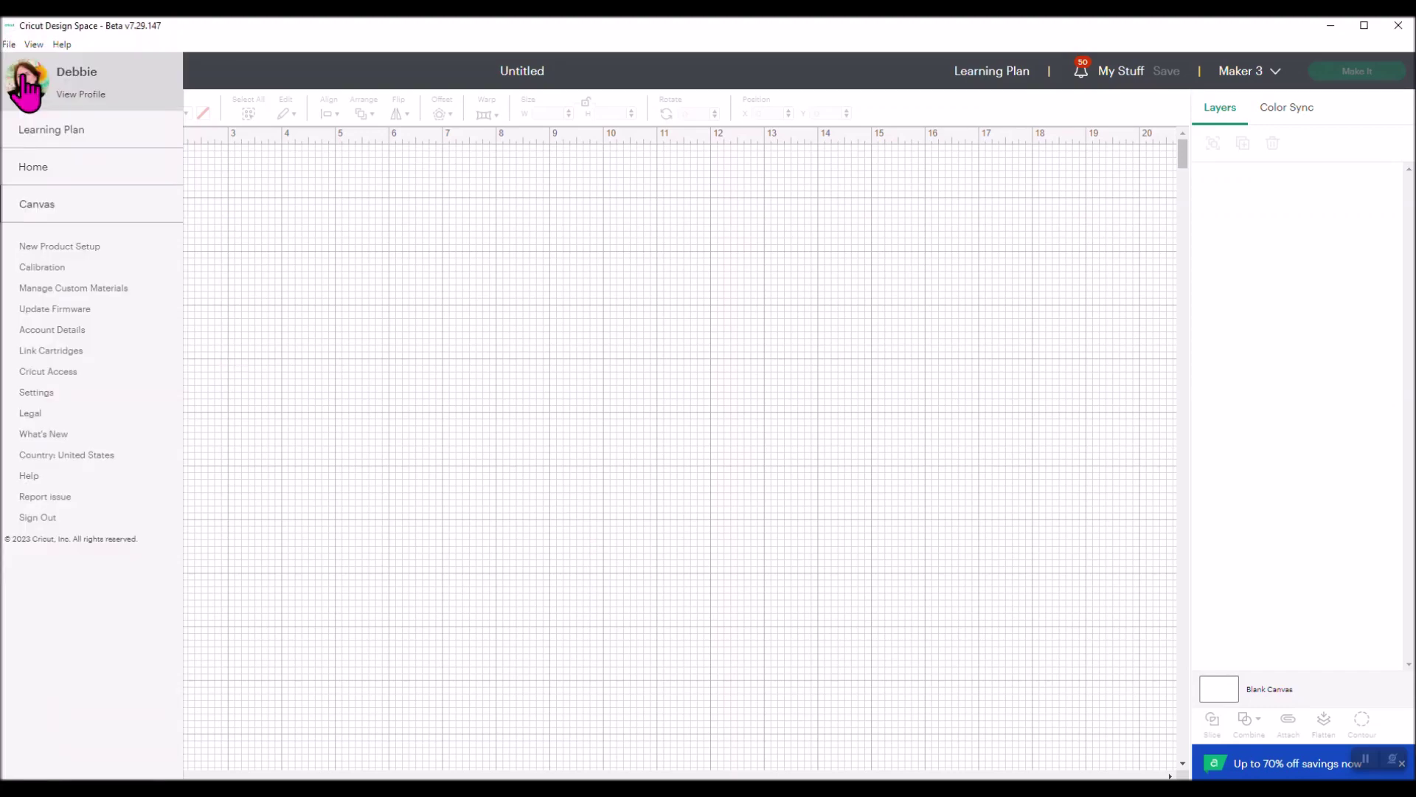
# Check that Application Experience is set to Beta in Settings, then return to the blank canvas.
pyautogui.click(40, 397)
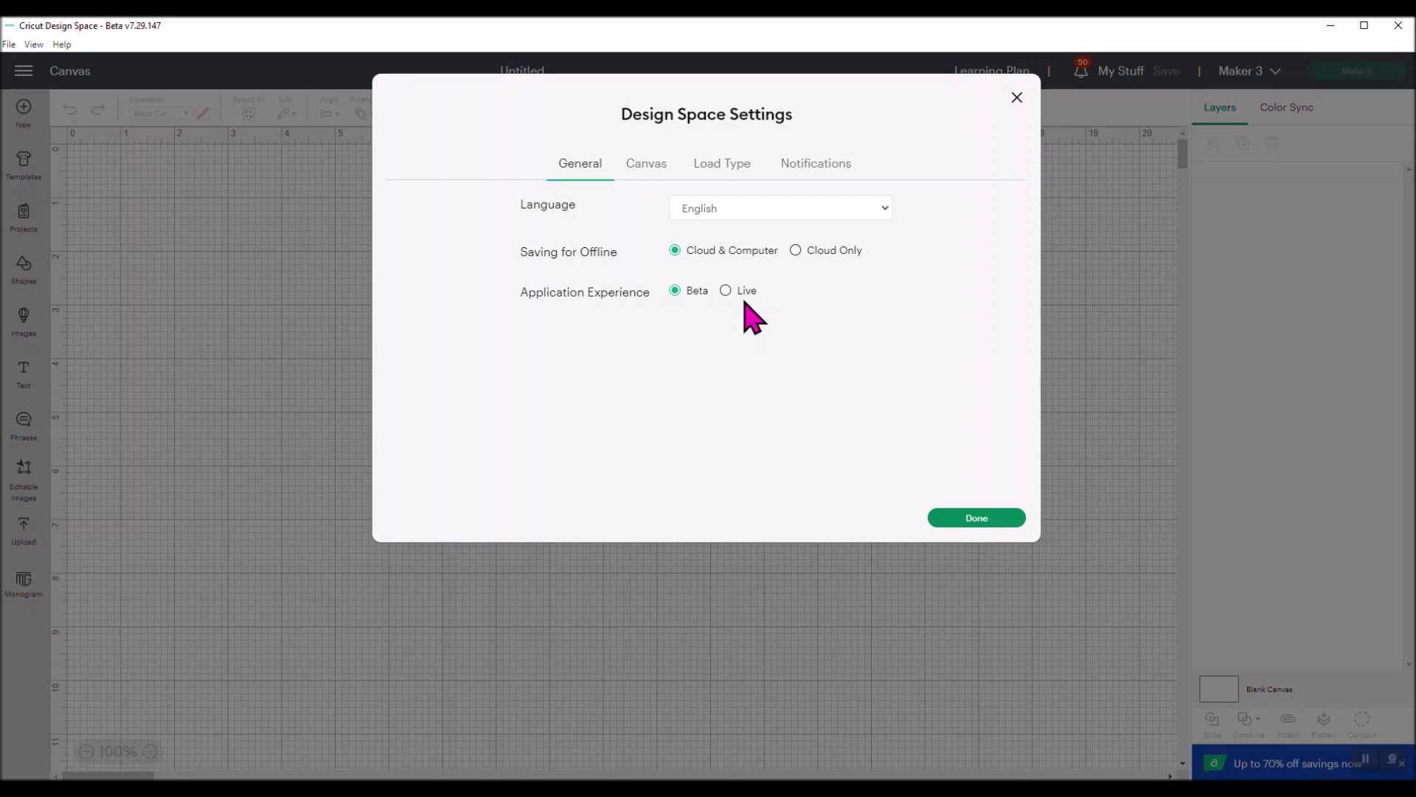
pyautogui.click(989, 525)
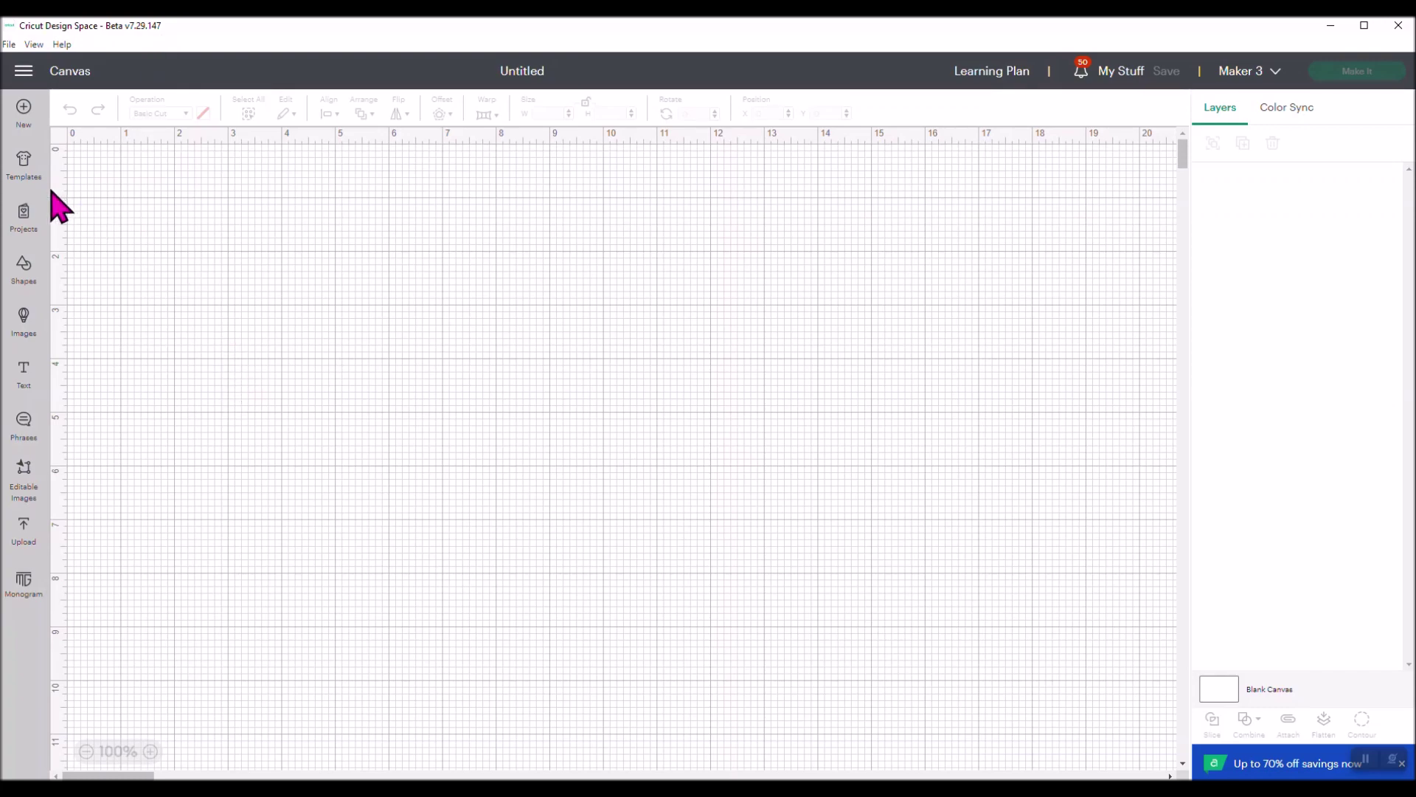
# Add a text object reading 'WARP' and bring up the numbered Warp preset styles.
pyautogui.click(27, 373)
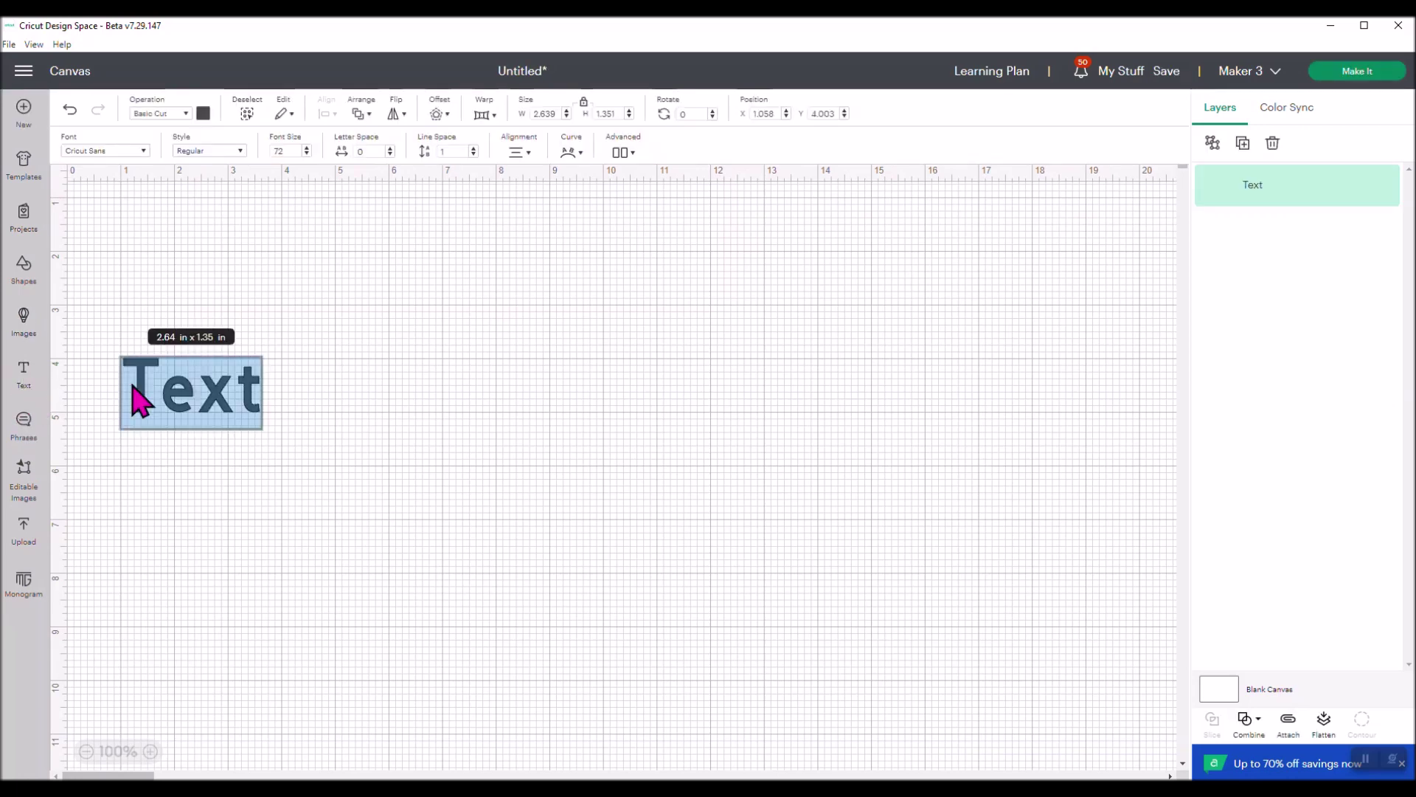
pyautogui.moveTo(130, 386); pyautogui.dragTo(262, 390)
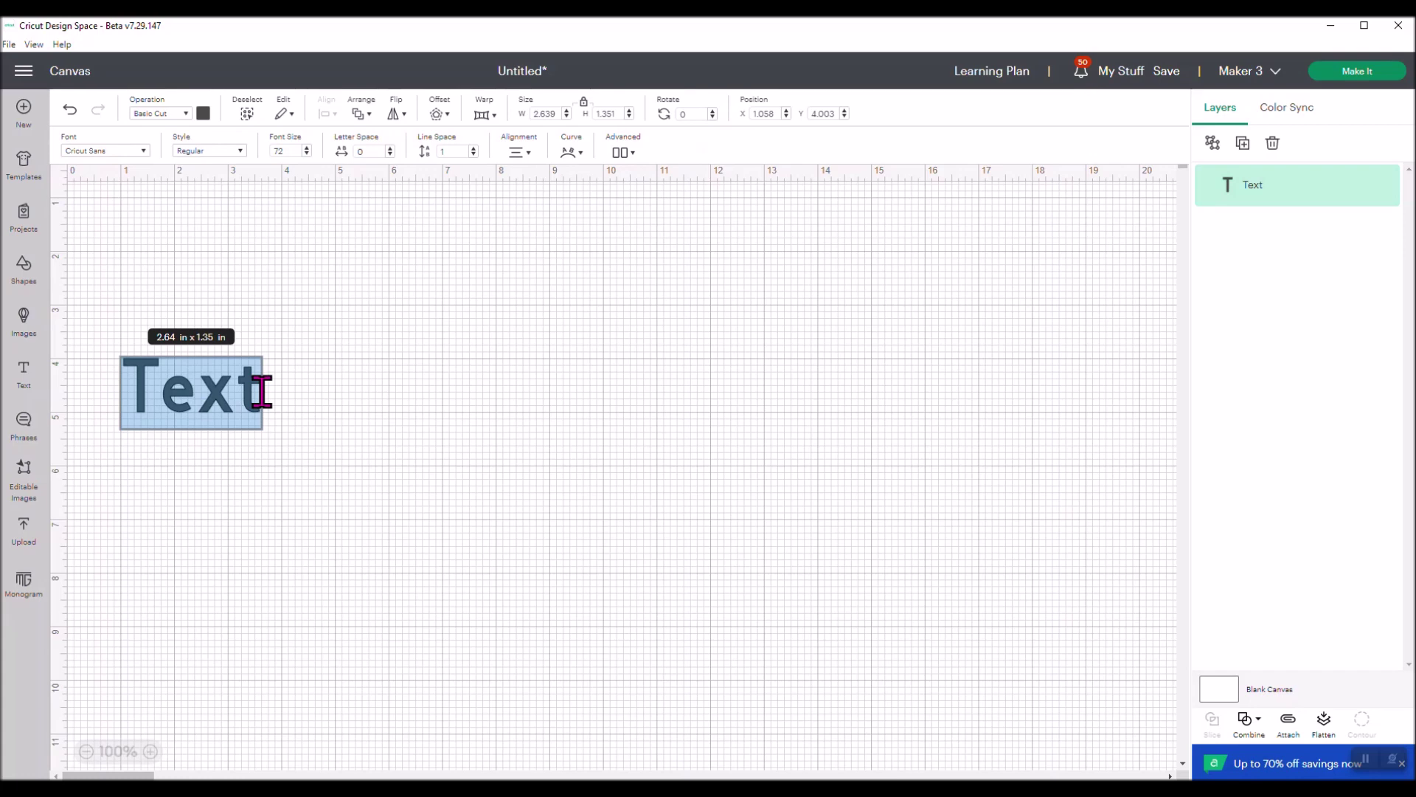
pyautogui.write('WARP')
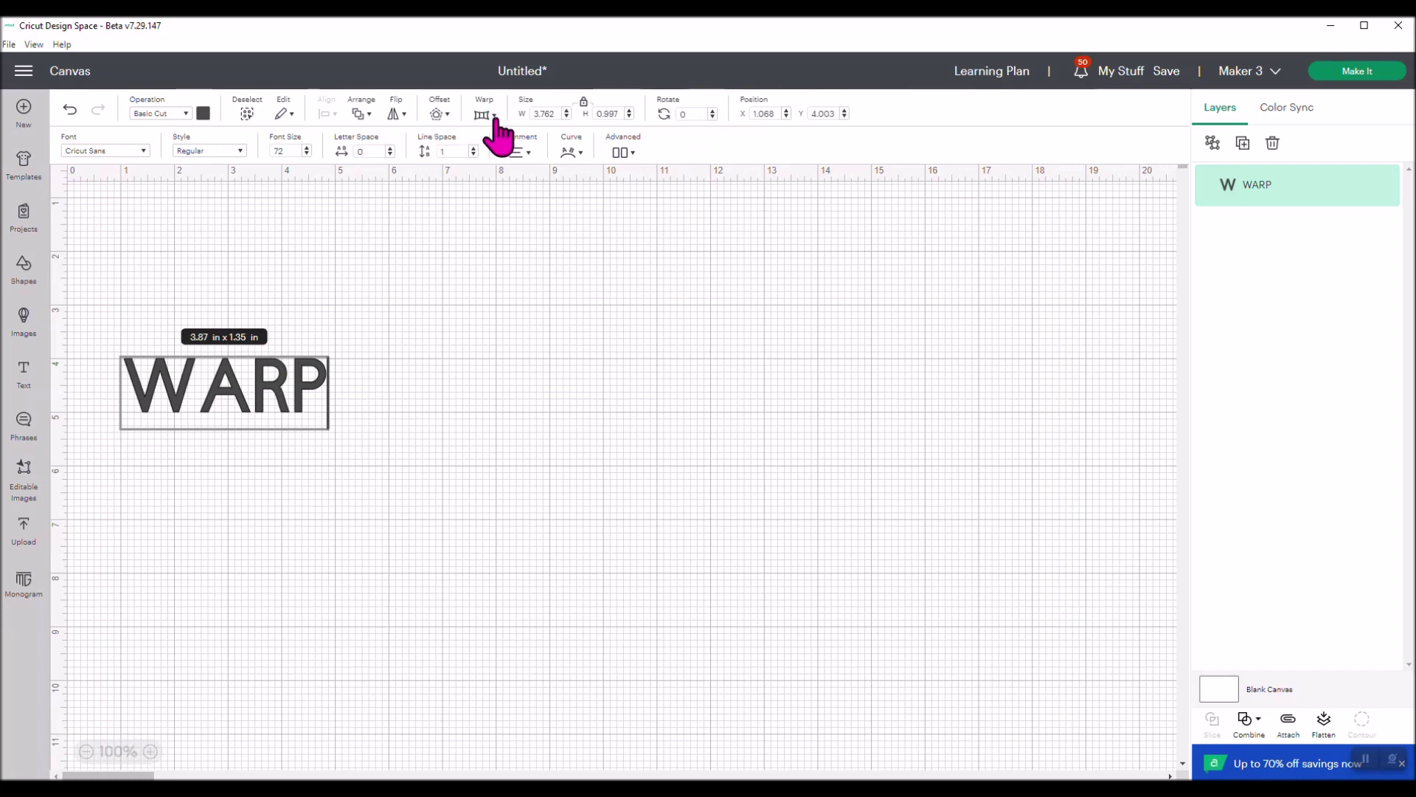
pyautogui.click(492, 118)
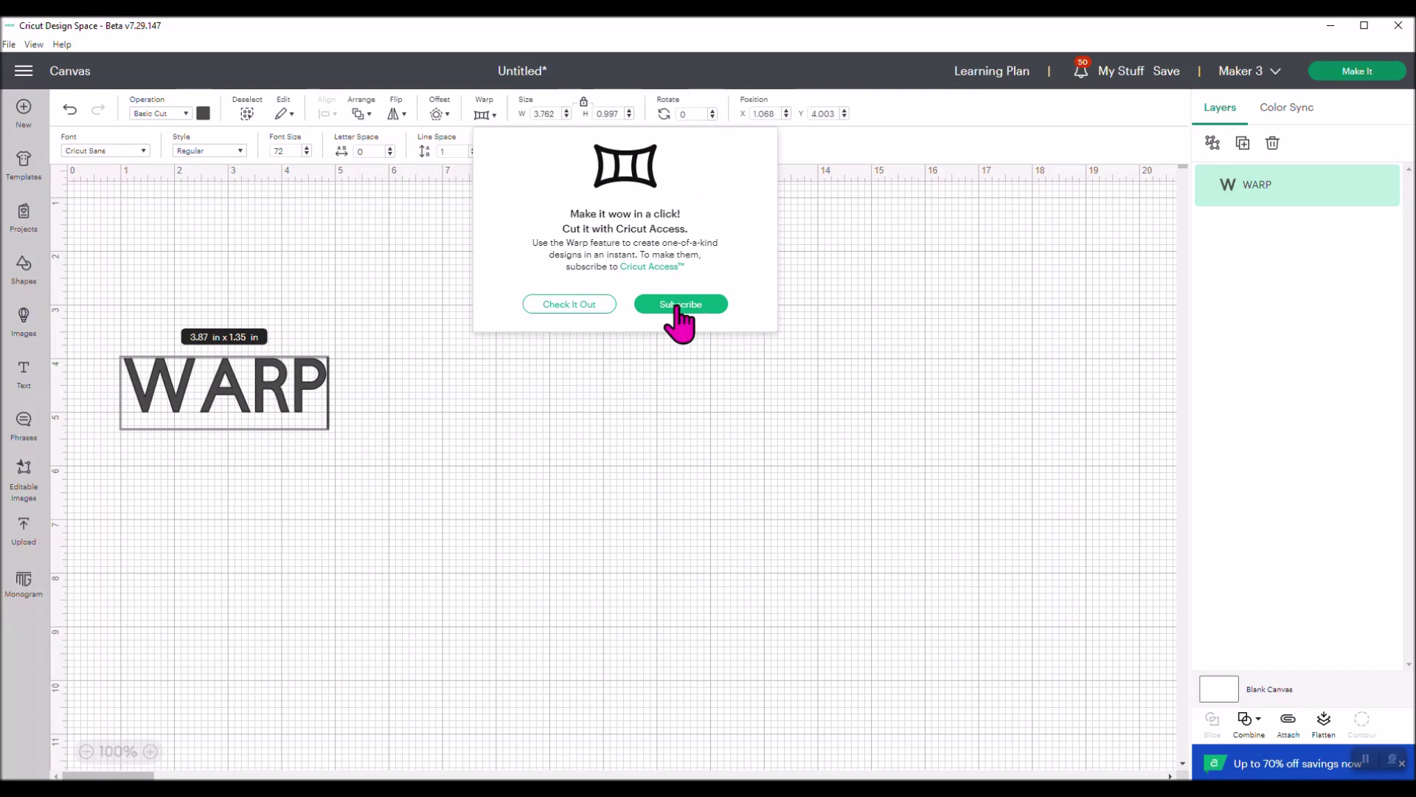
pyautogui.click(567, 308)
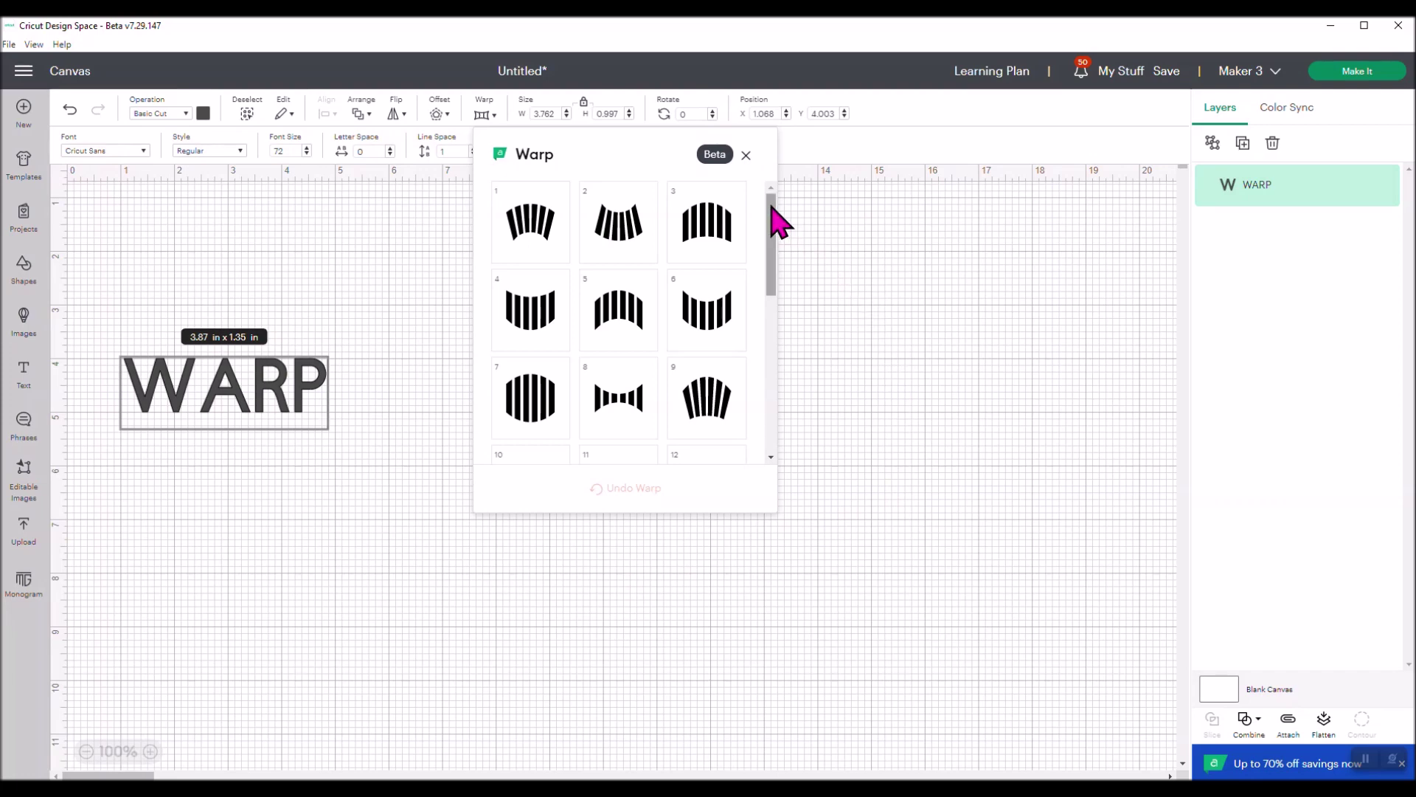
# Try warp presets 5 and 8, then settle on barrel preset 7 (3.76 × 1.69 in).
pyautogui.moveTo(771, 207)
pyautogui.mouseDown()
pyautogui.moveTo(771, 427)
pyautogui.moveTo(772, 194)
pyautogui.mouseUp()
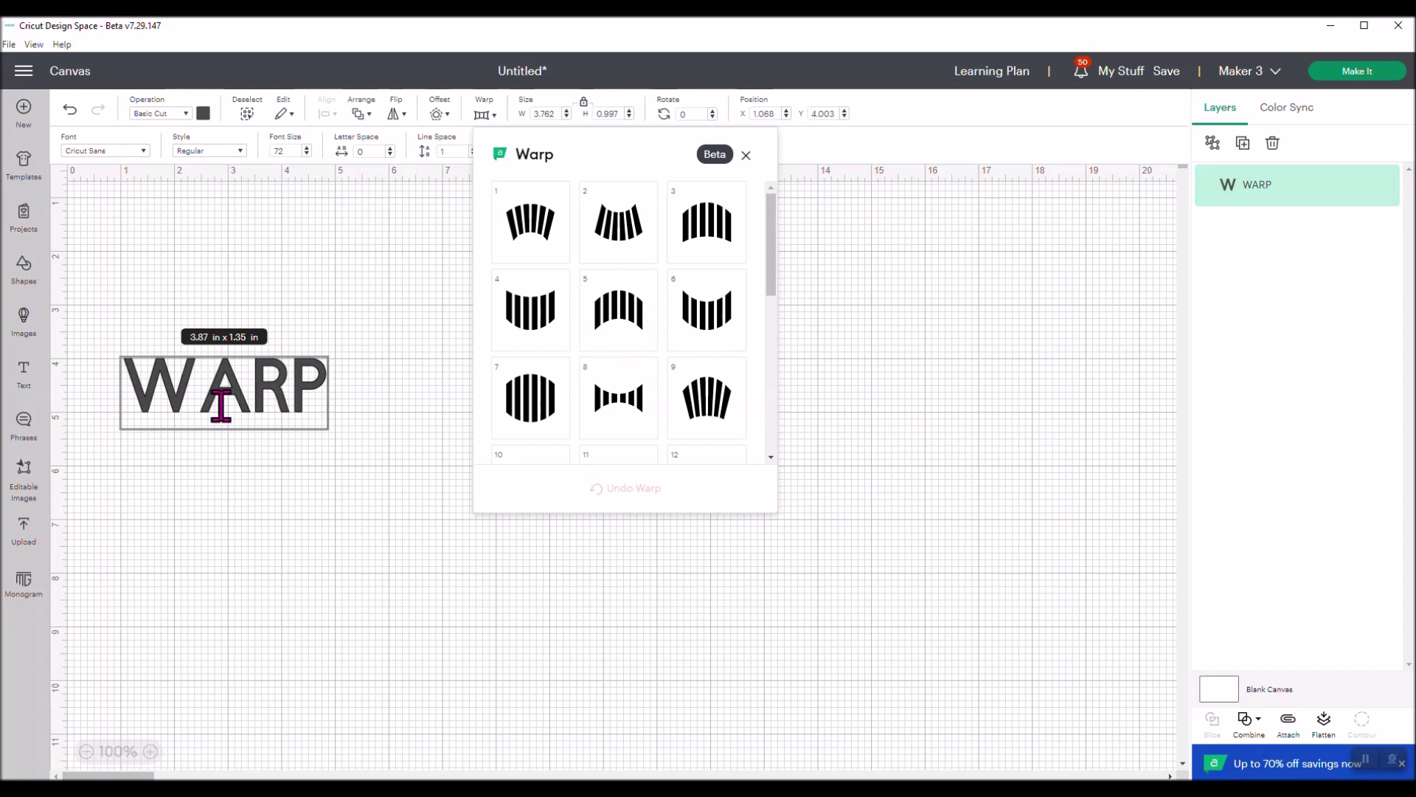
pyautogui.click(624, 313)
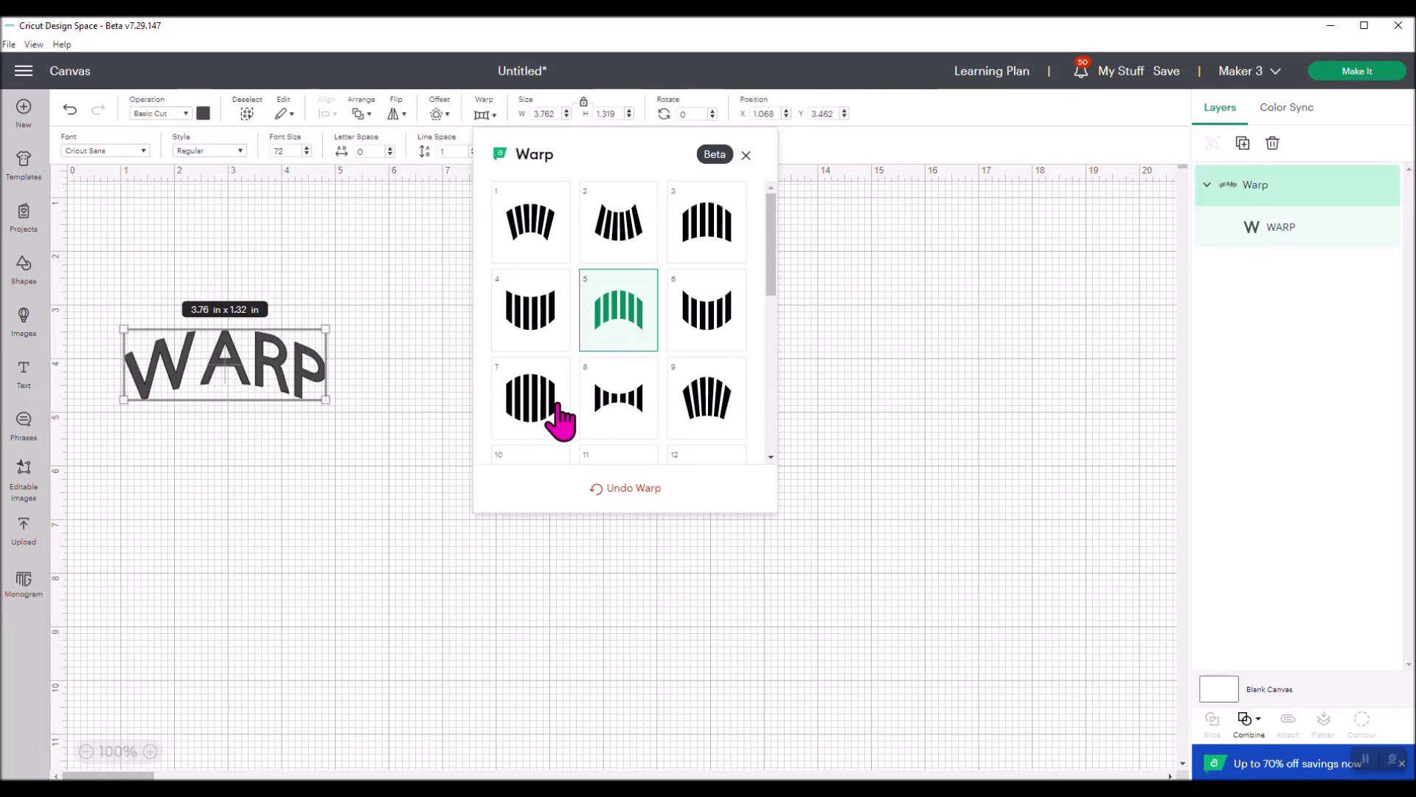
pyautogui.click(632, 407)
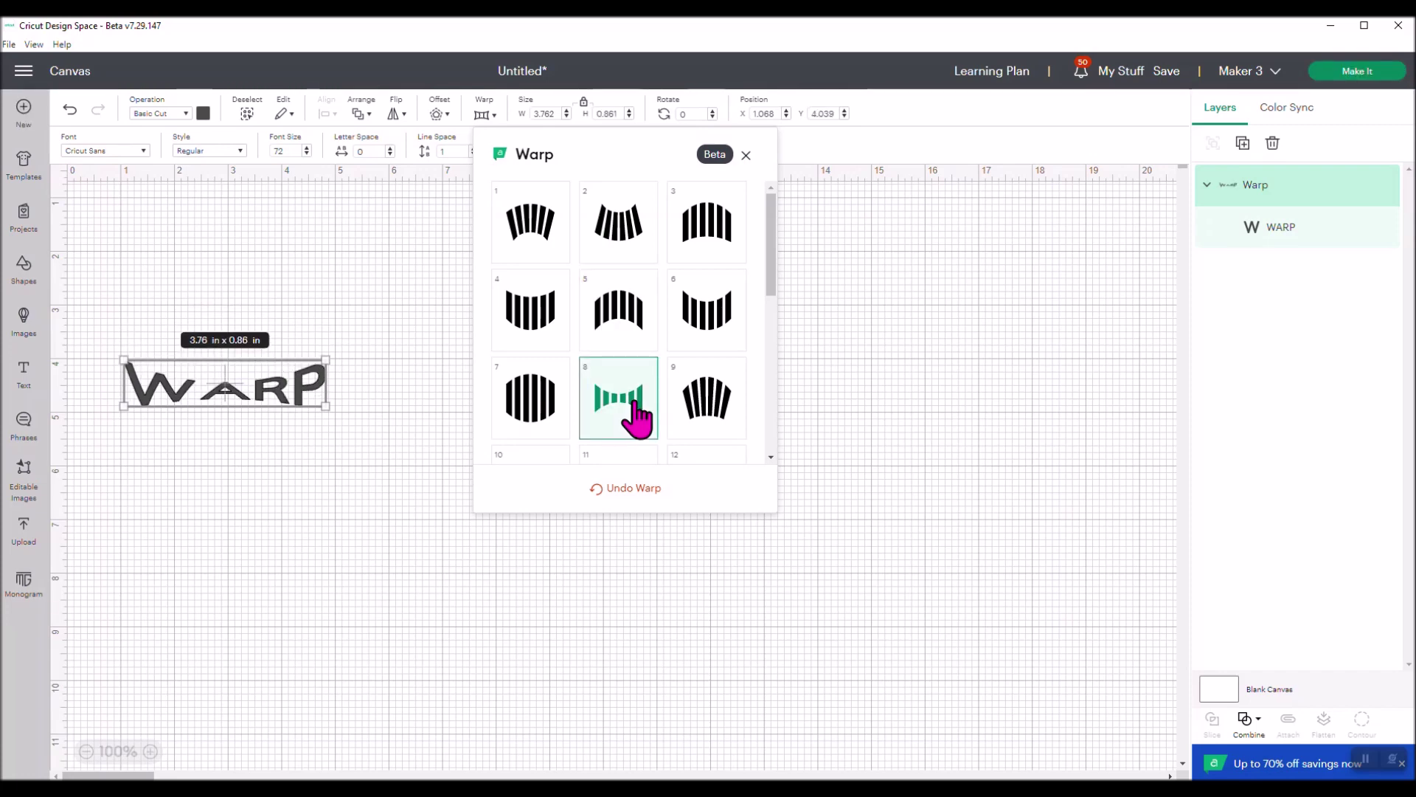
pyautogui.click(532, 402)
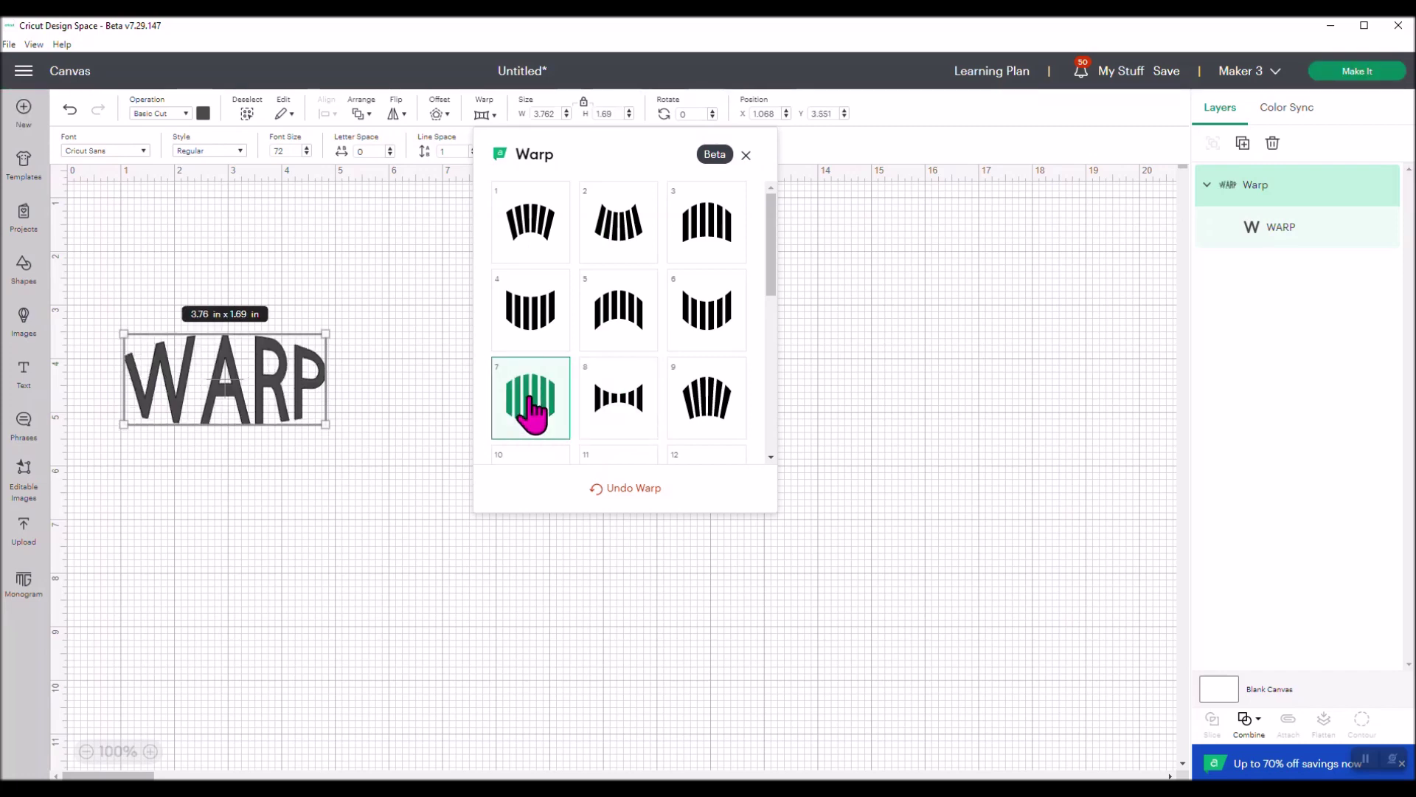
# Set the WARP text's font to BFC Wild Thing from the Bookmarked fonts.
pyautogui.click(144, 152)
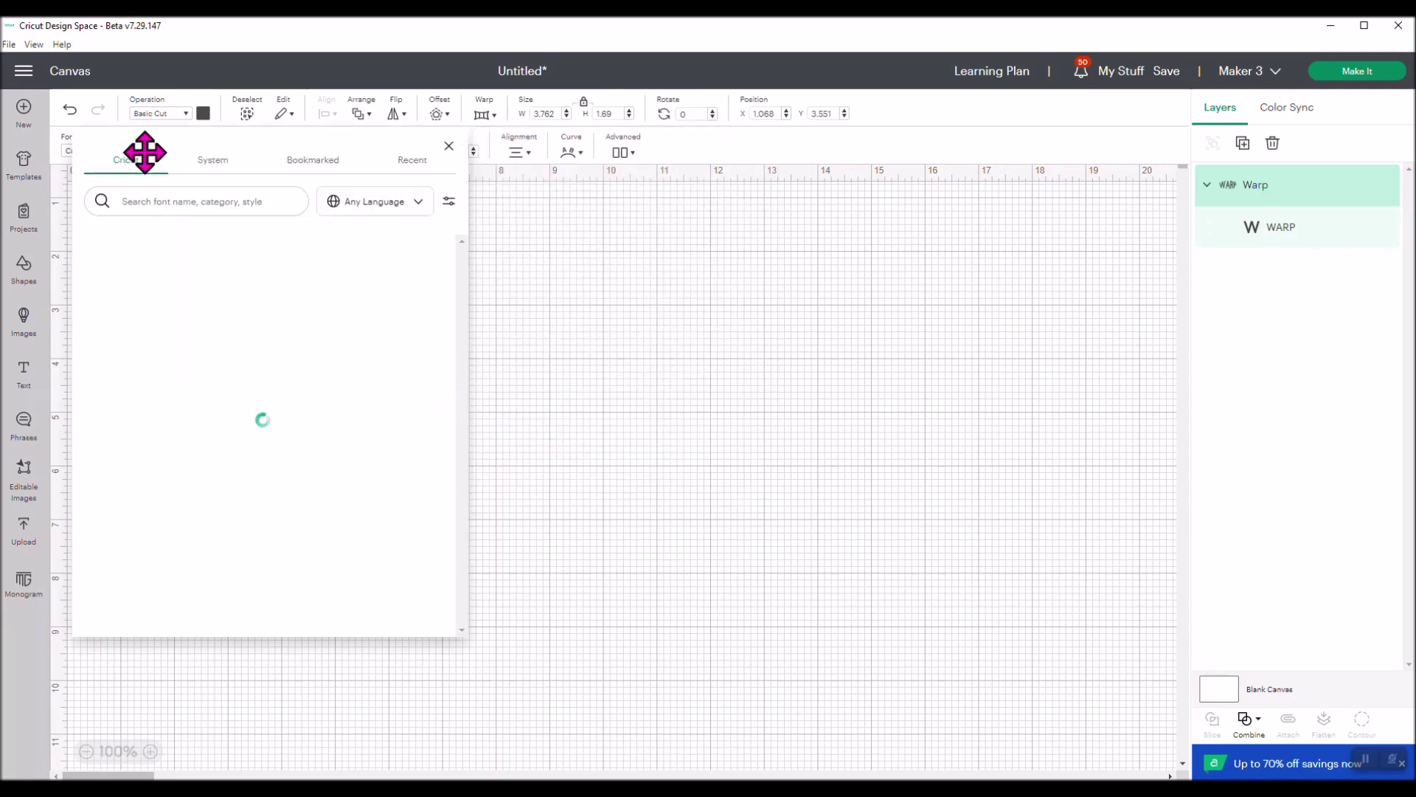
pyautogui.click(309, 166)
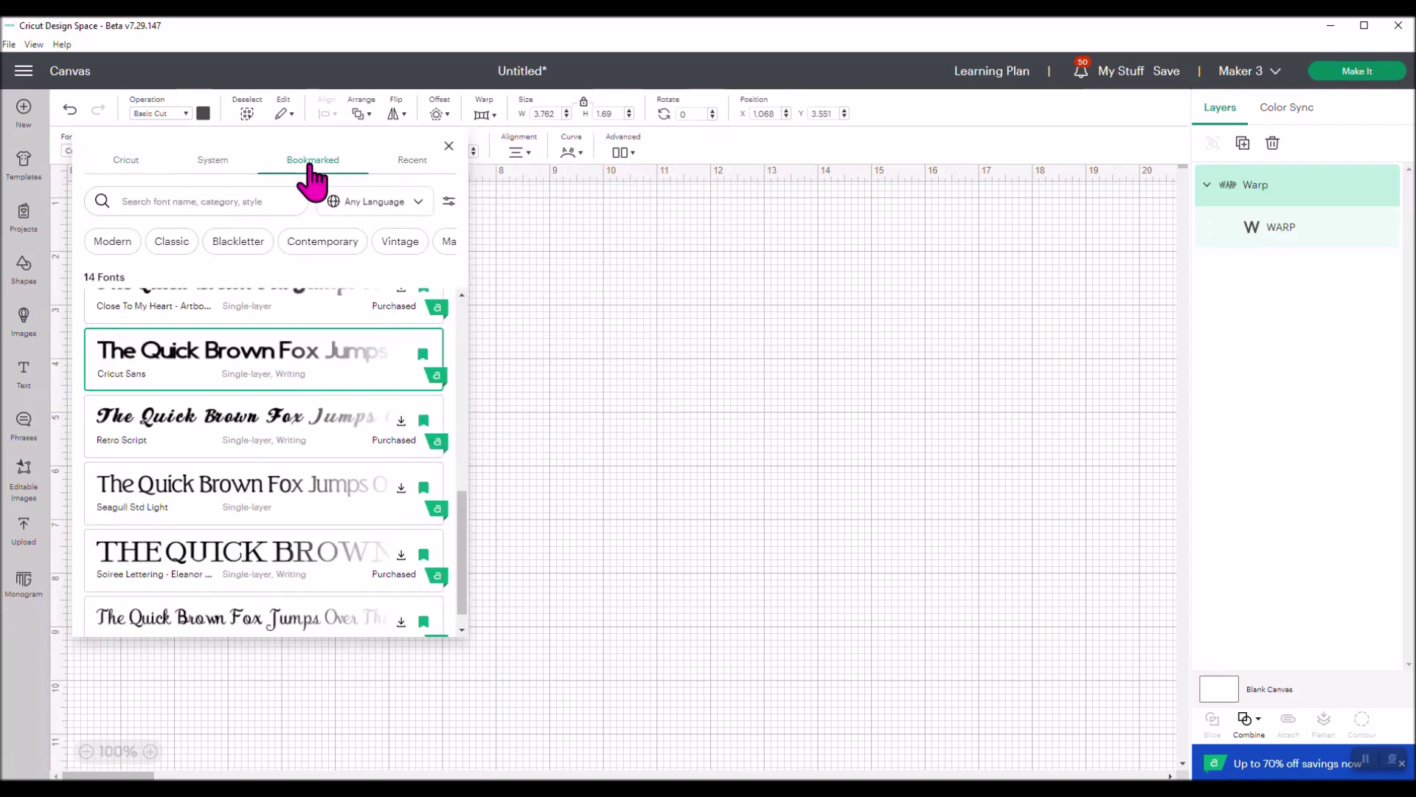
pyautogui.scroll(6, 307, 433)
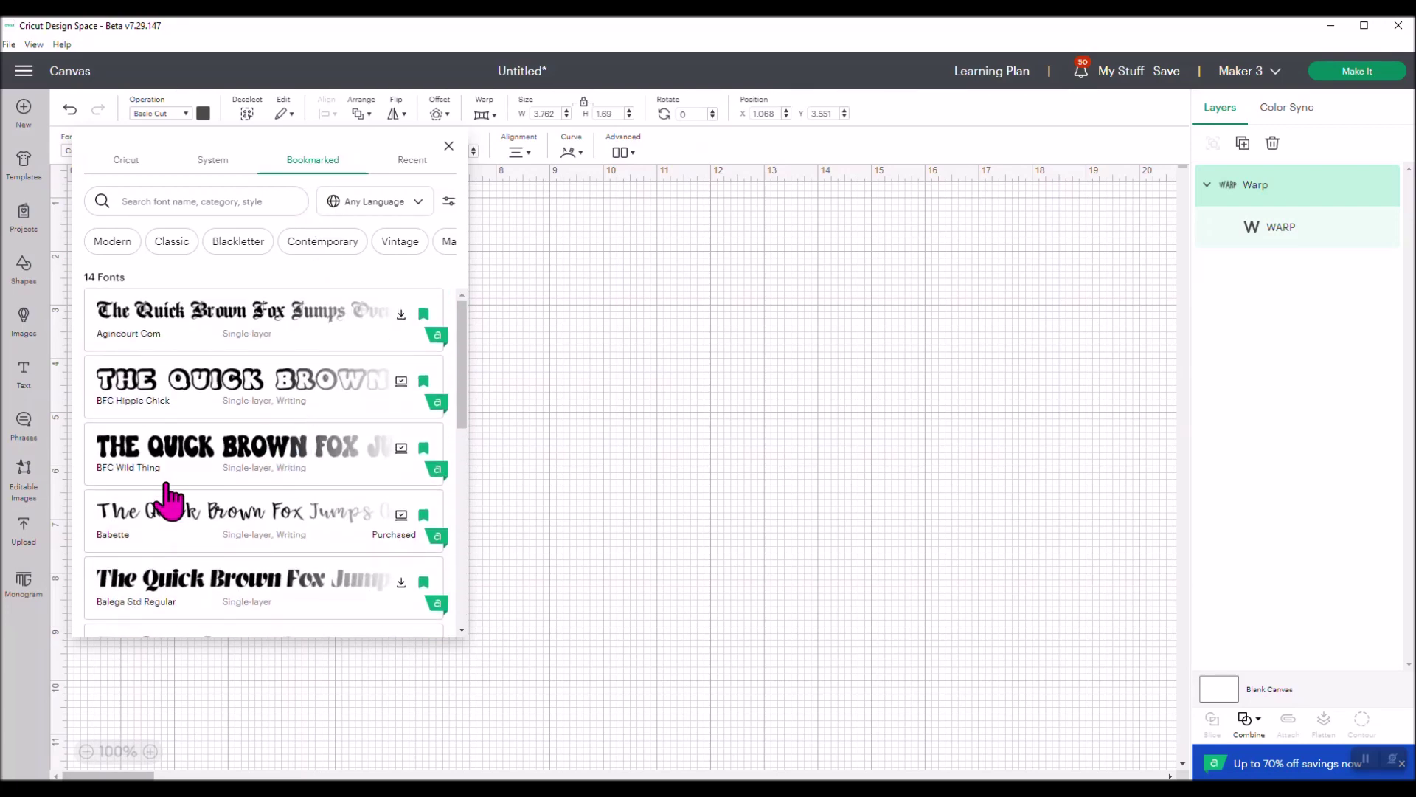
pyautogui.click(234, 462)
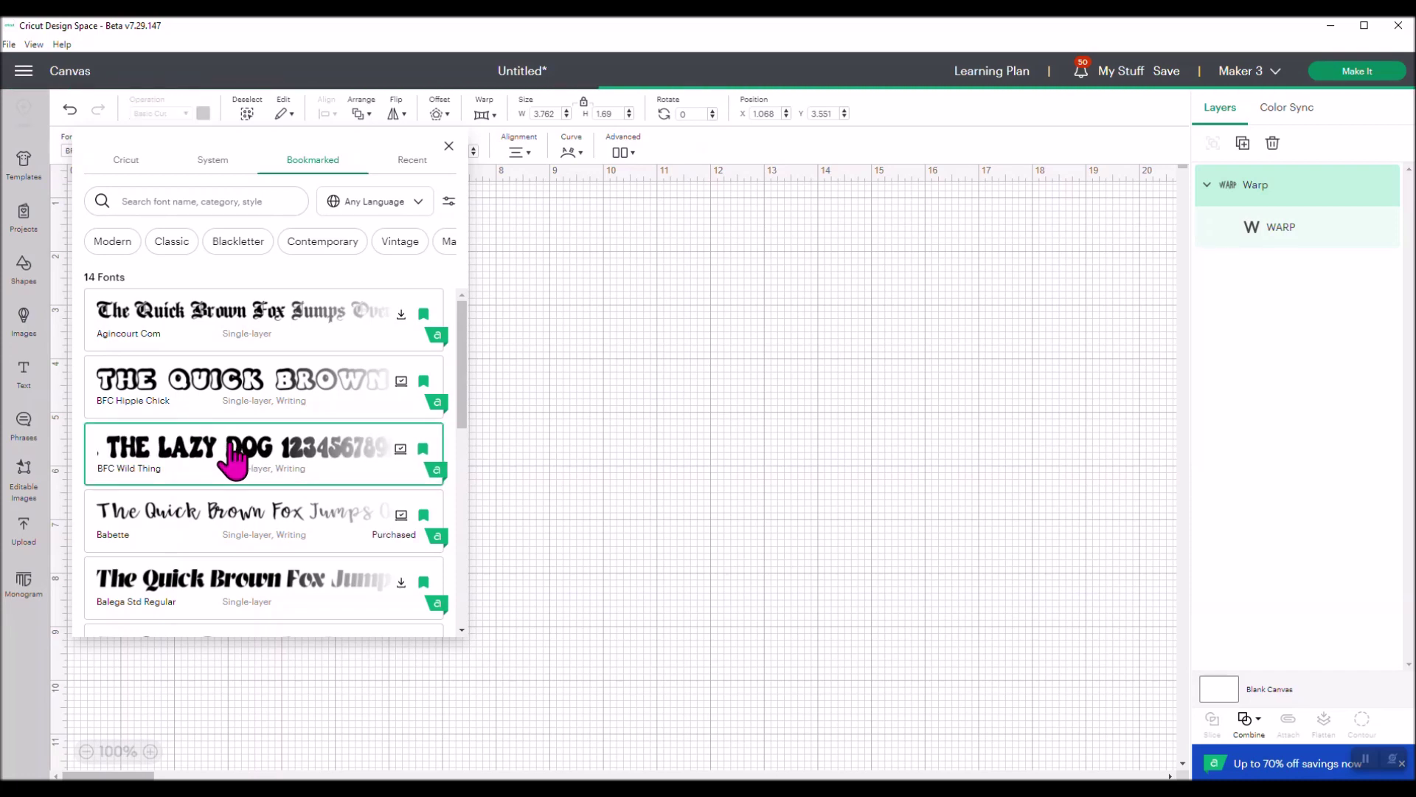
pyautogui.click(618, 442)
# Enlarge the WARP text to 4.44 × 2.41 in and colour it purple.
pyautogui.hotkey('ctrl', 'a')
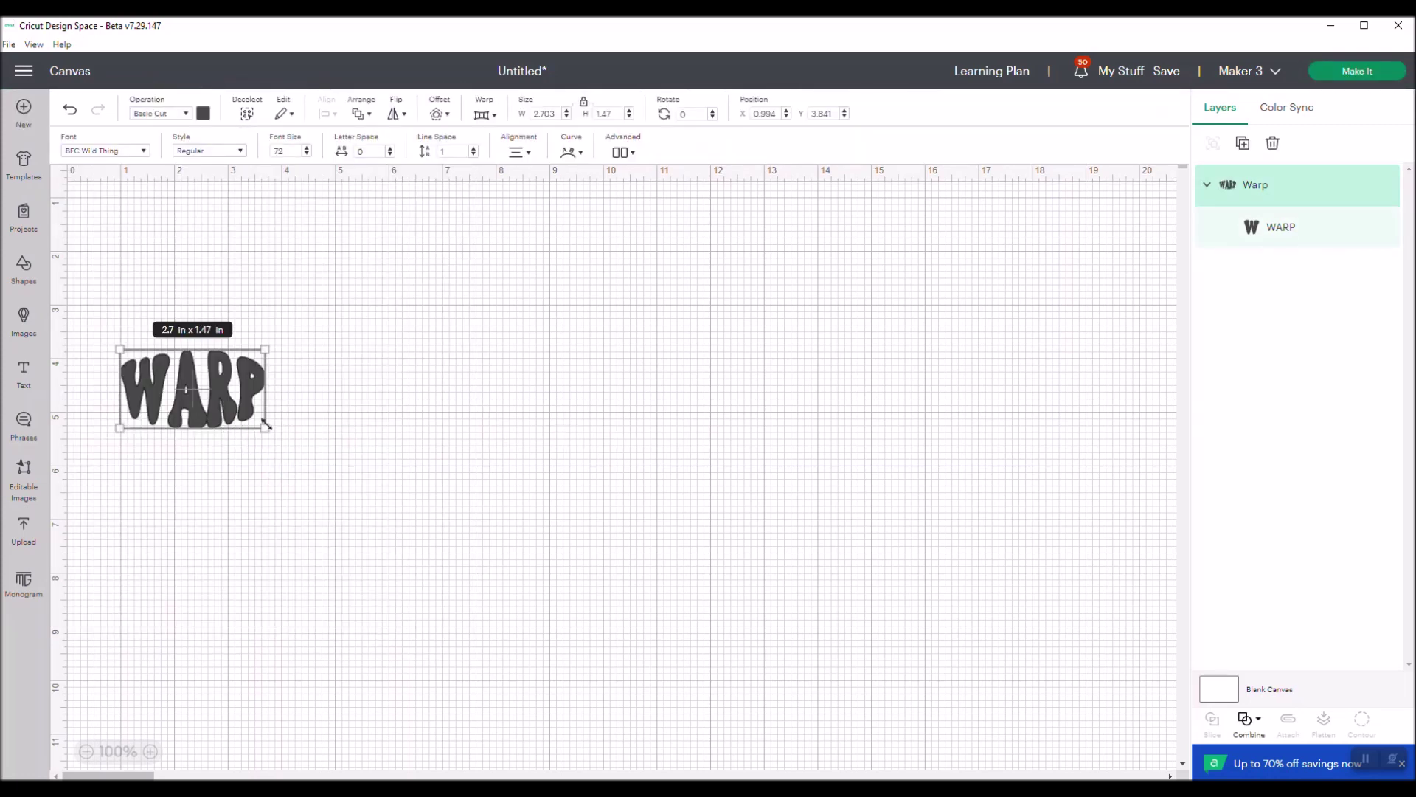
pyautogui.moveTo(266, 427); pyautogui.dragTo(318, 477)
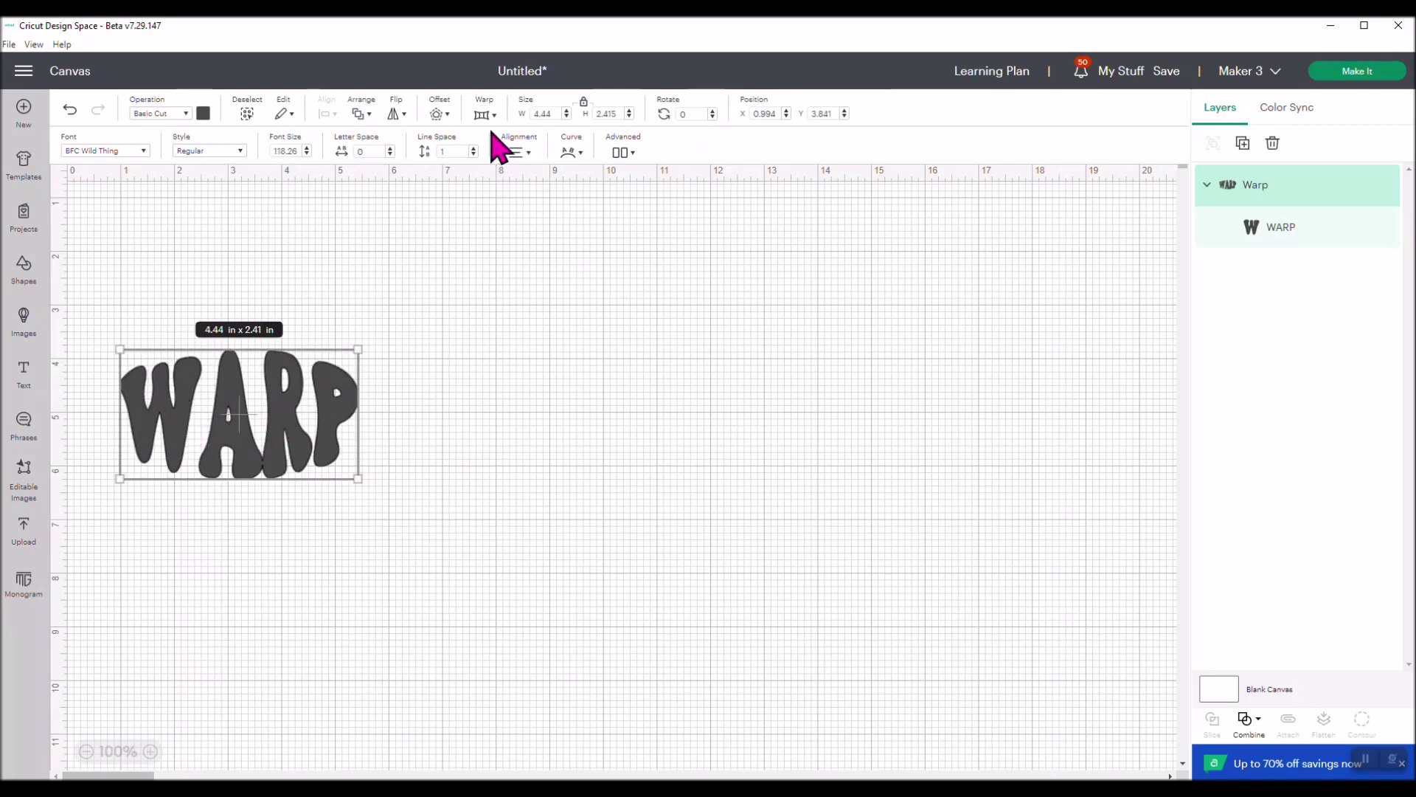
pyautogui.click(202, 114)
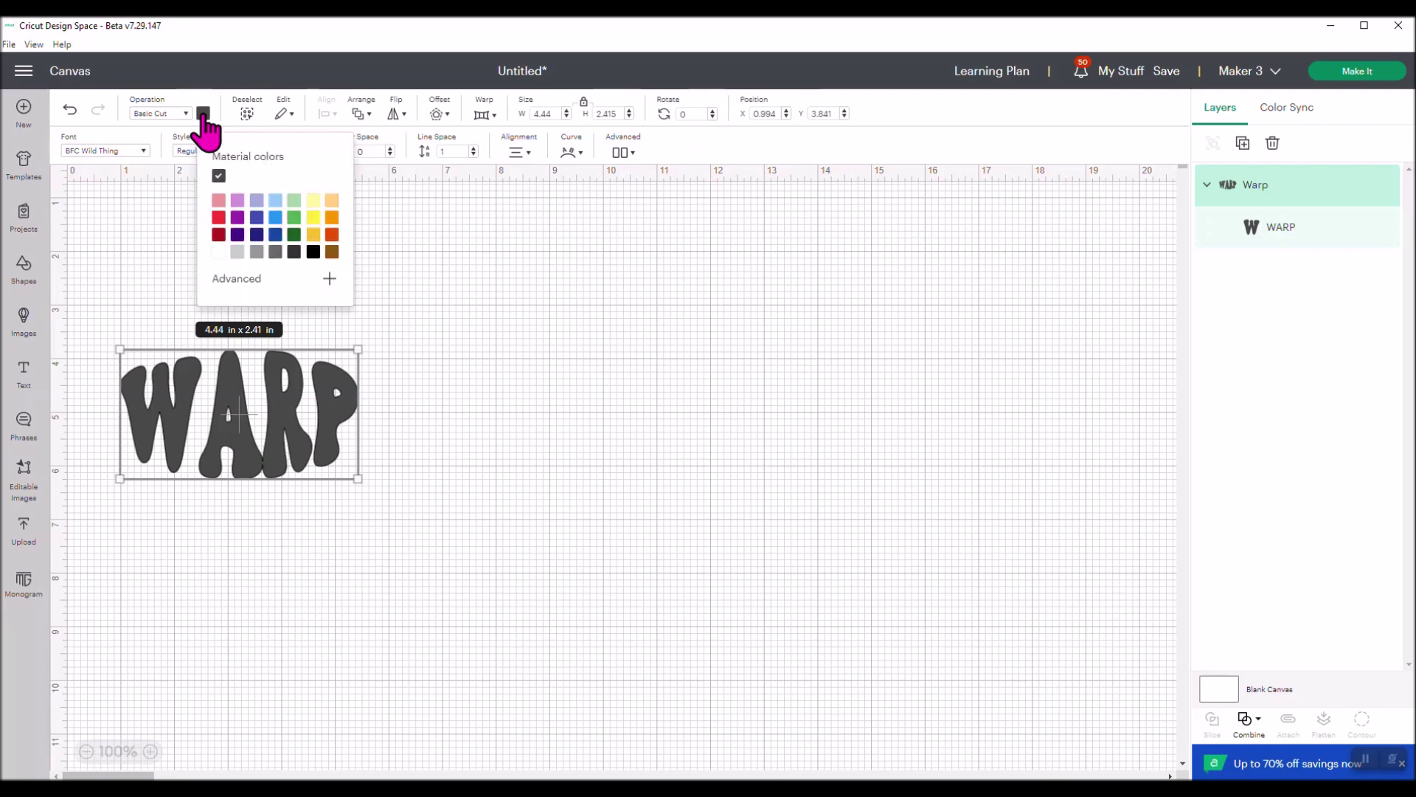
pyautogui.click(236, 219)
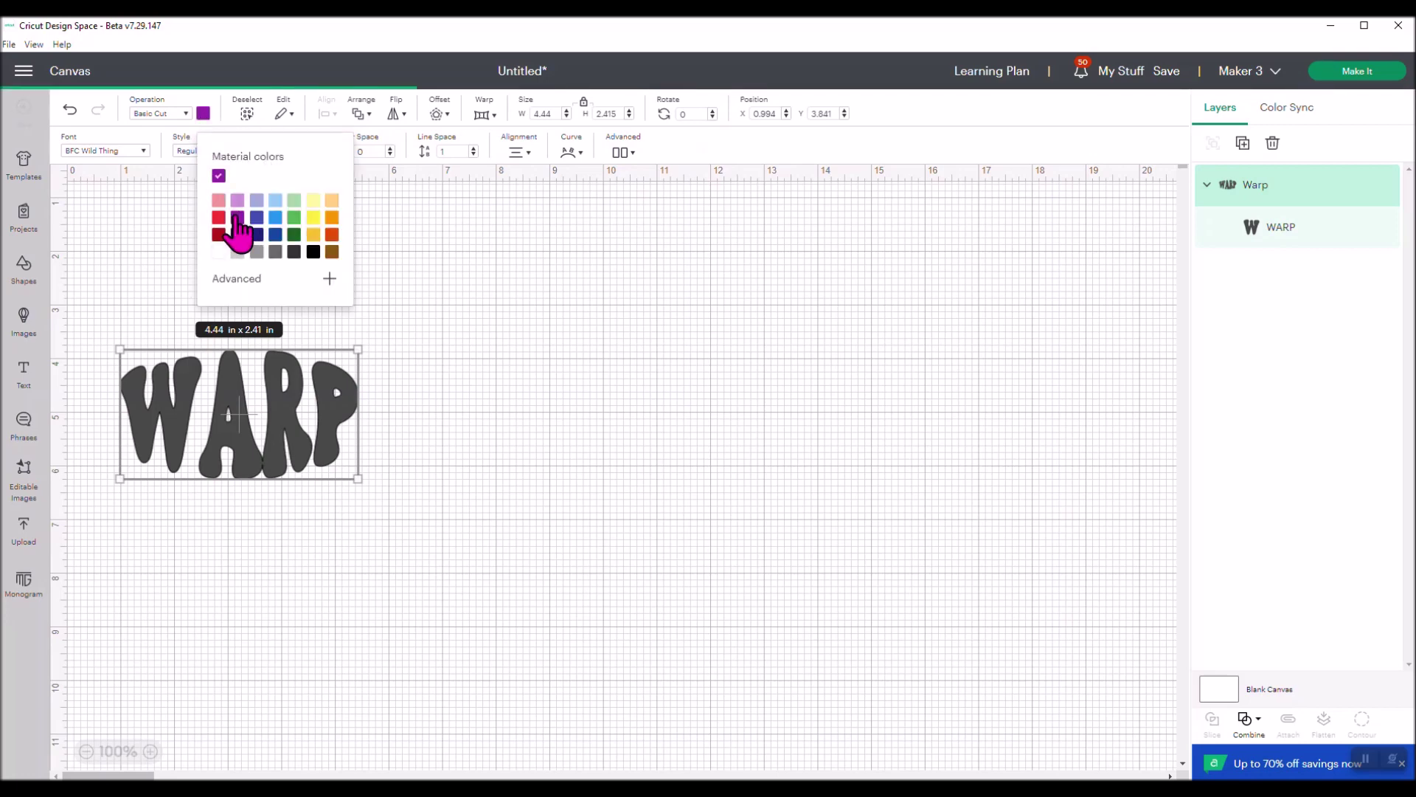
pyautogui.click(236, 217)
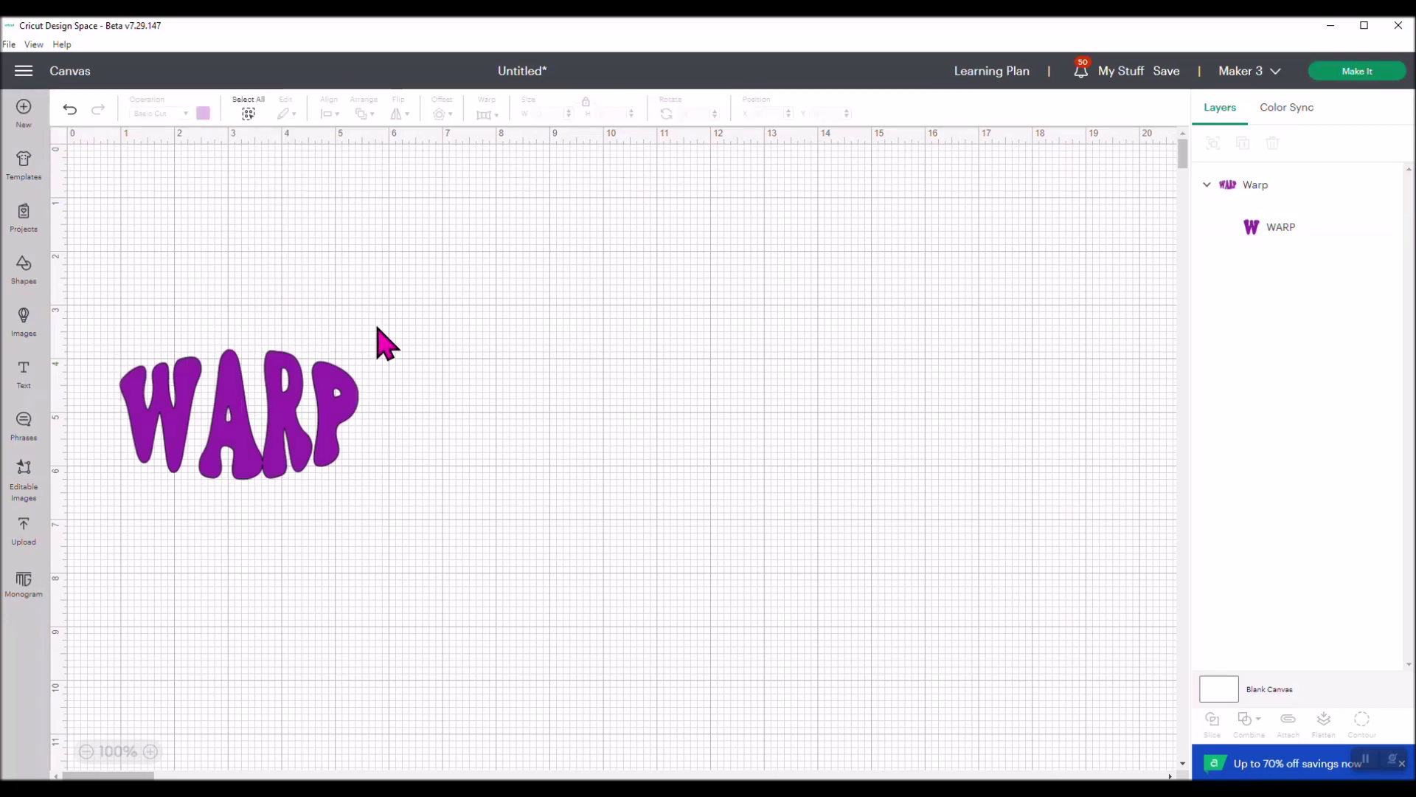
pyautogui.click(332, 436)
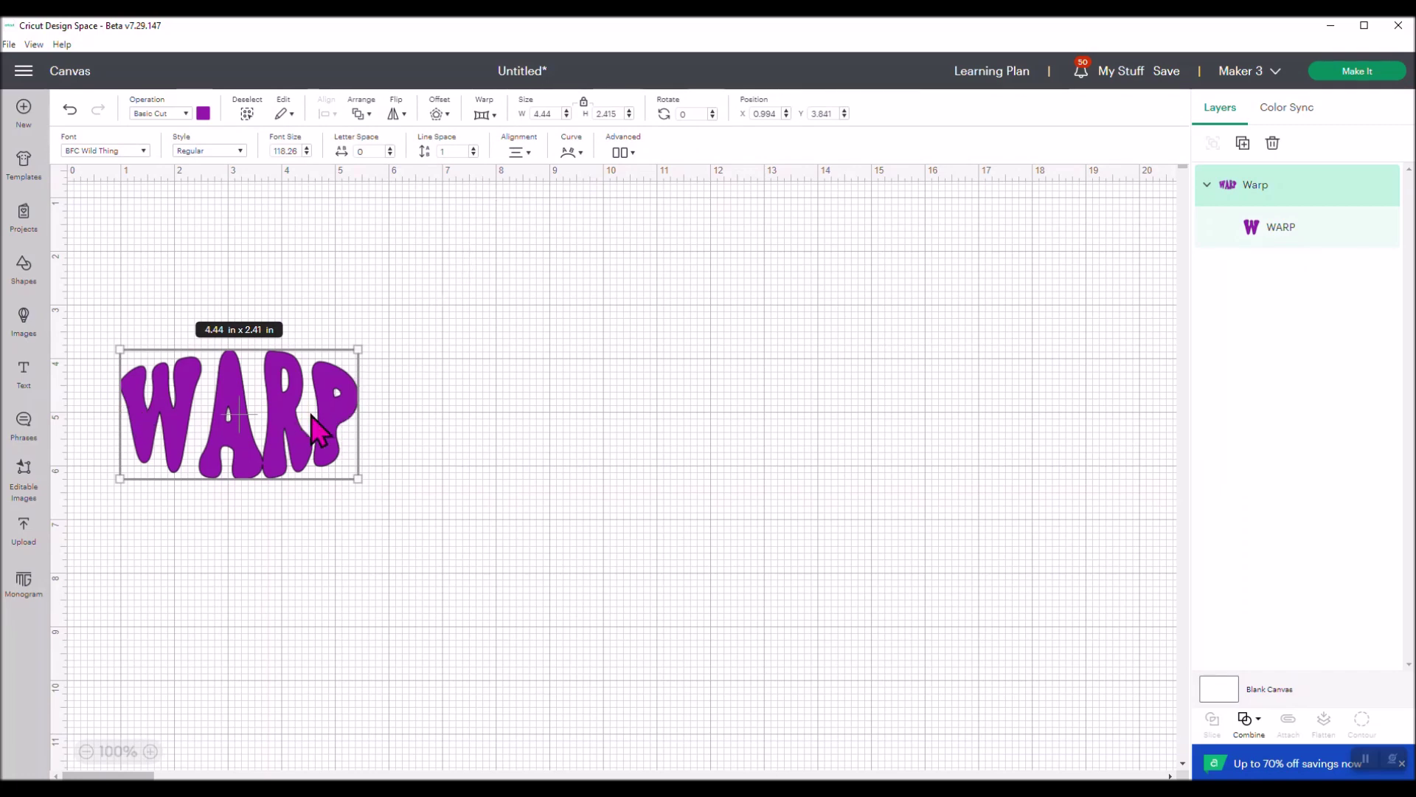
# Give the purple WARP text warp style 8, the pinched bow-tie, after trying wavy and rising styles.
pyautogui.click(483, 115)
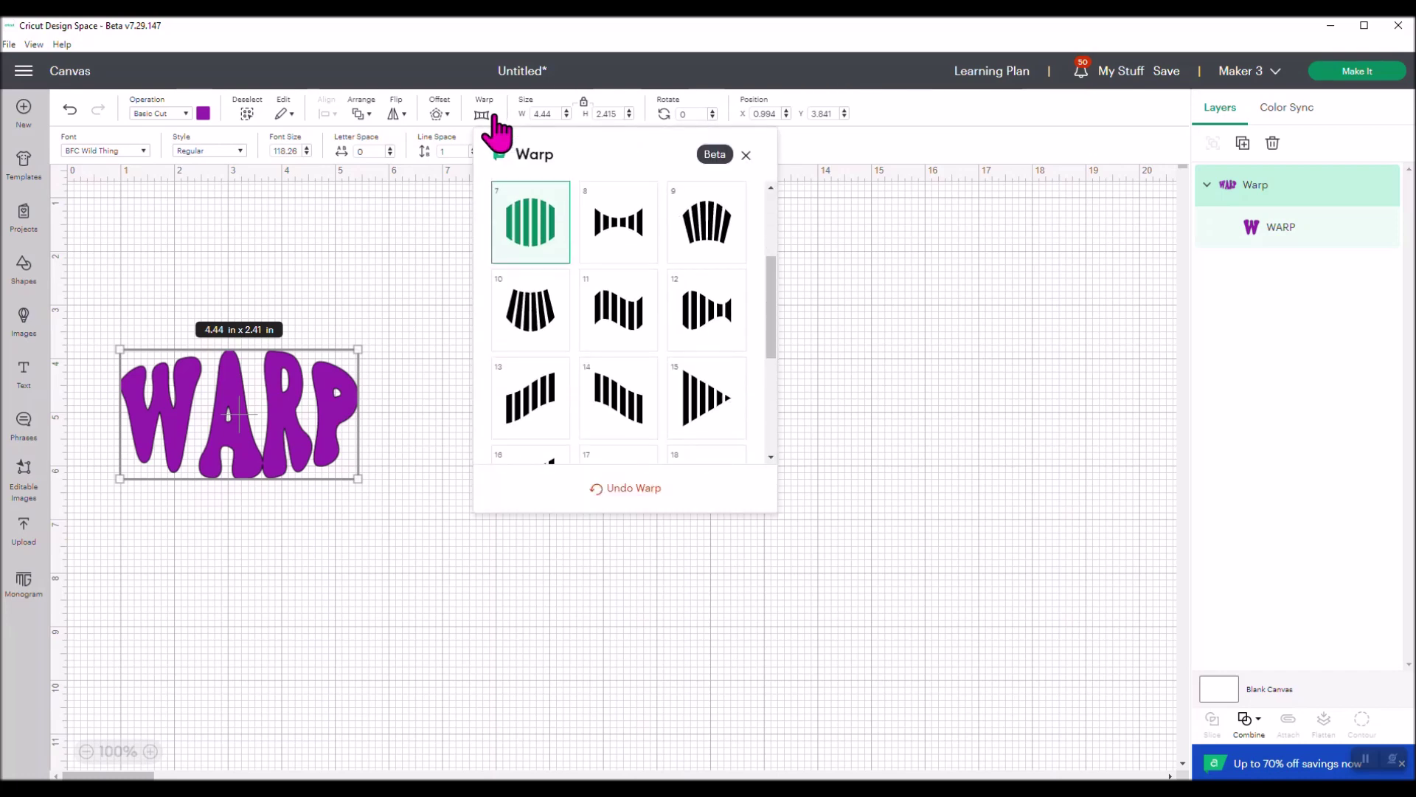
pyautogui.click(628, 244)
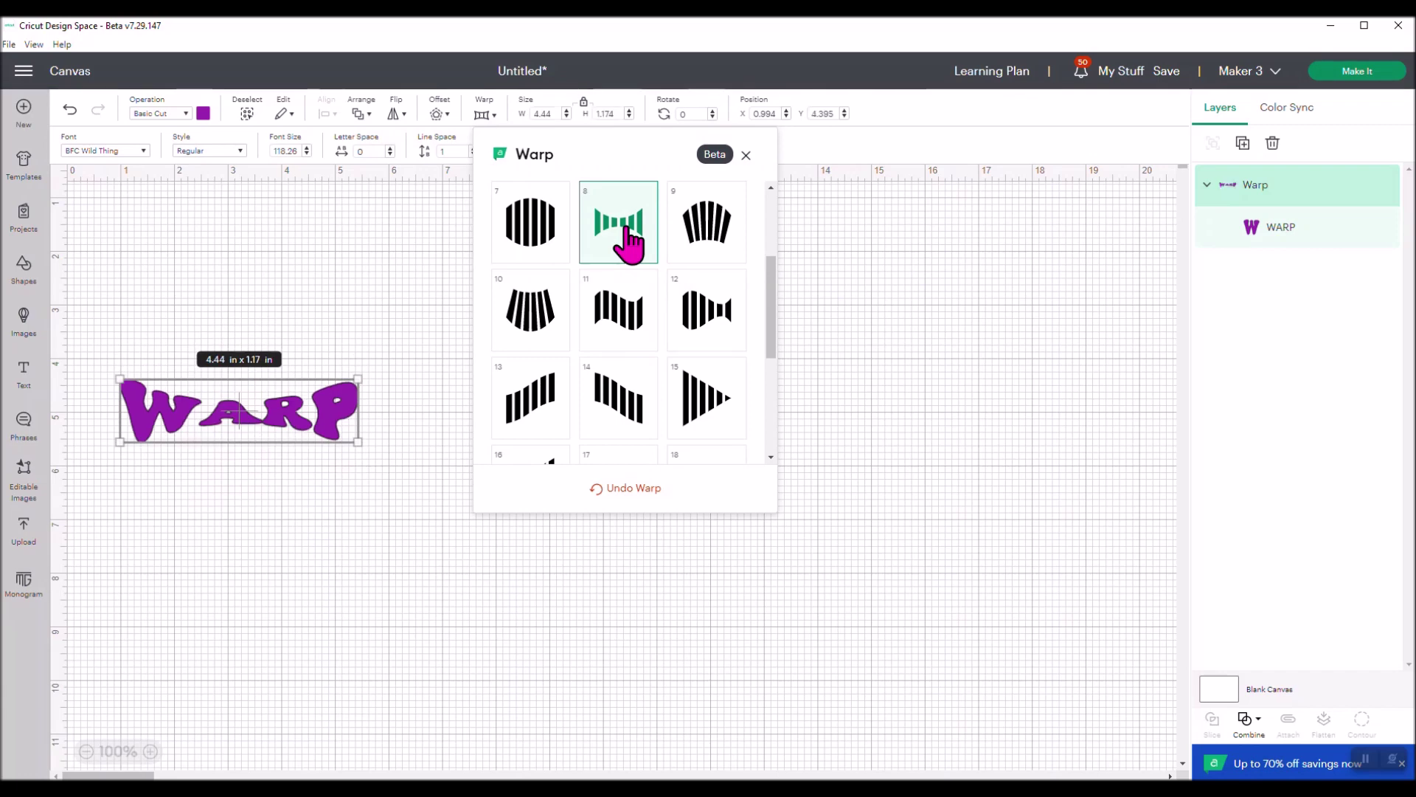
pyautogui.click(621, 325)
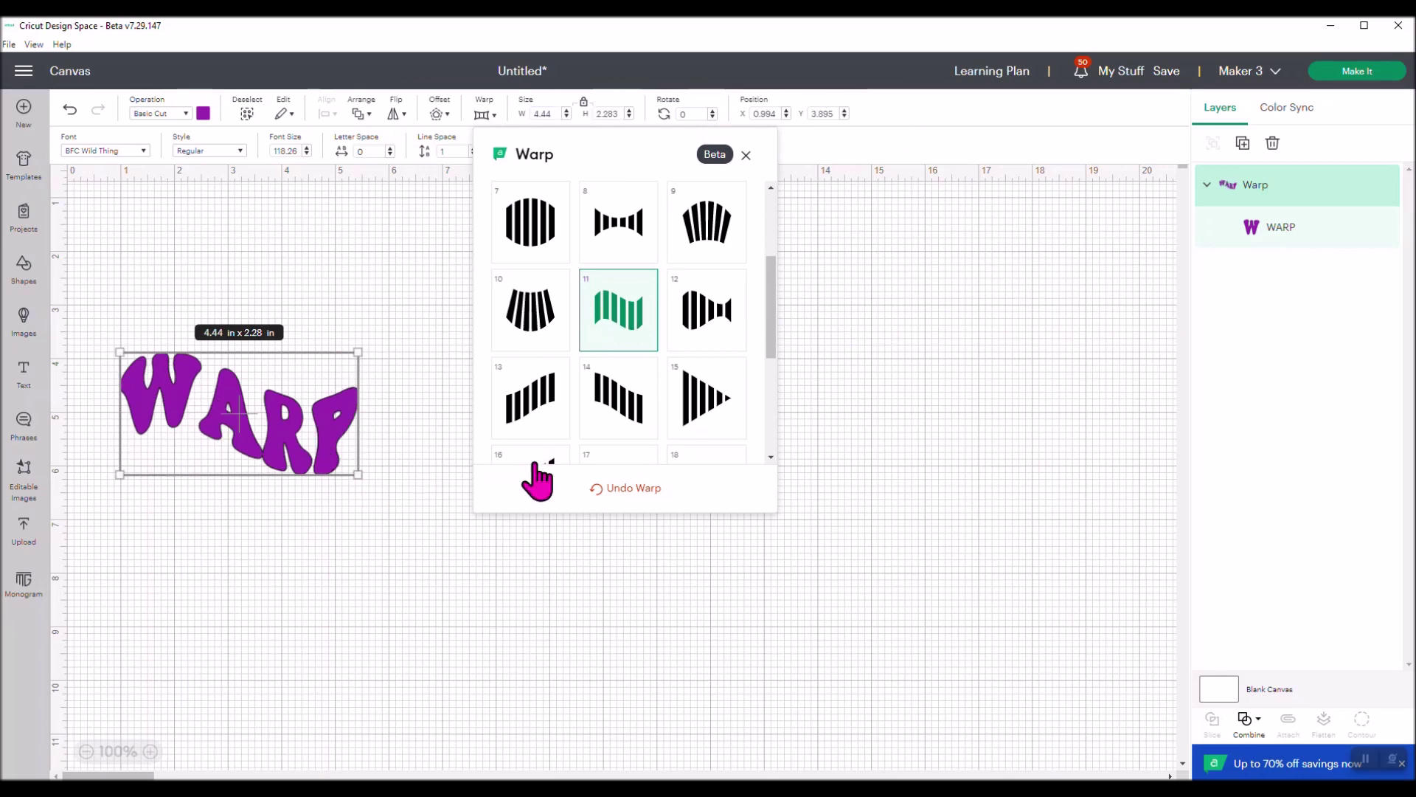
pyautogui.click(537, 413)
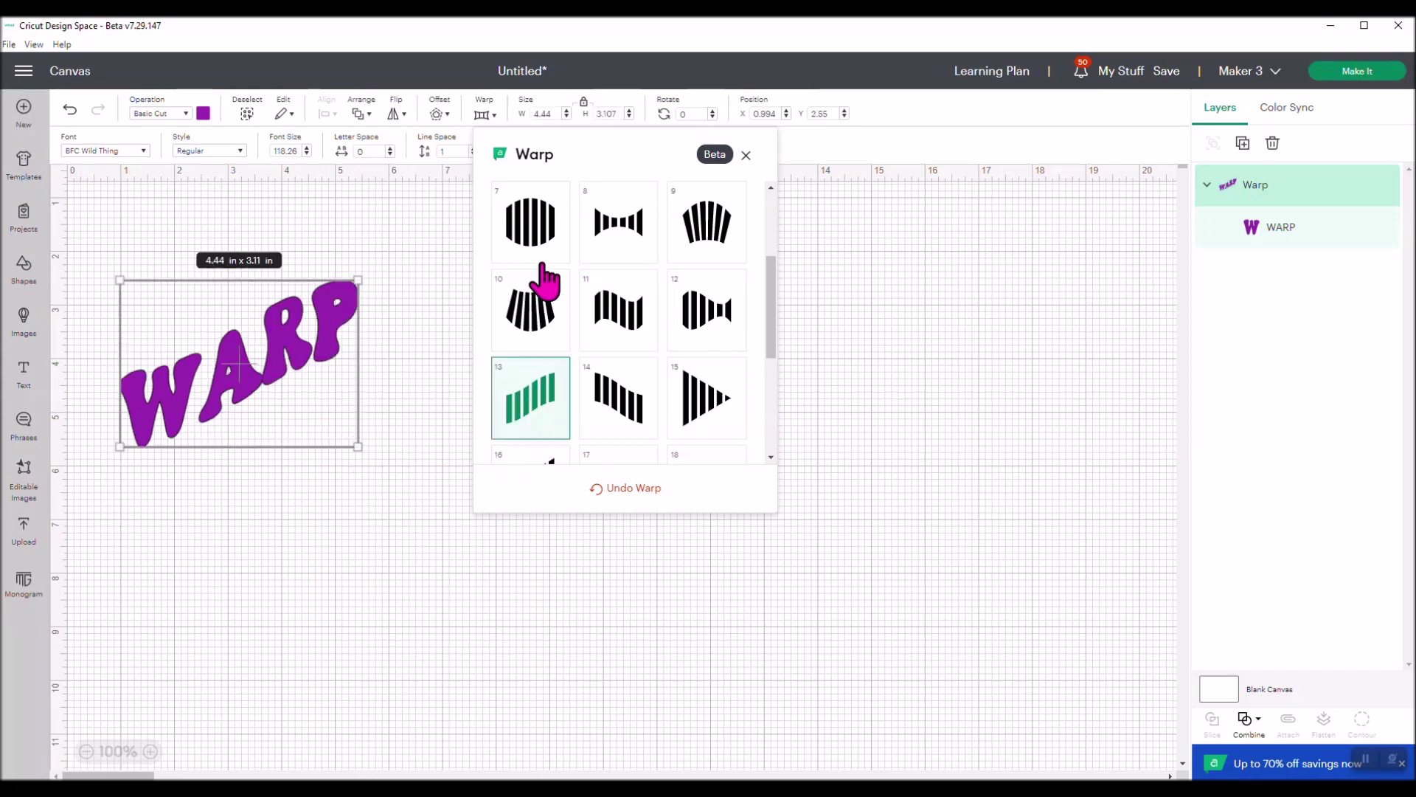
pyautogui.click(628, 241)
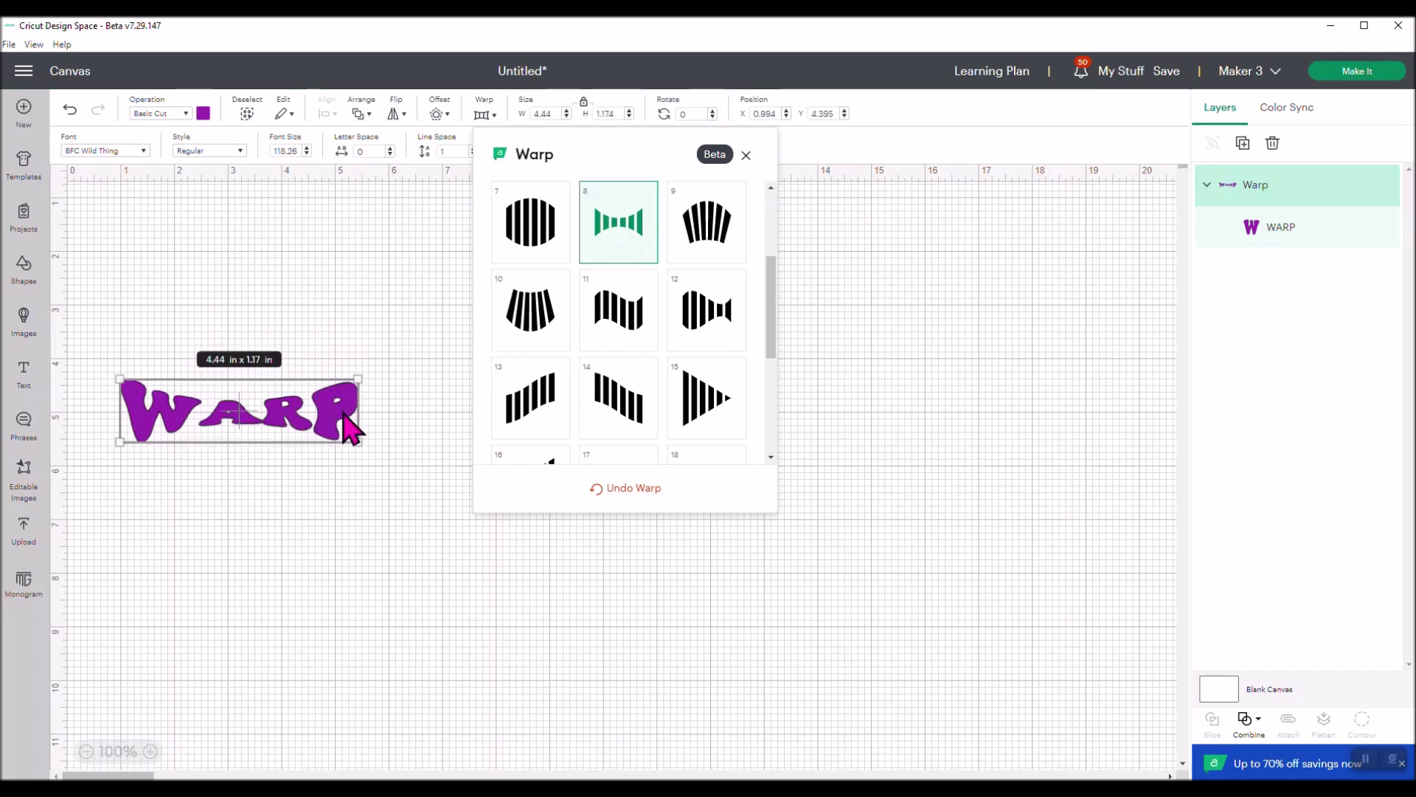
pyautogui.click(349, 418)
pyautogui.moveTo(348, 416); pyautogui.dragTo(348, 415)
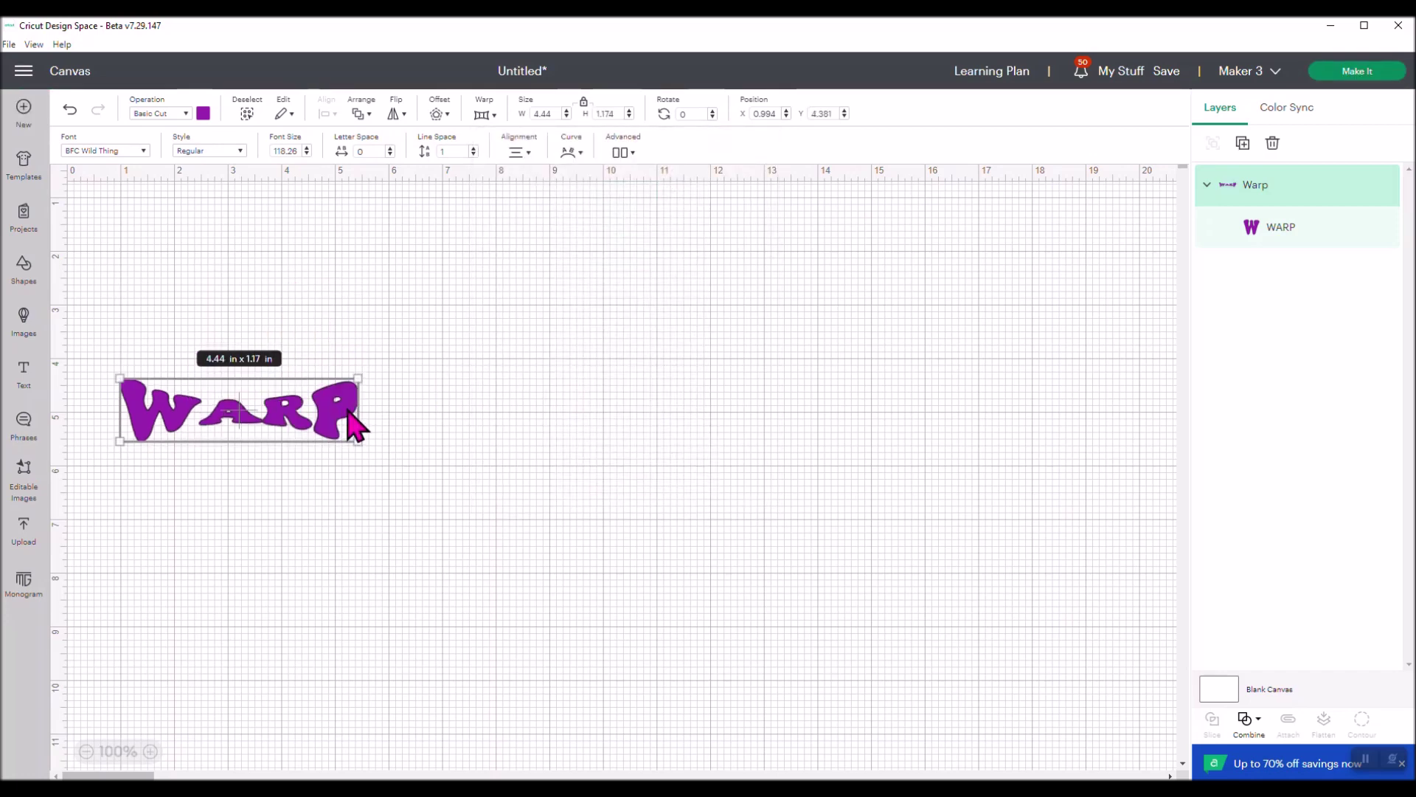
# Retype the warped text as CHANGE and check its warp style.
pyautogui.click(347, 408)
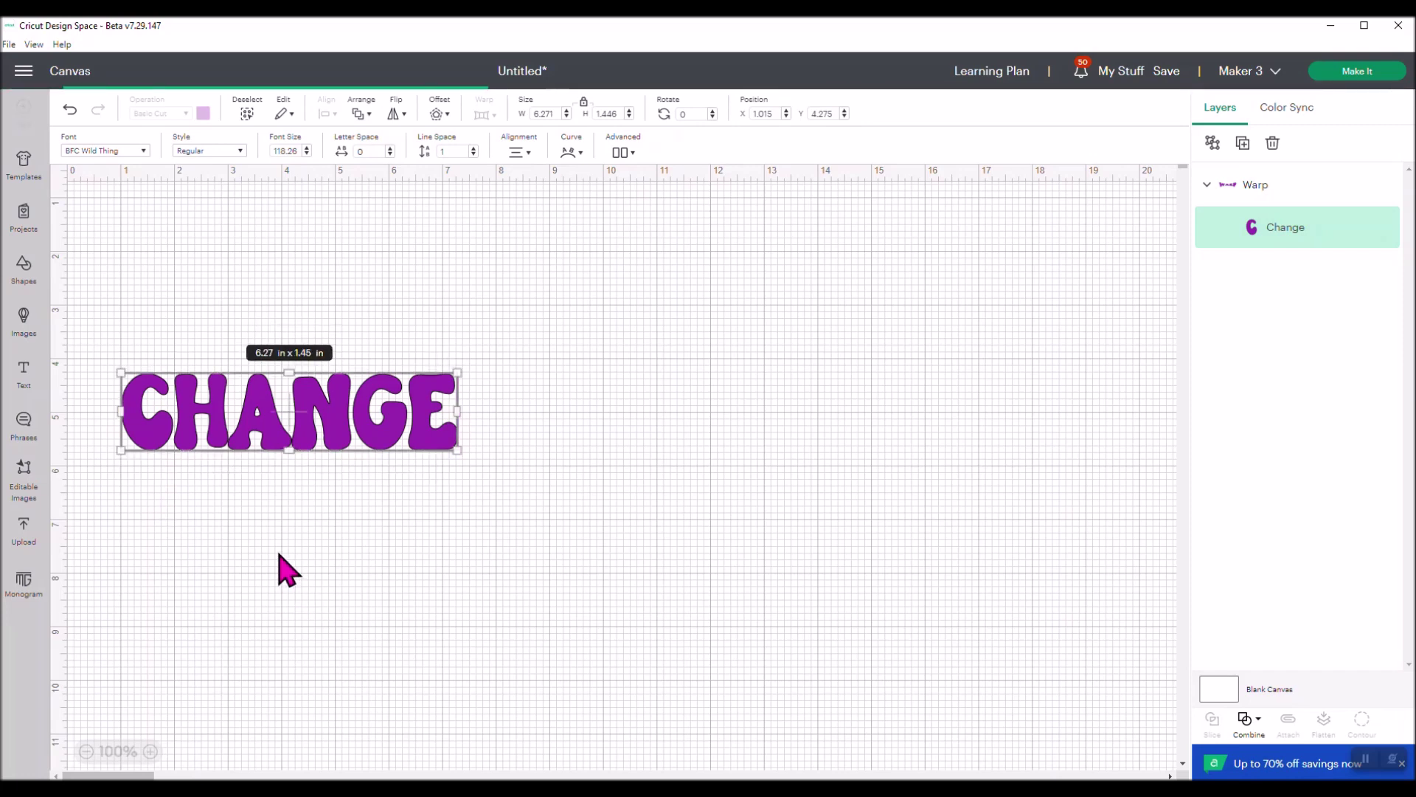
pyautogui.click(278, 569)
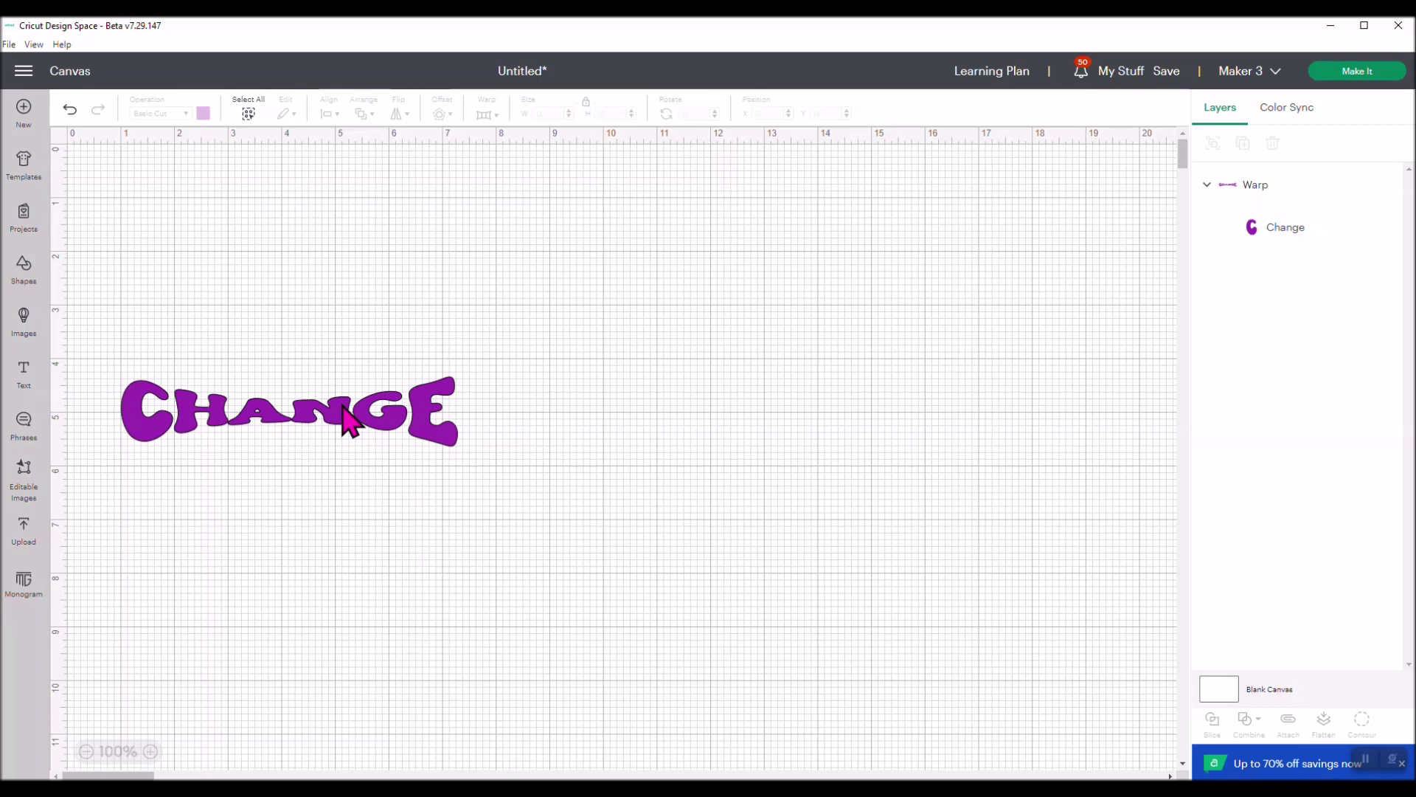
pyautogui.click(380, 418)
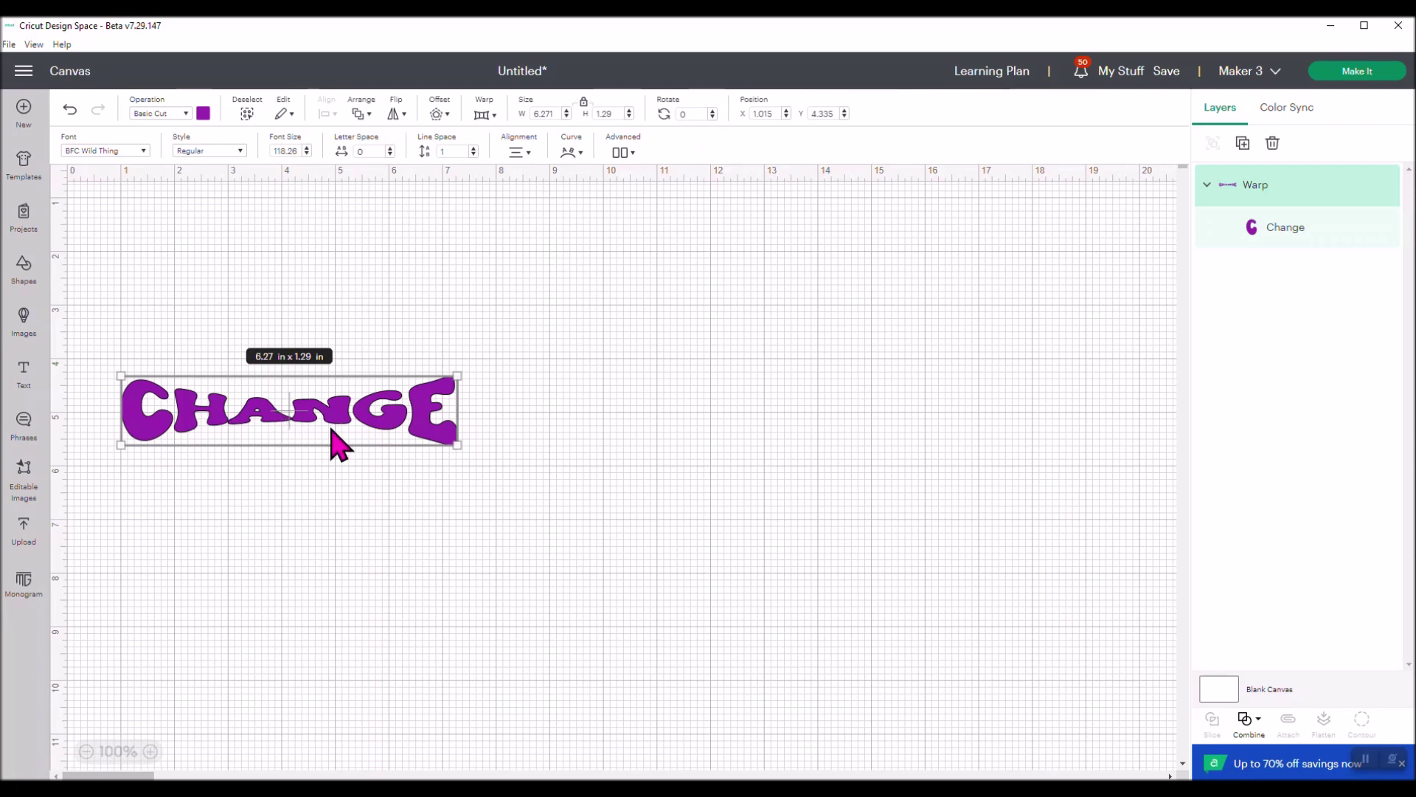
pyautogui.click(487, 118)
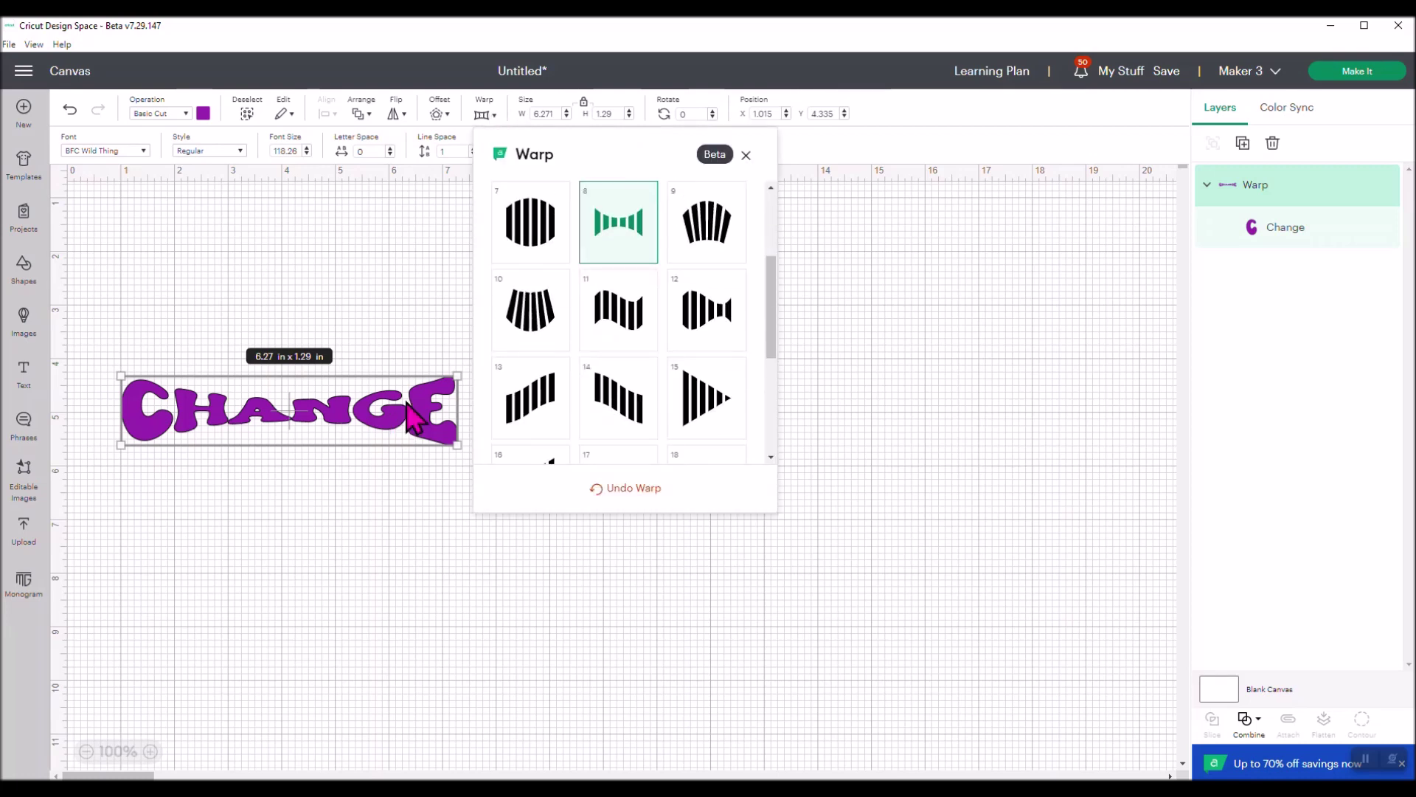
pyautogui.click(450, 417)
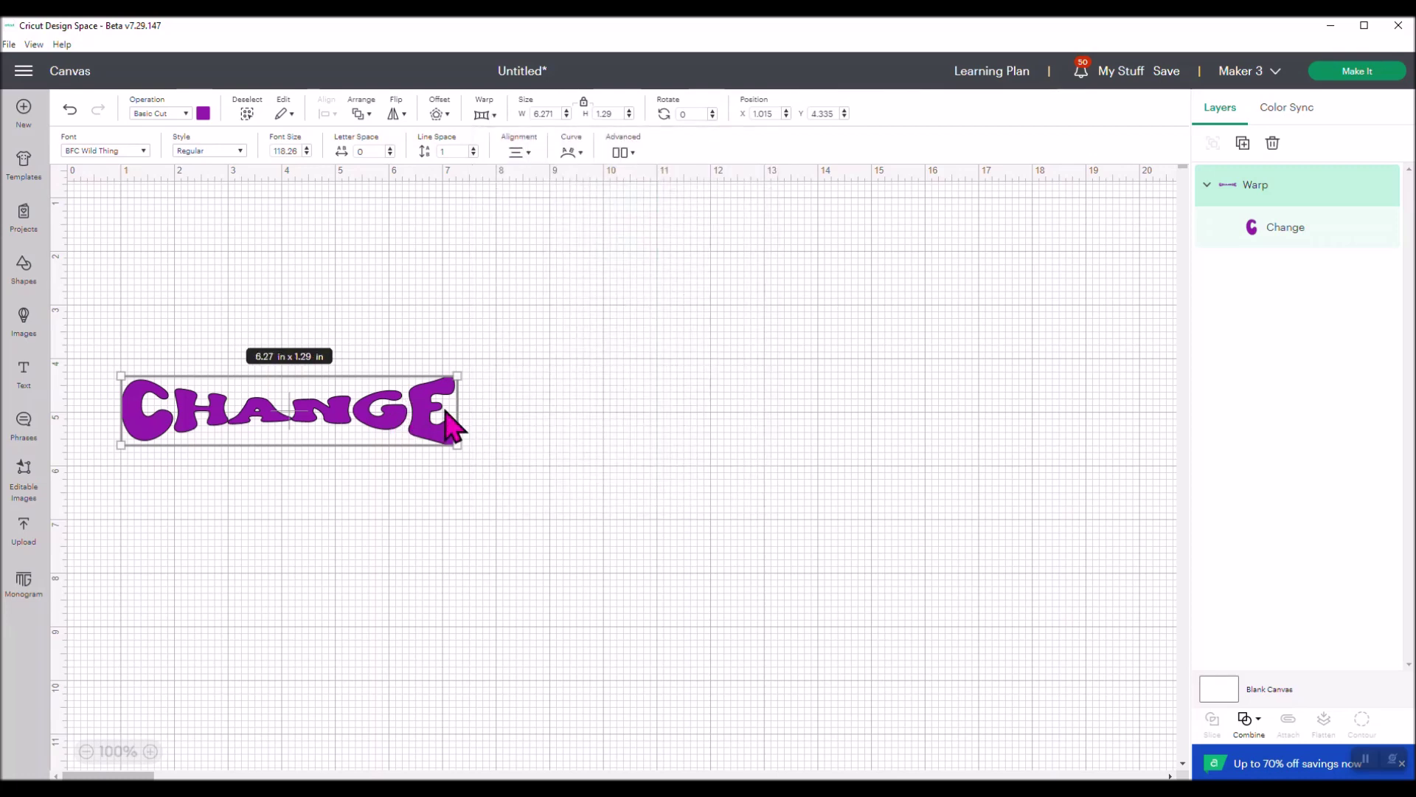
# Browse the Bookmarked, Cricut and System font lists, keeping BFC Wild Thing.
pyautogui.click(144, 152)
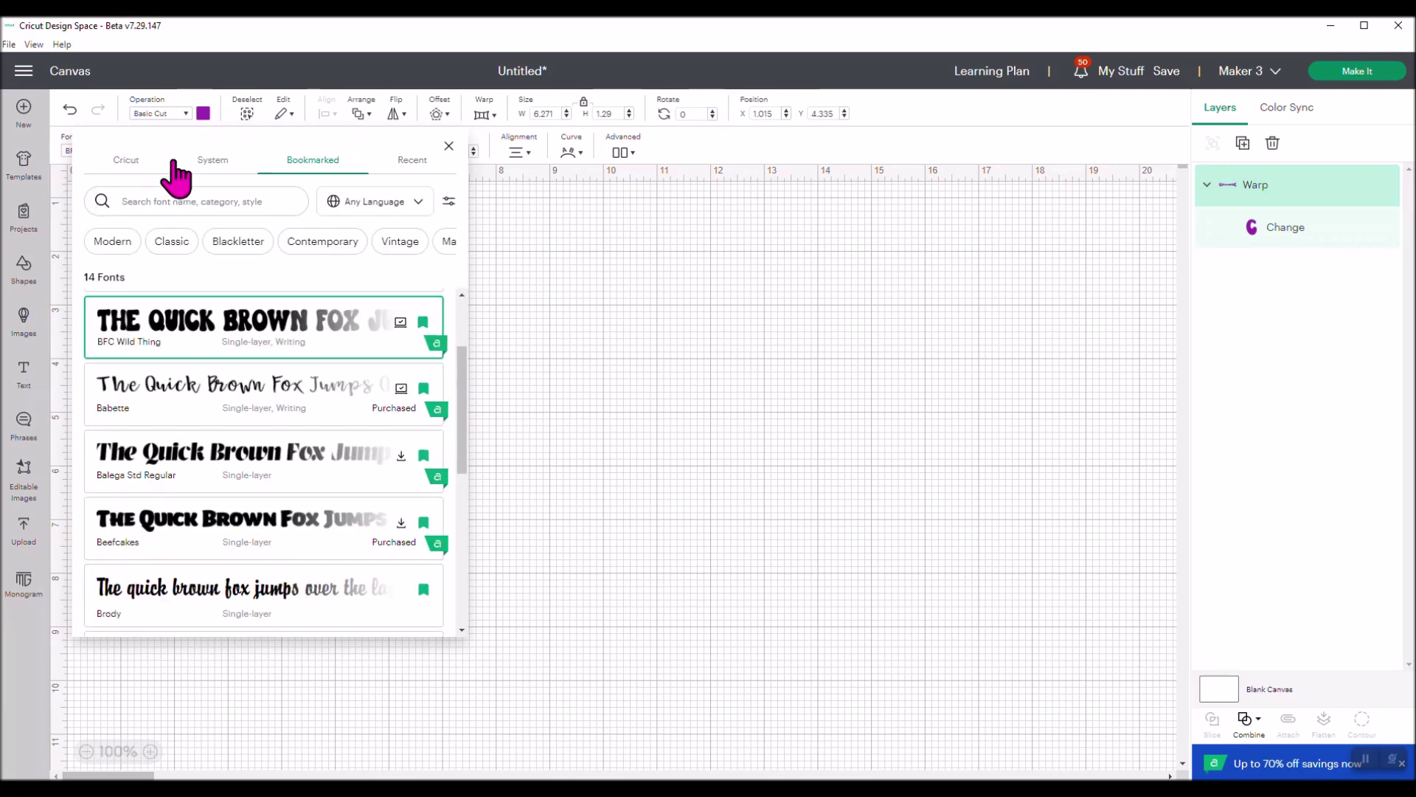
pyautogui.scroll(2, 405, 405)
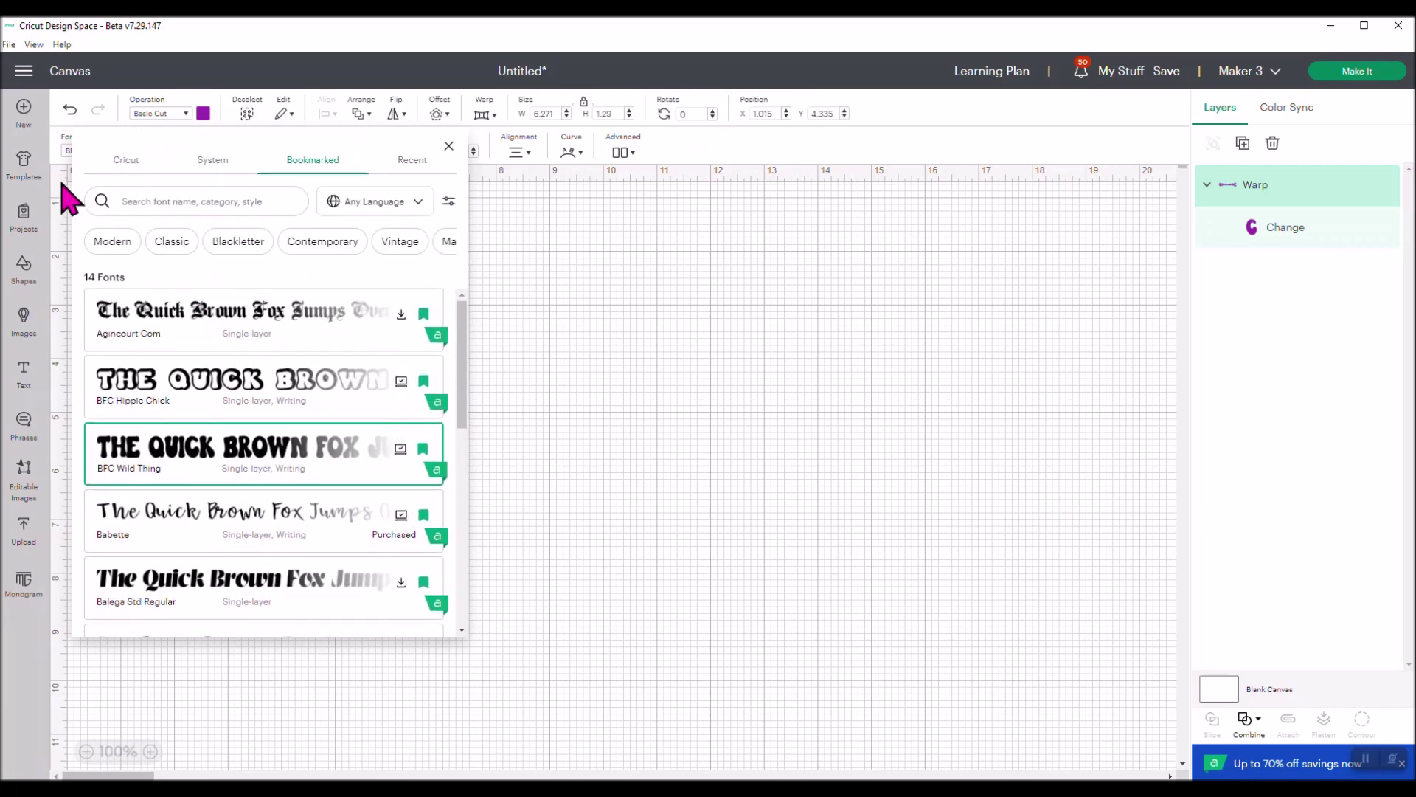
pyautogui.click(131, 160)
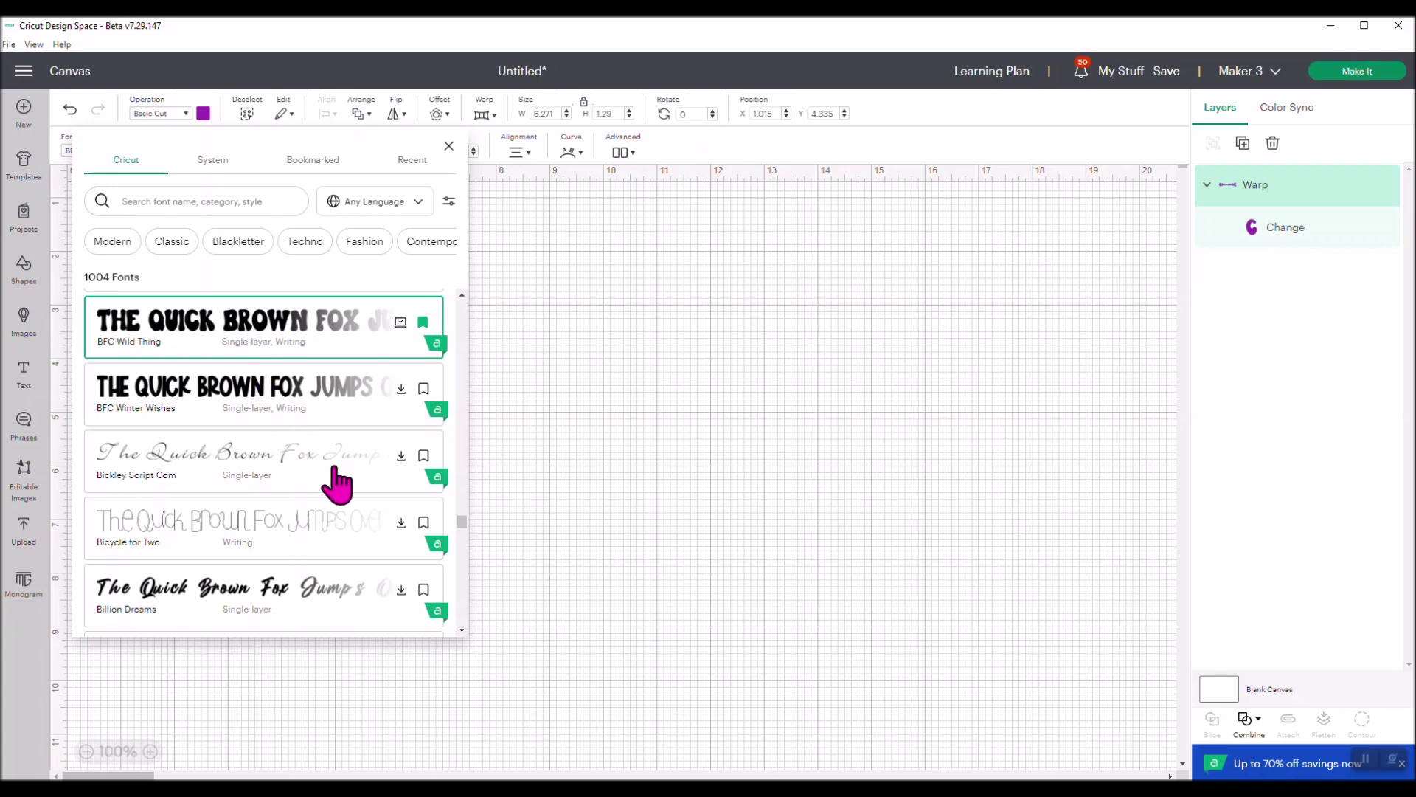
pyautogui.scroll(-3, 336, 480)
pyautogui.scroll(-1, 336, 490)
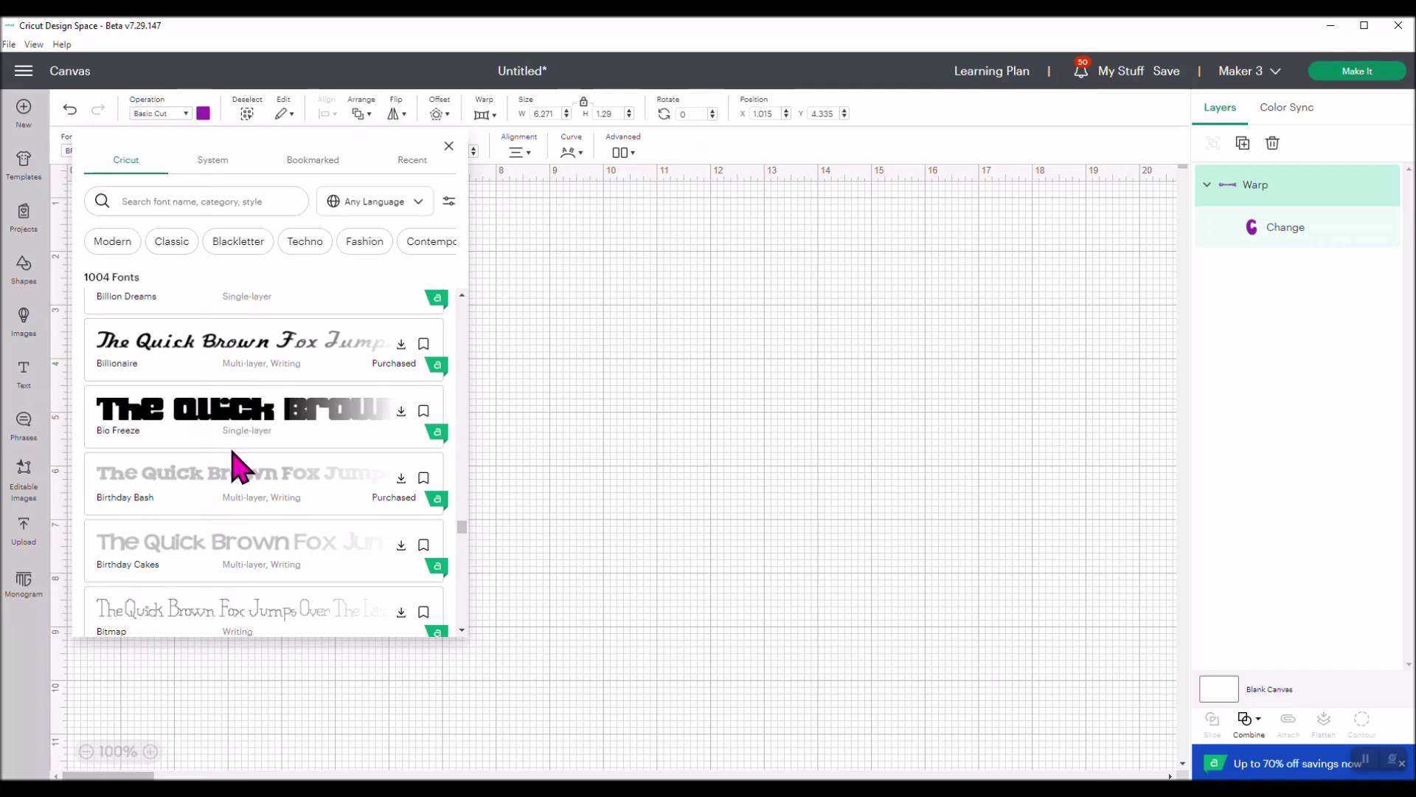
pyautogui.scroll(-3, 273, 461)
pyautogui.scroll(-1, 280, 464)
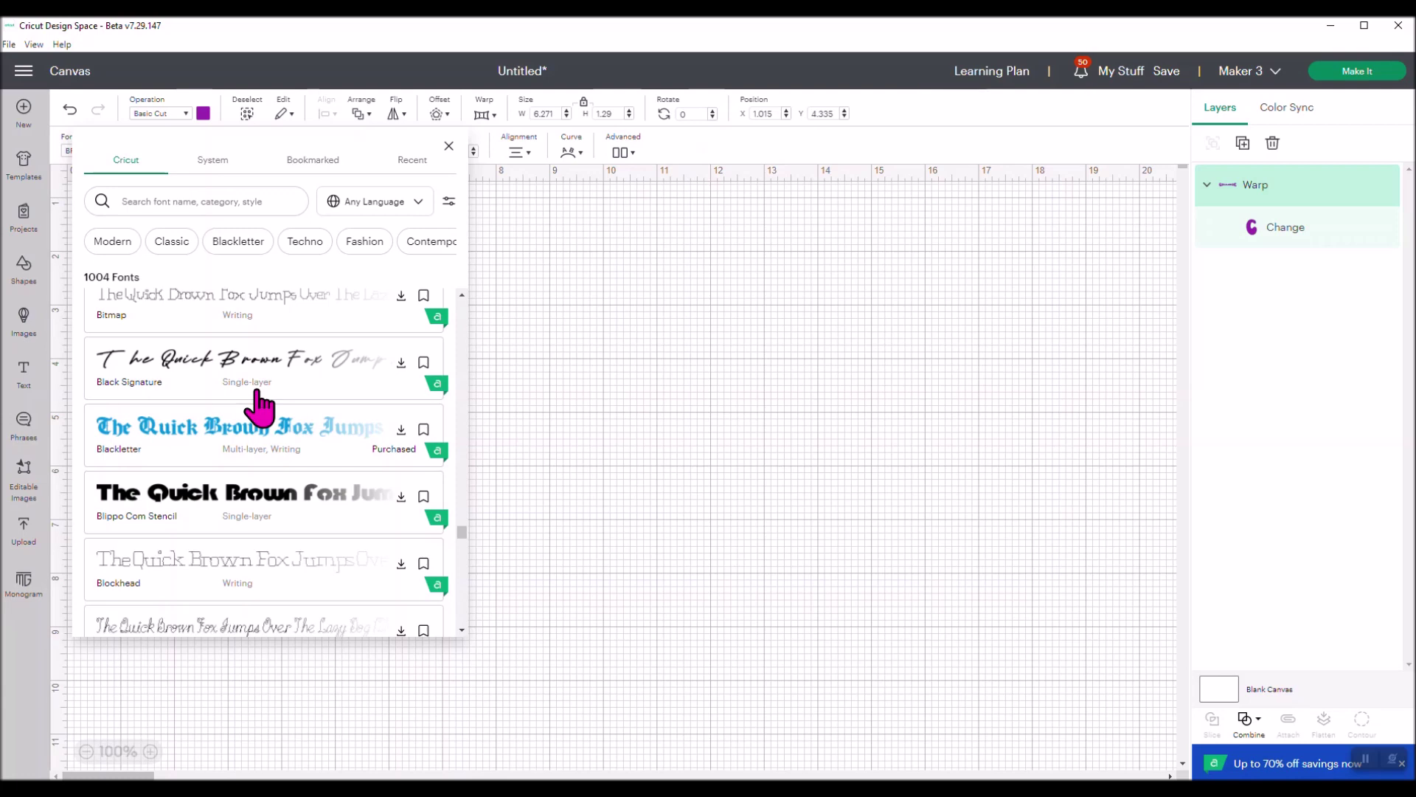
pyautogui.click(216, 162)
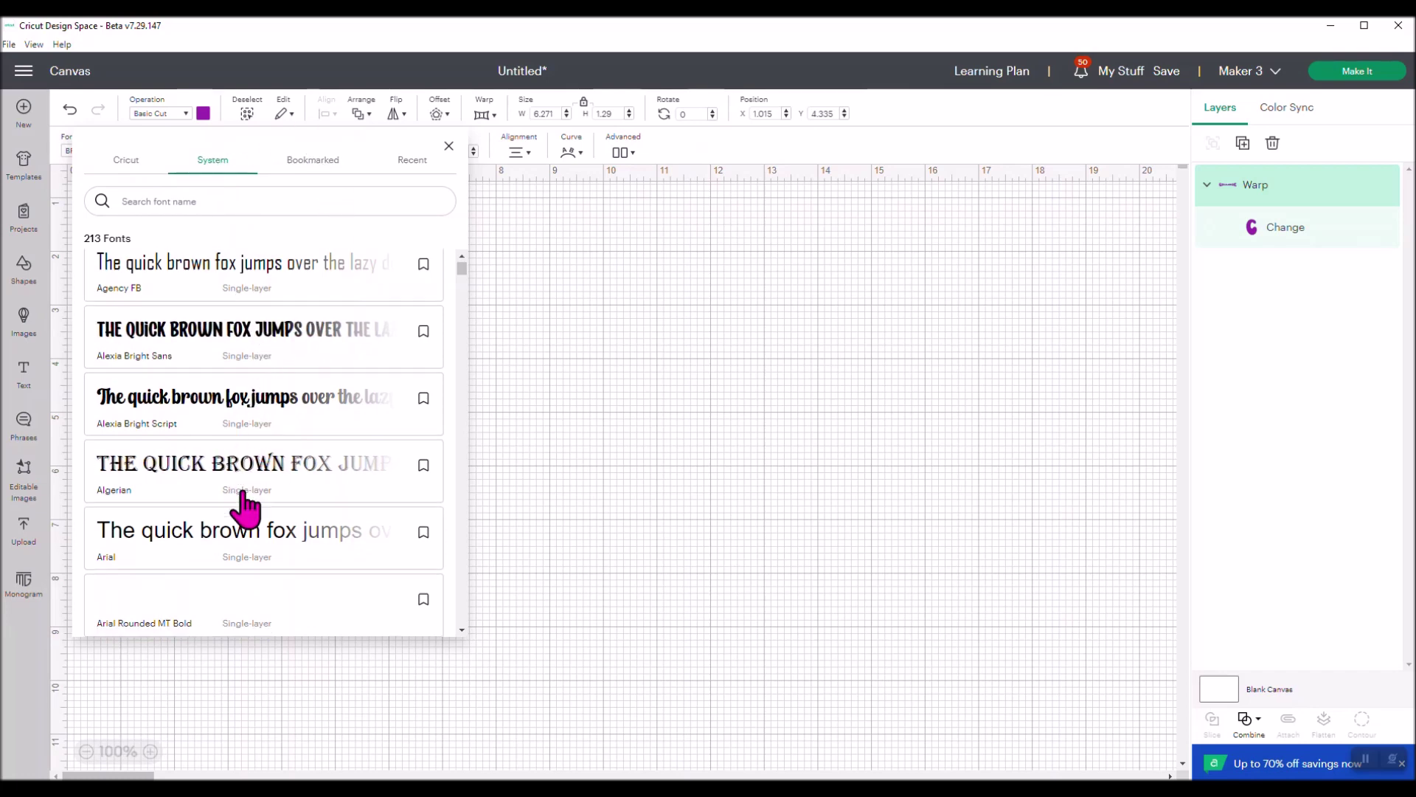
pyautogui.scroll(-5, 247, 506)
pyautogui.scroll(-2, 253, 509)
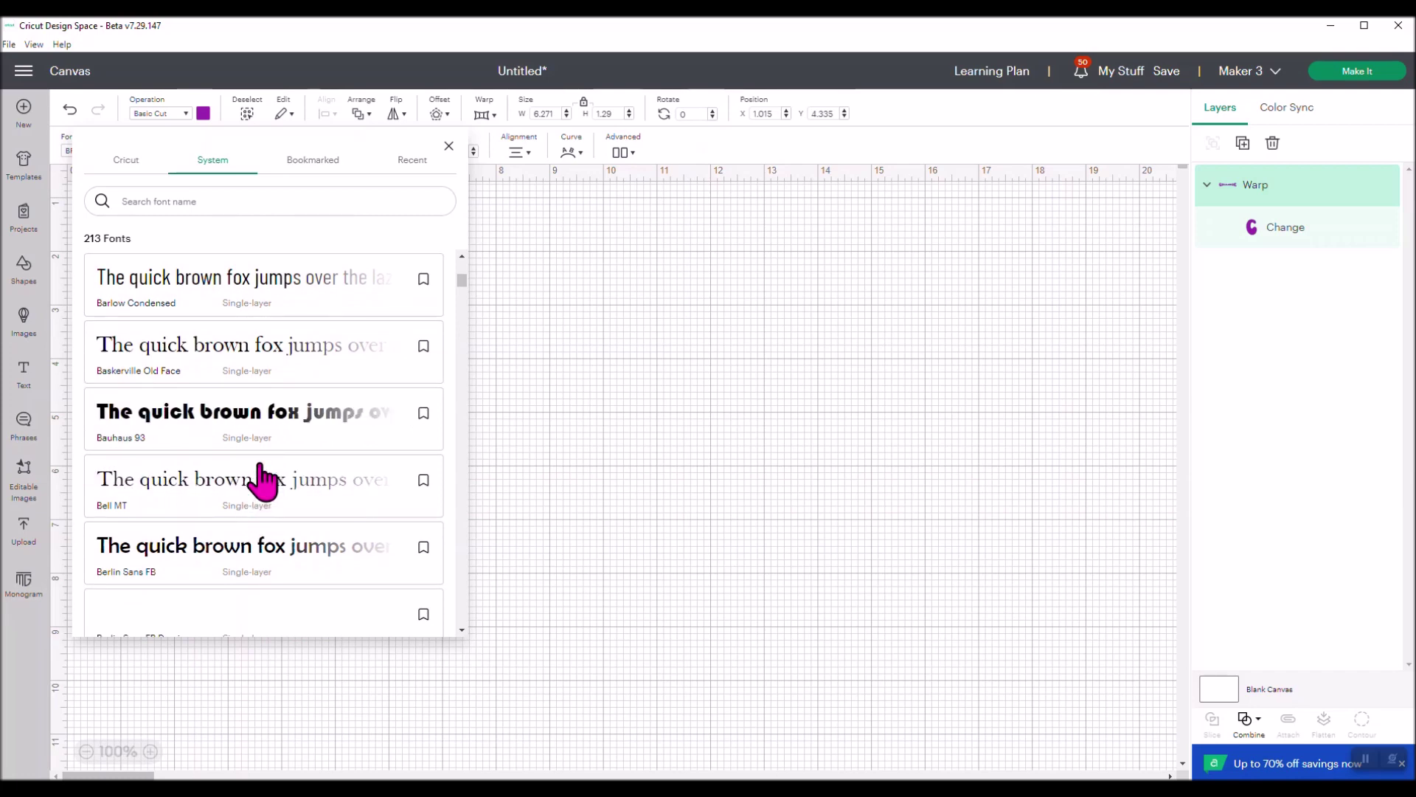
pyautogui.scroll(-2, 262, 483)
pyautogui.scroll(-2, 262, 482)
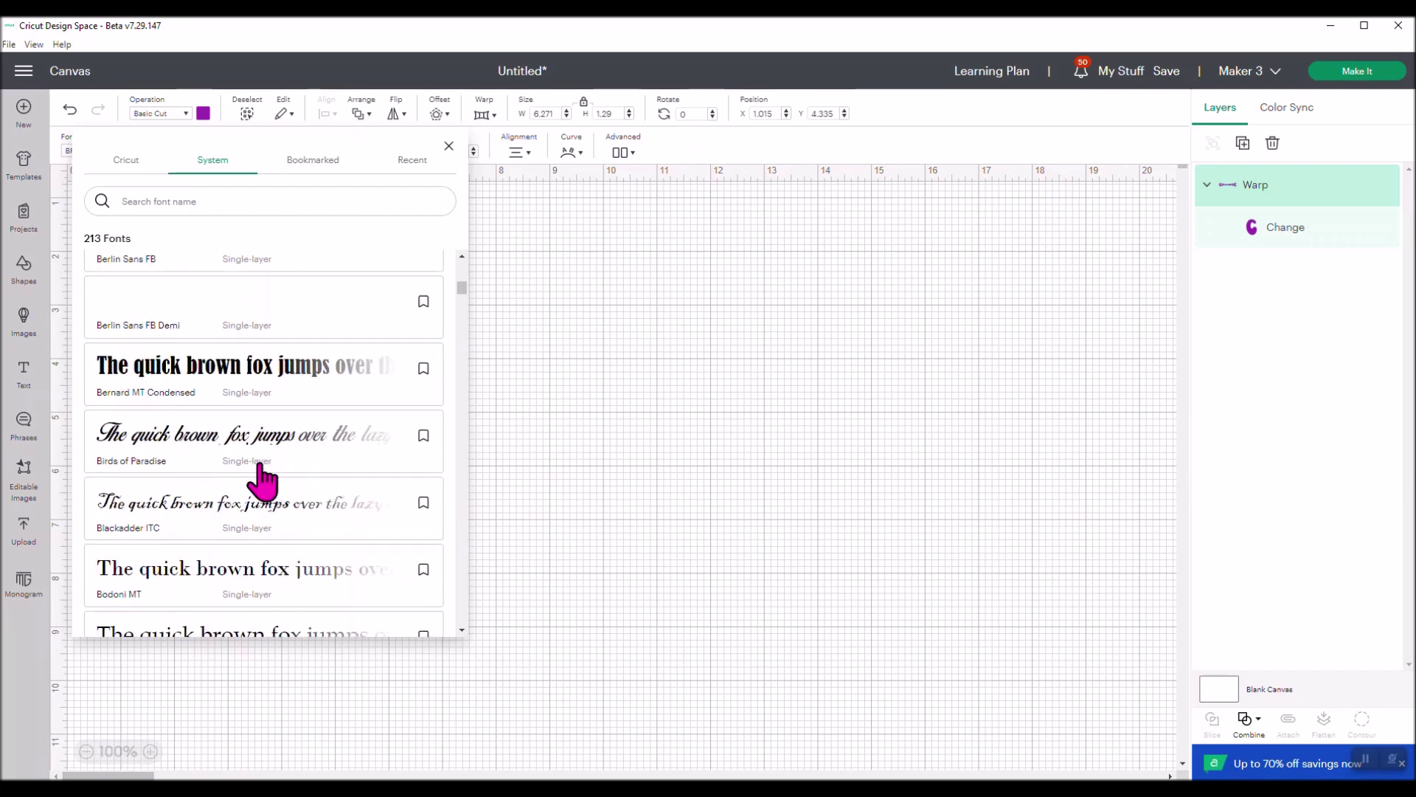
pyautogui.scroll(-3, 262, 483)
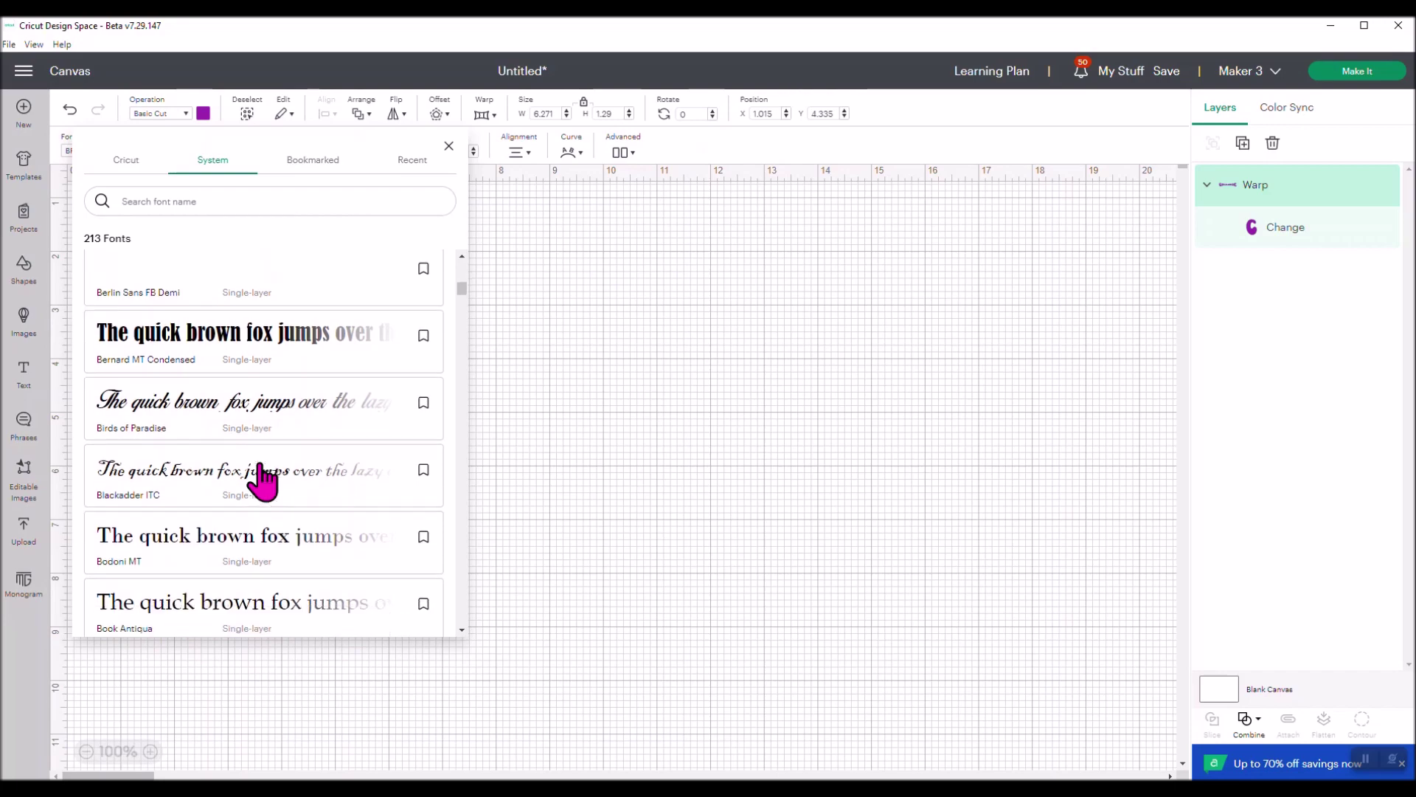
pyautogui.scroll(12, 273, 417)
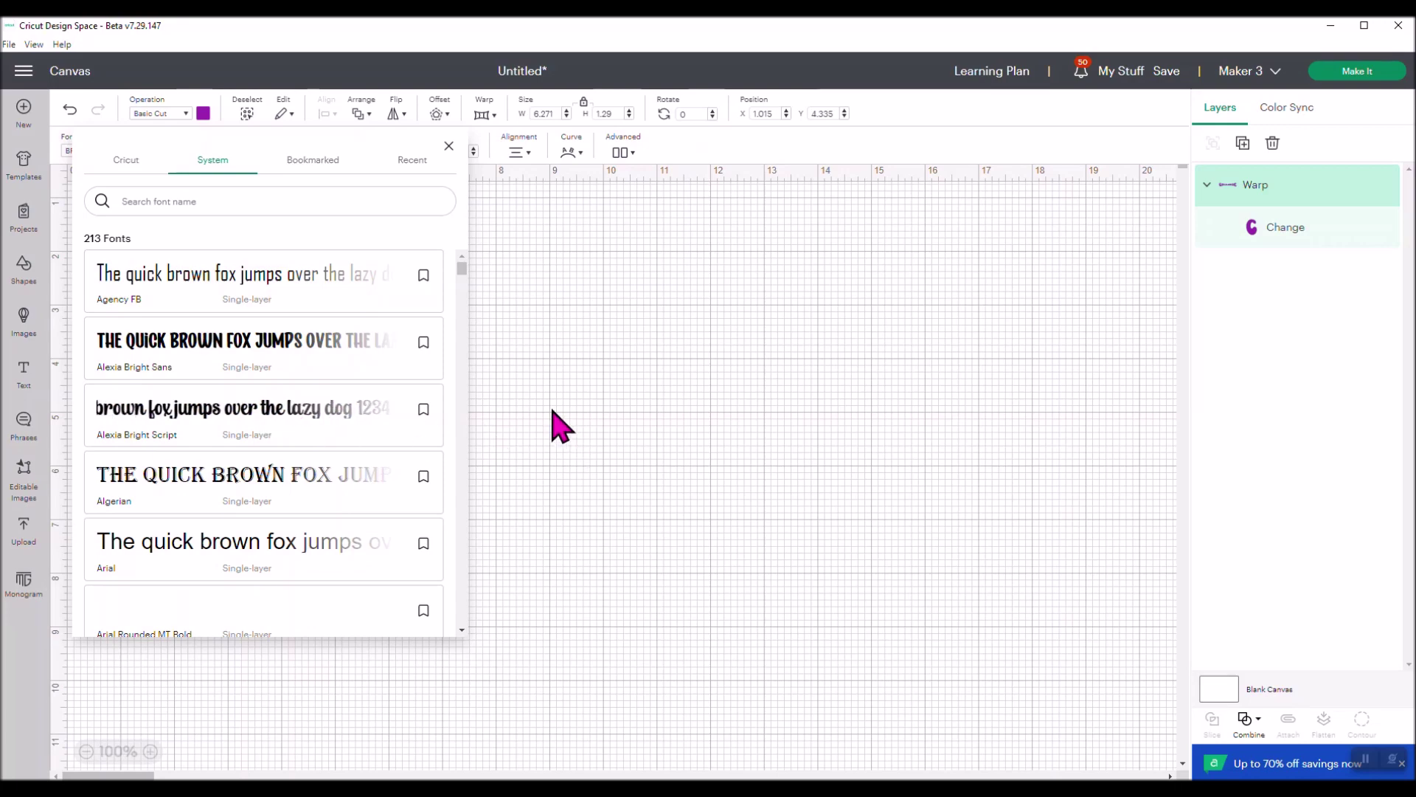
# Unlock size proportions and stretch the CHANGE text to about 5.59 × 3.57 in.
pyautogui.click(525, 391)
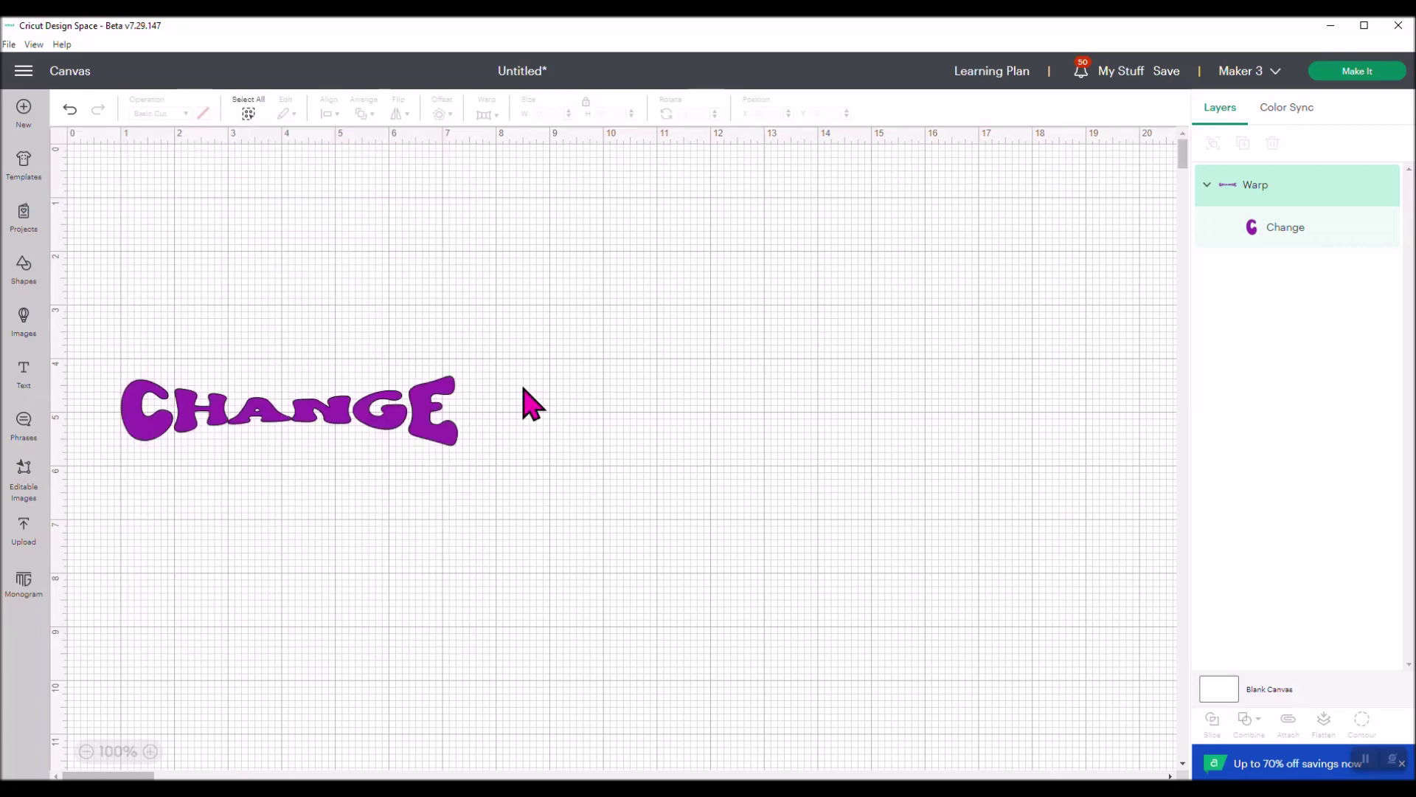
pyautogui.click(432, 424)
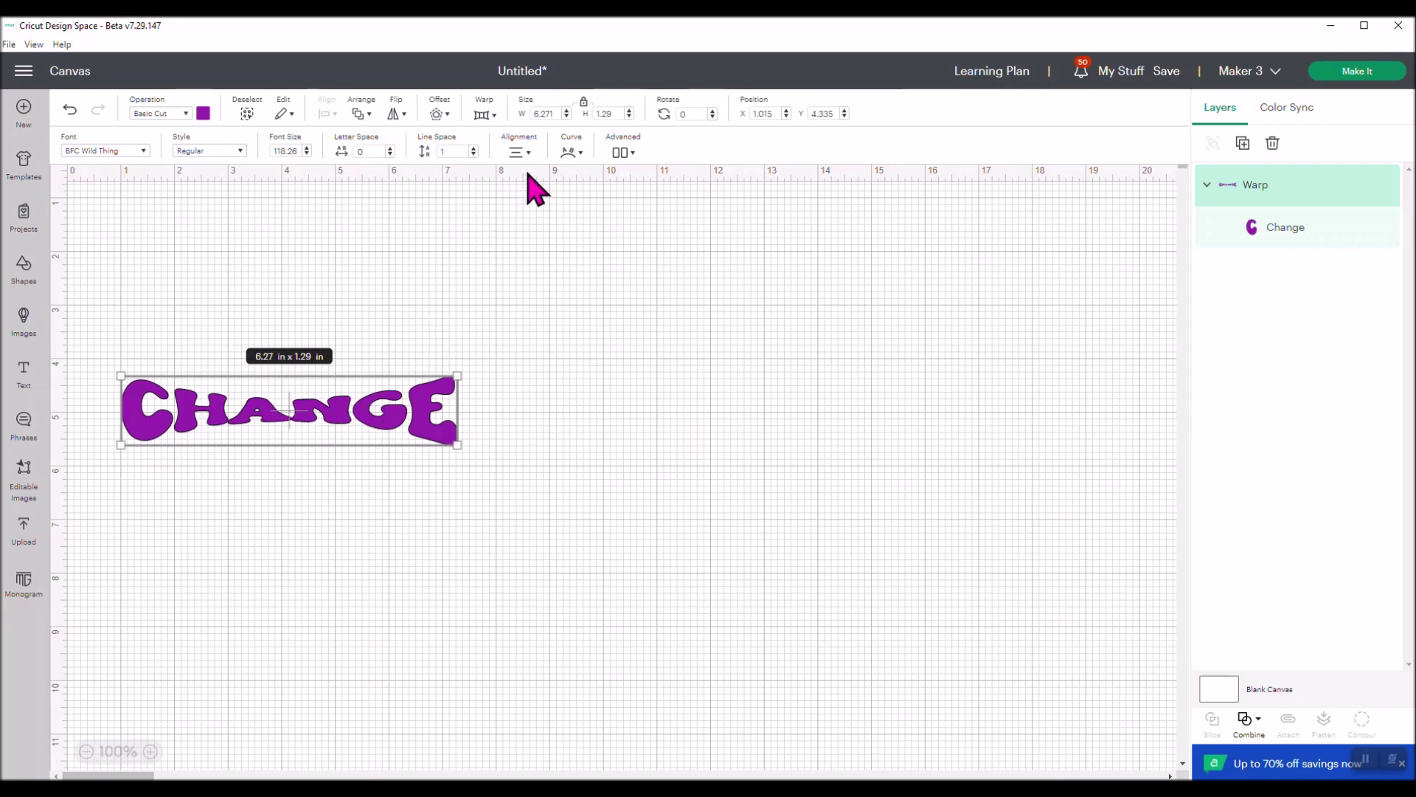
pyautogui.click(584, 105)
pyautogui.moveTo(457, 445); pyautogui.dragTo(413, 569)
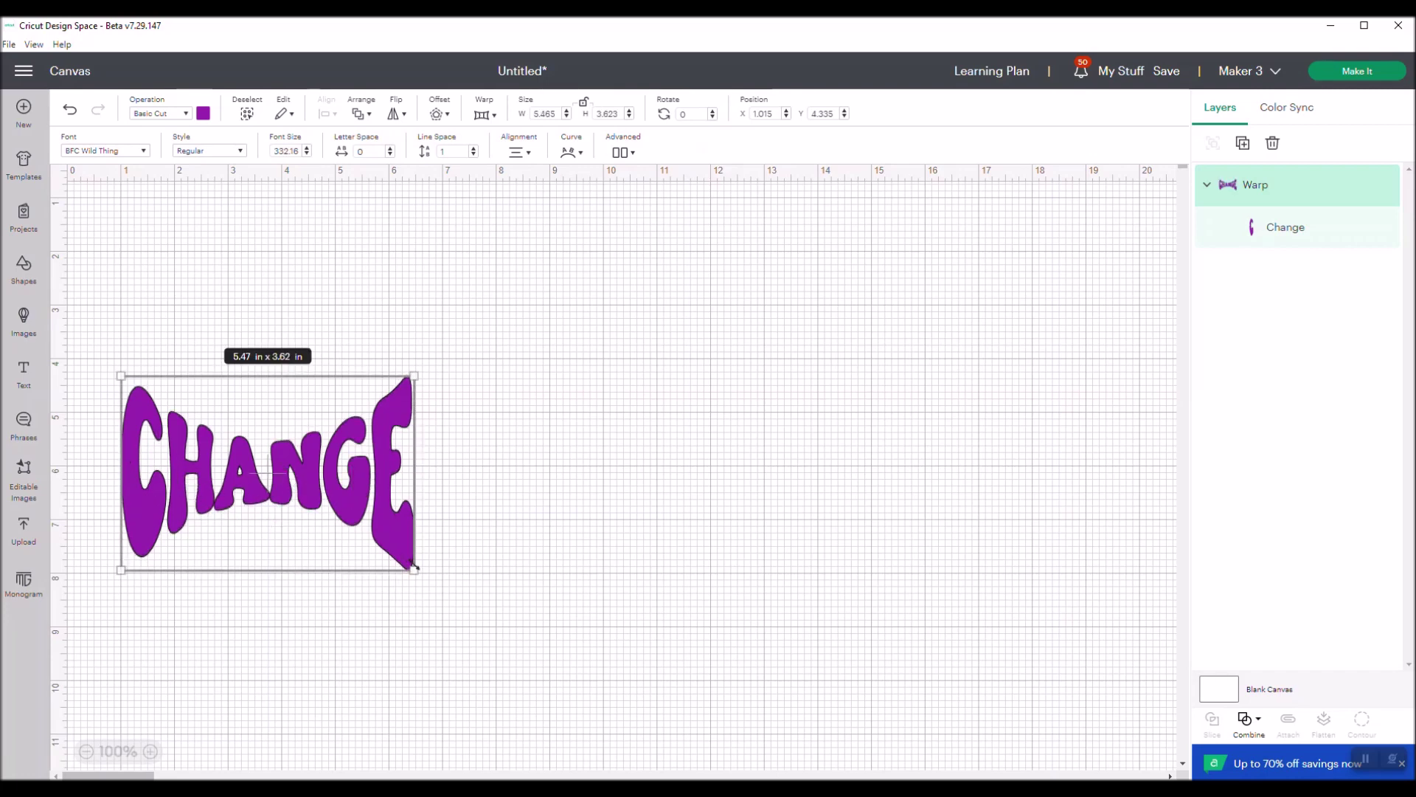
pyautogui.moveTo(414, 570)
pyautogui.mouseDown()
pyautogui.moveTo(430, 625)
pyautogui.moveTo(543, 620)
pyautogui.moveTo(790, 569)
pyautogui.moveTo(814, 410)
pyautogui.moveTo(786, 528)
pyautogui.moveTo(648, 565)
pyautogui.moveTo(422, 567)
pyautogui.mouseUp()
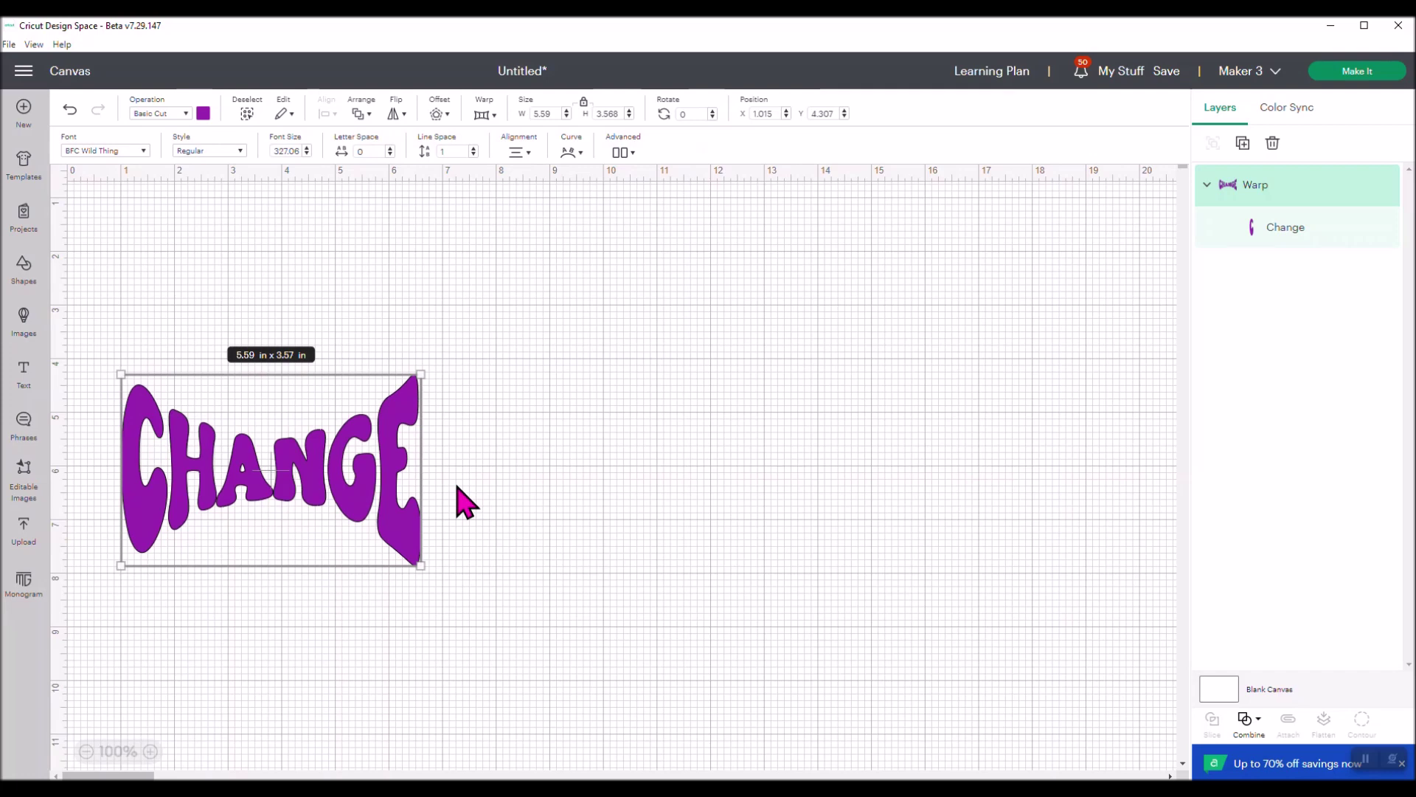
# Delete the warped CHANGE text and add a new text object.
pyautogui.press('Delete')
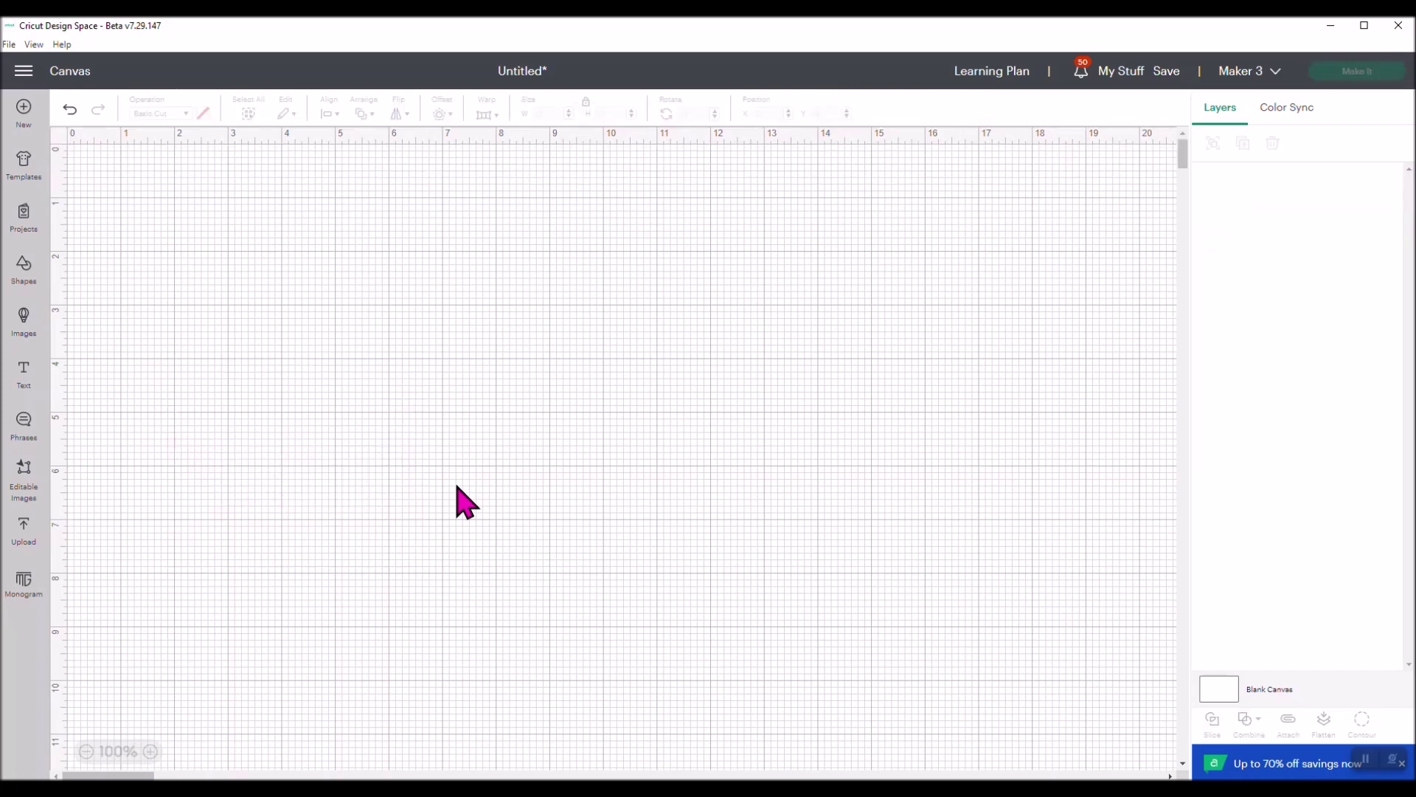
pyautogui.click(29, 378)
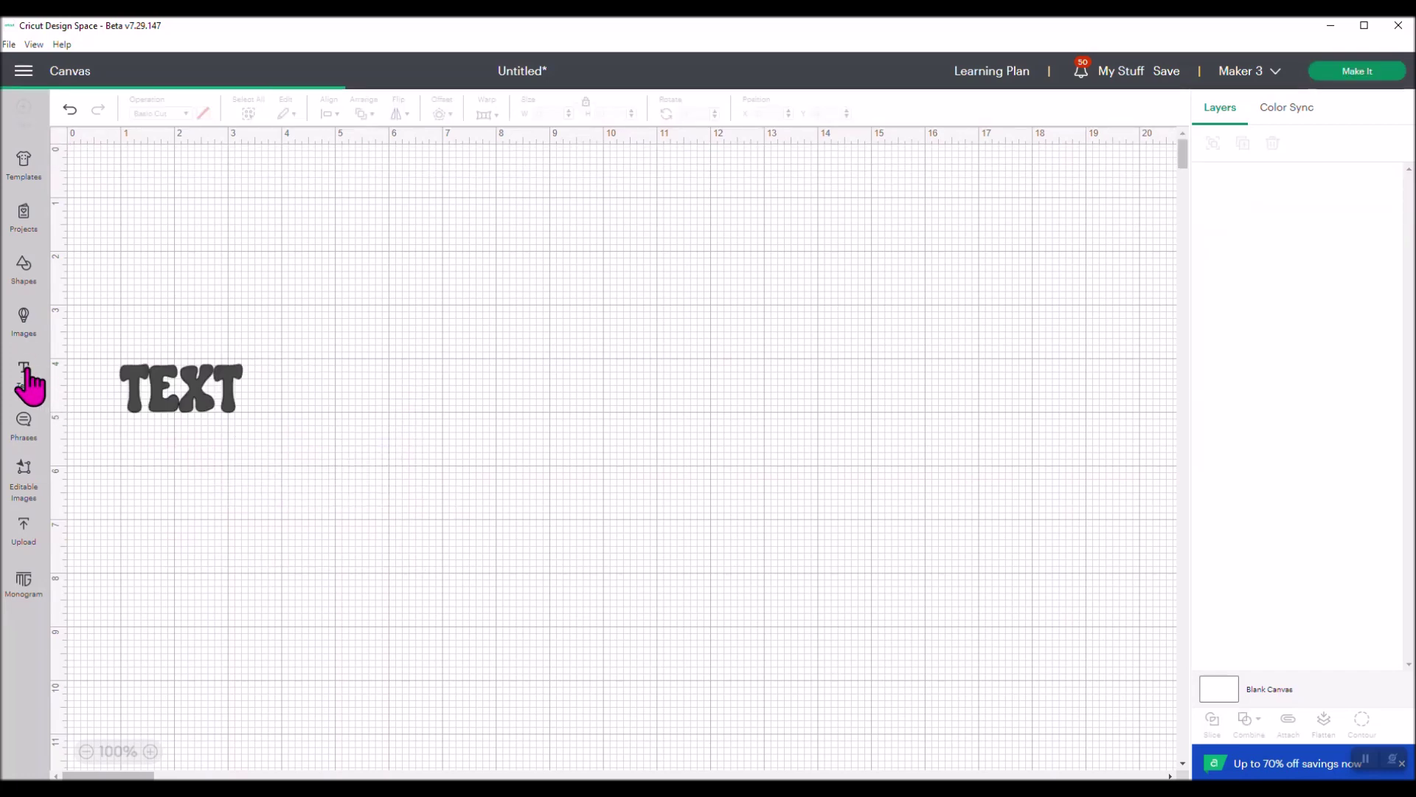
pyautogui.click(236, 390)
pyautogui.moveTo(236, 389); pyautogui.dragTo(112, 379)
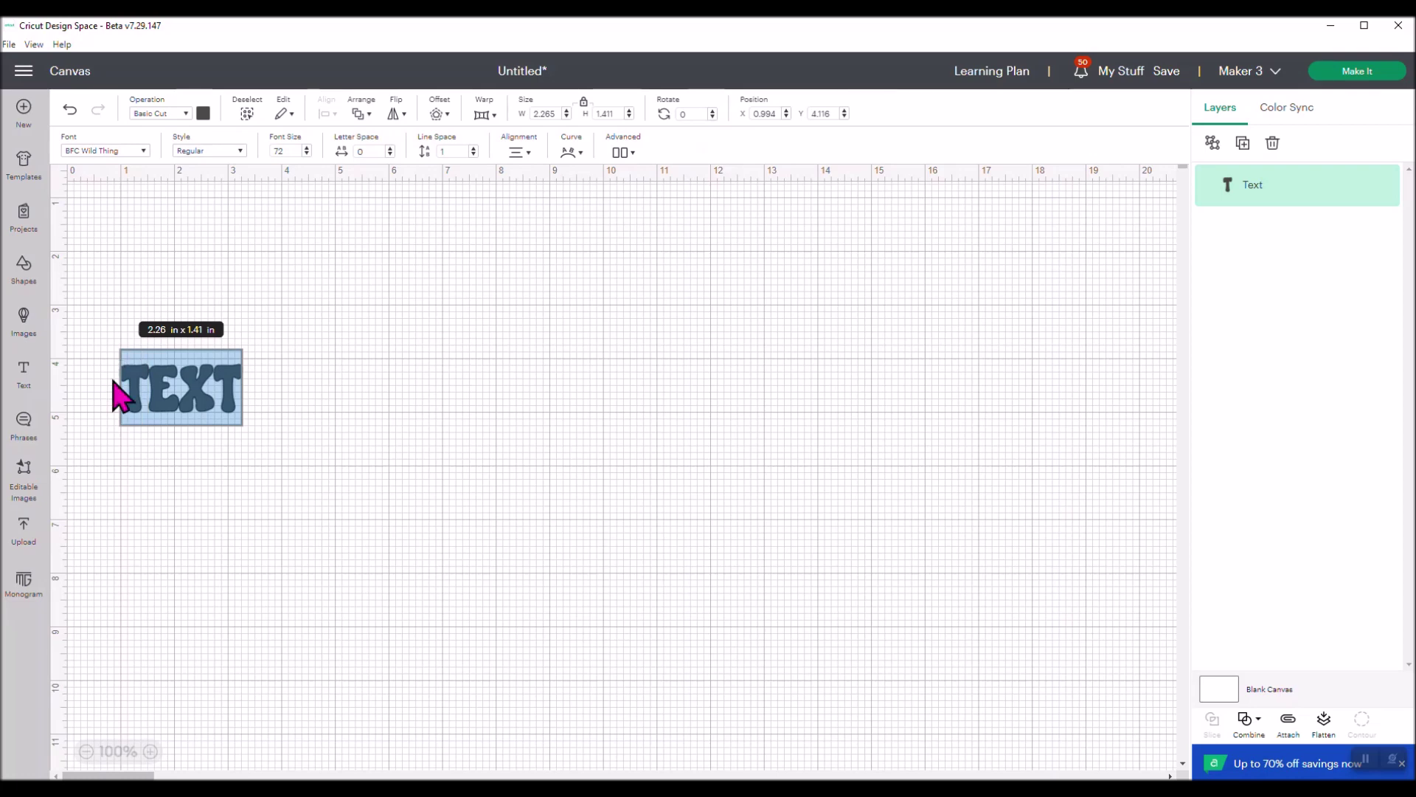
# Make the new text read 'Welcome' over 'spring' and bring up its material colours.
pyautogui.write('Spring')
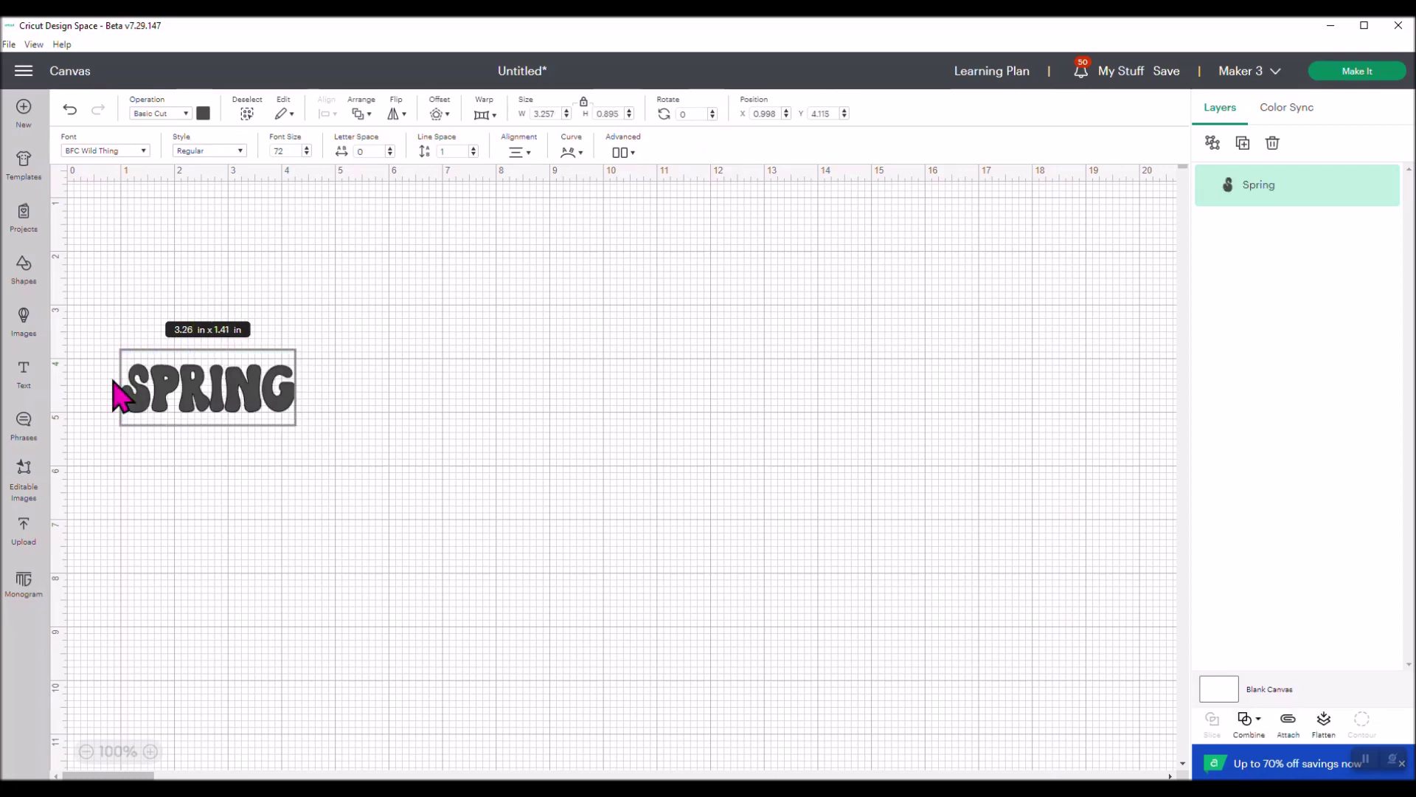
pyautogui.press('BackSpace')
pyautogui.press('BackSpace')
pyautogui.press('BackSpace')
pyautogui.press('BackSpace')
pyautogui.press('BackSpace')
pyautogui.press('BackSpace')
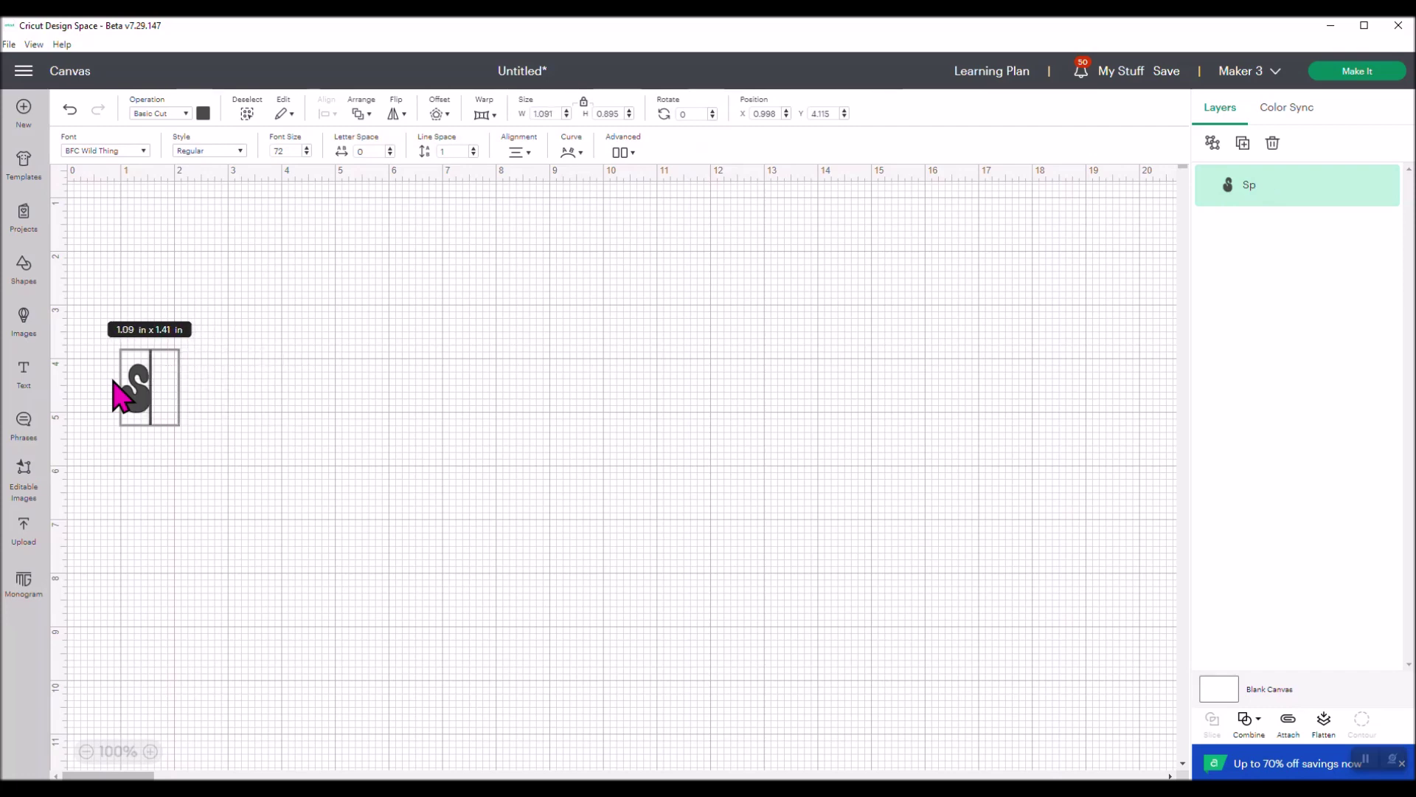
pyautogui.write('Welcome')
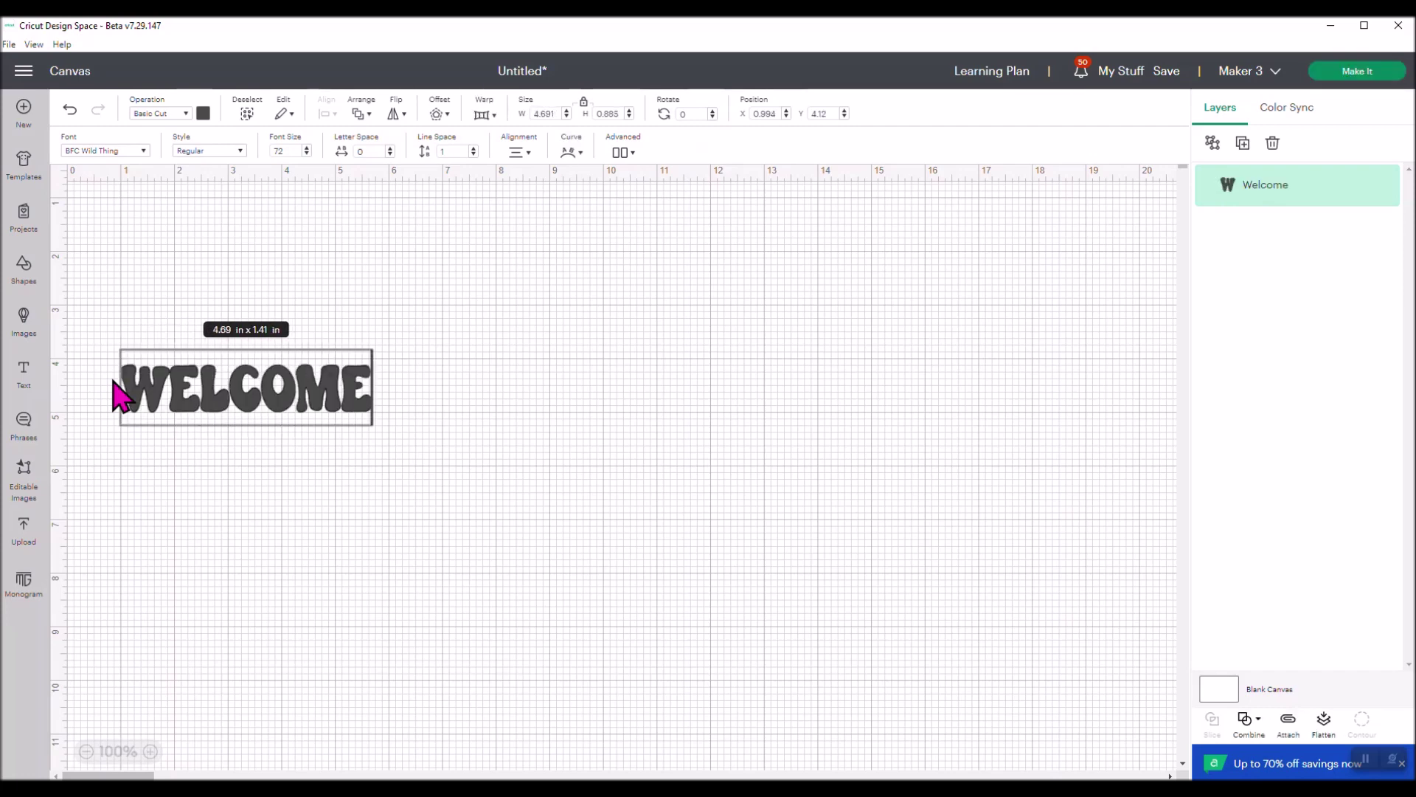
pyautogui.press('Return')
pyautogui.write('spring')
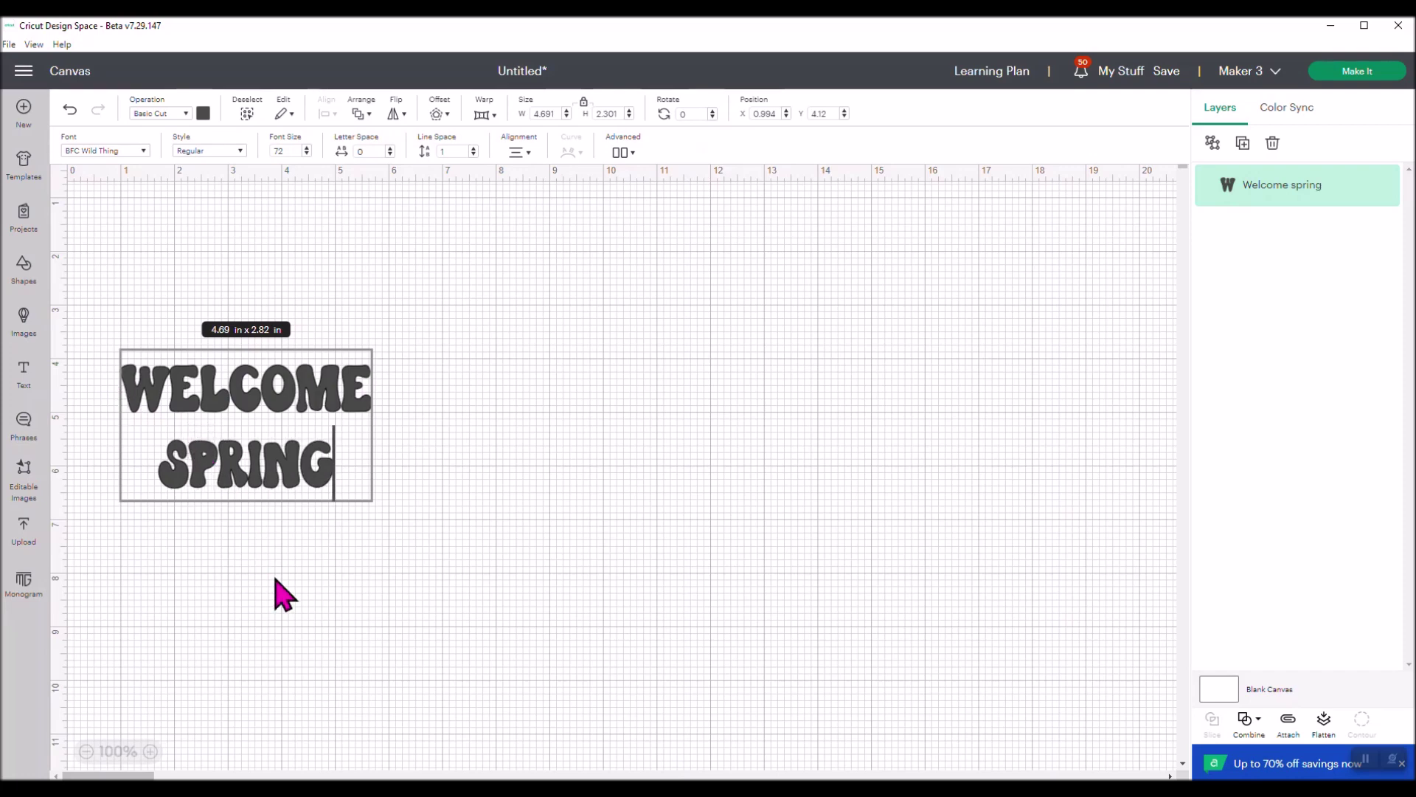
pyautogui.moveTo(345, 470); pyautogui.dragTo(105, 419)
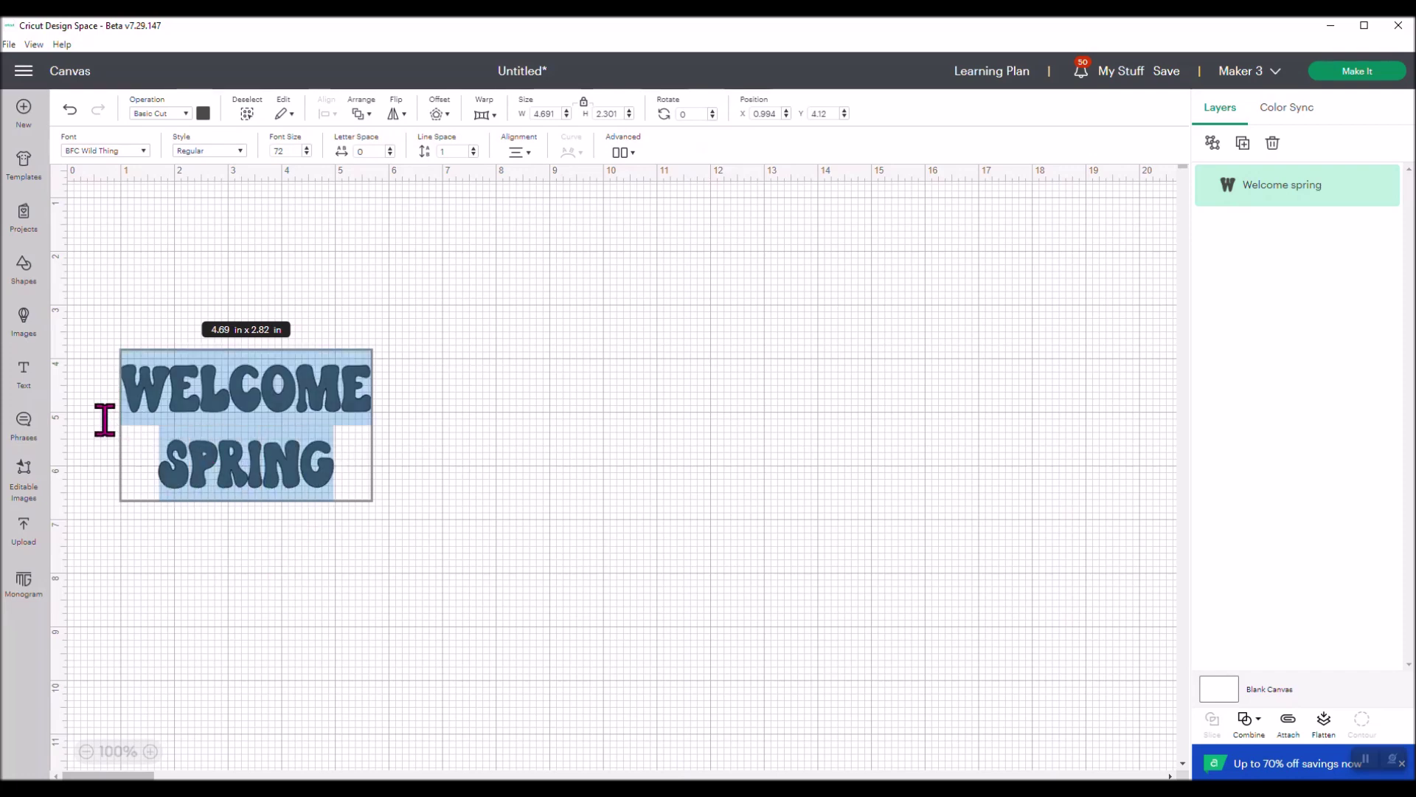
pyautogui.click(203, 113)
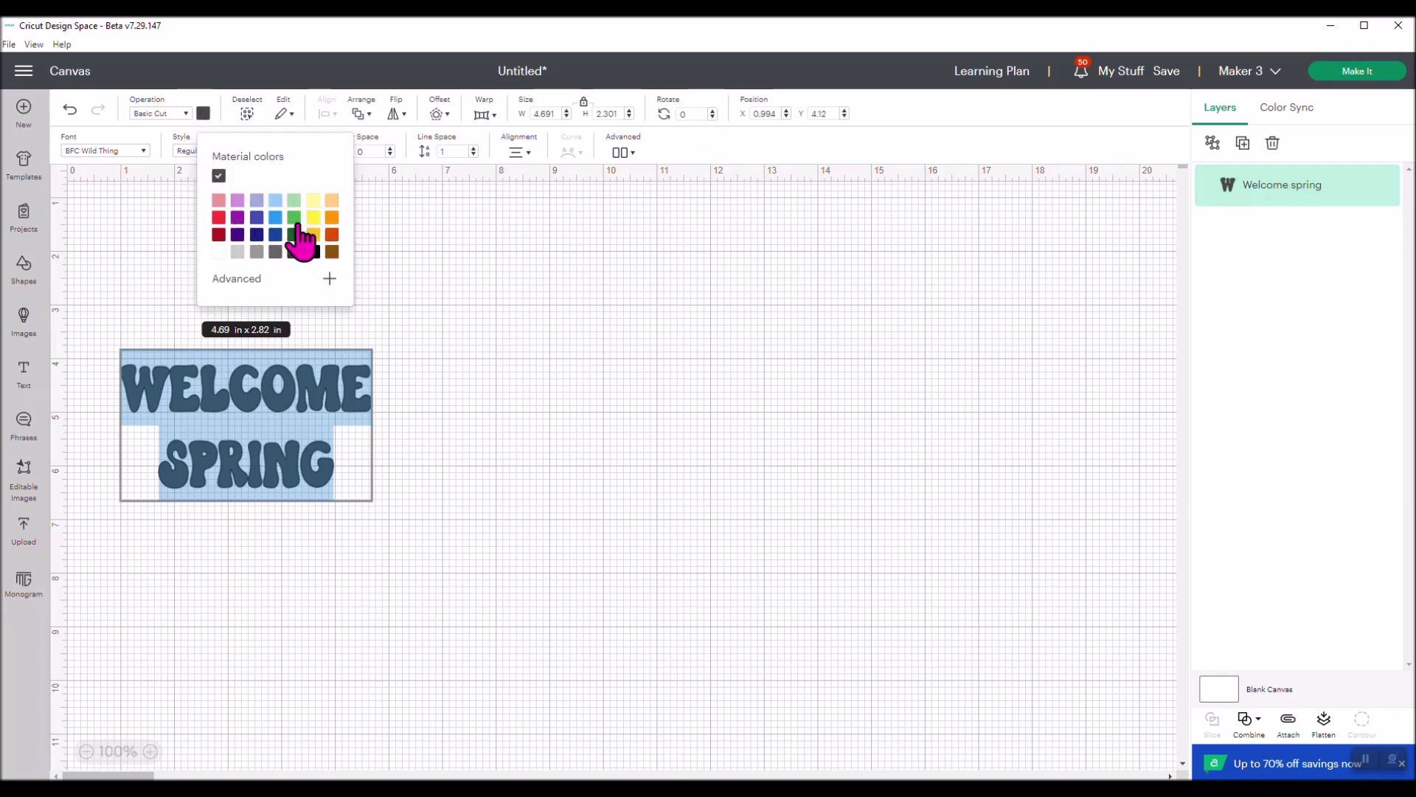
# Colour the WELCOME SPRING text bright blue and reselect it.
pyautogui.click(275, 219)
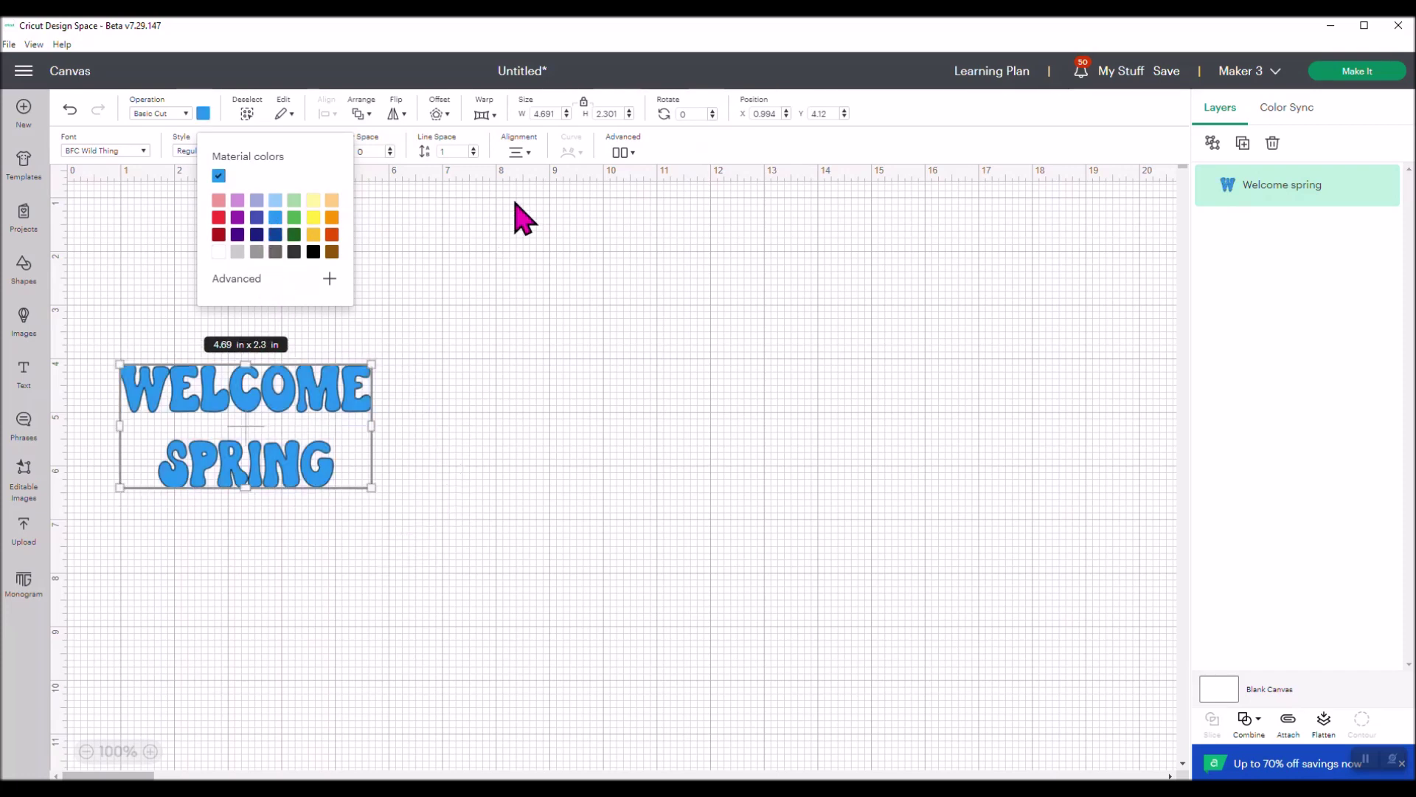
pyautogui.click(478, 300)
pyautogui.click(285, 413)
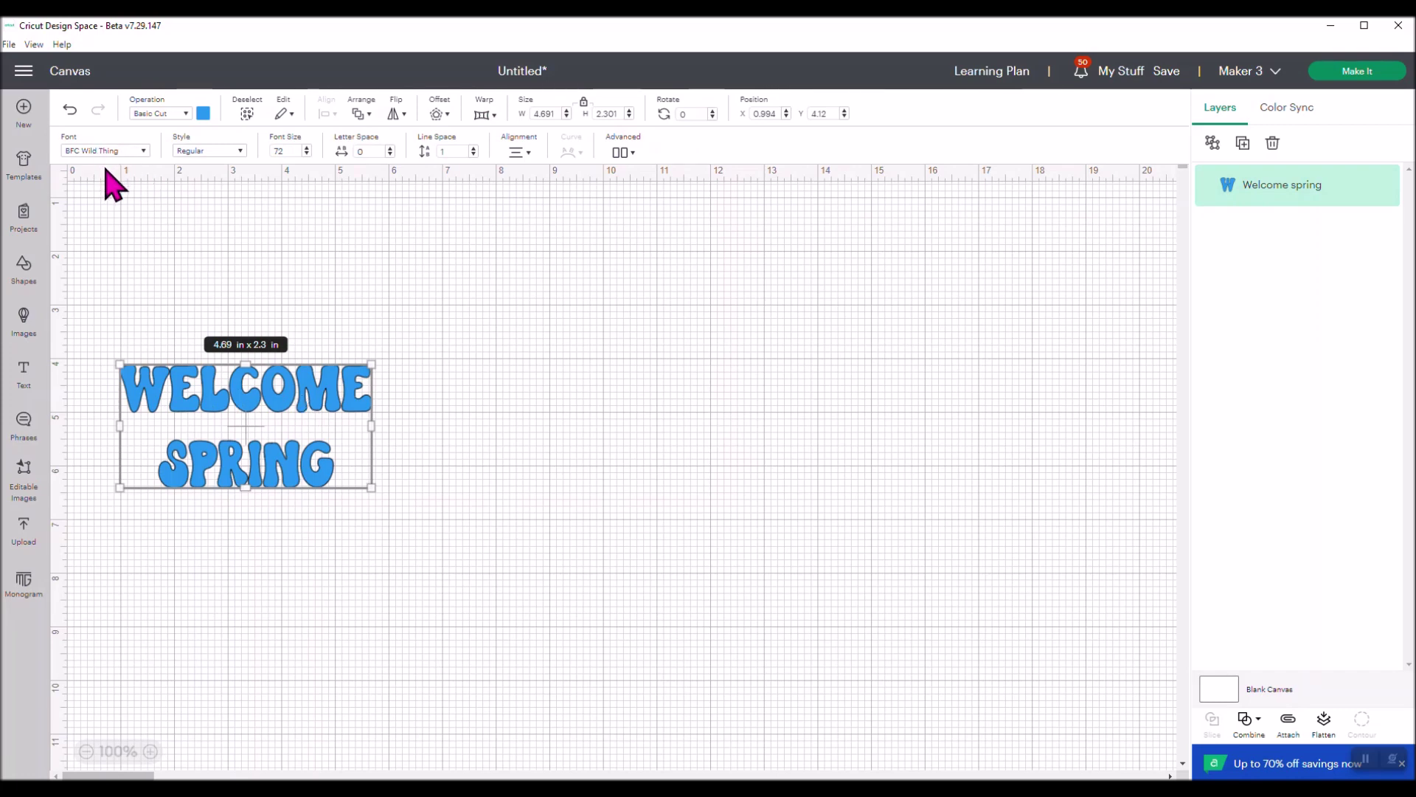
# Apply Warp preset 7 to bulge the WELCOME SPRING text to 4.69 × 3.87 in.
pyautogui.click(484, 116)
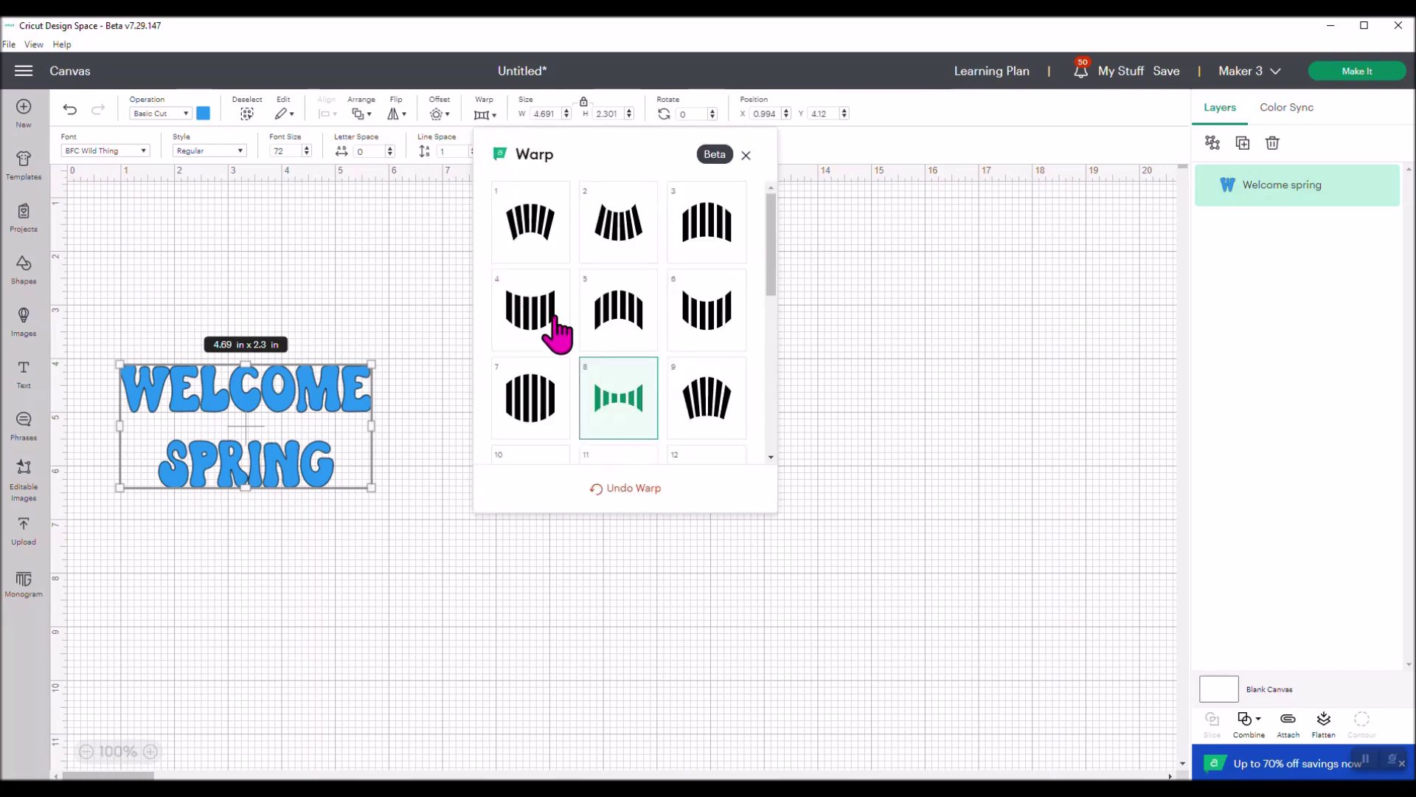
pyautogui.scroll(-3, 559, 369)
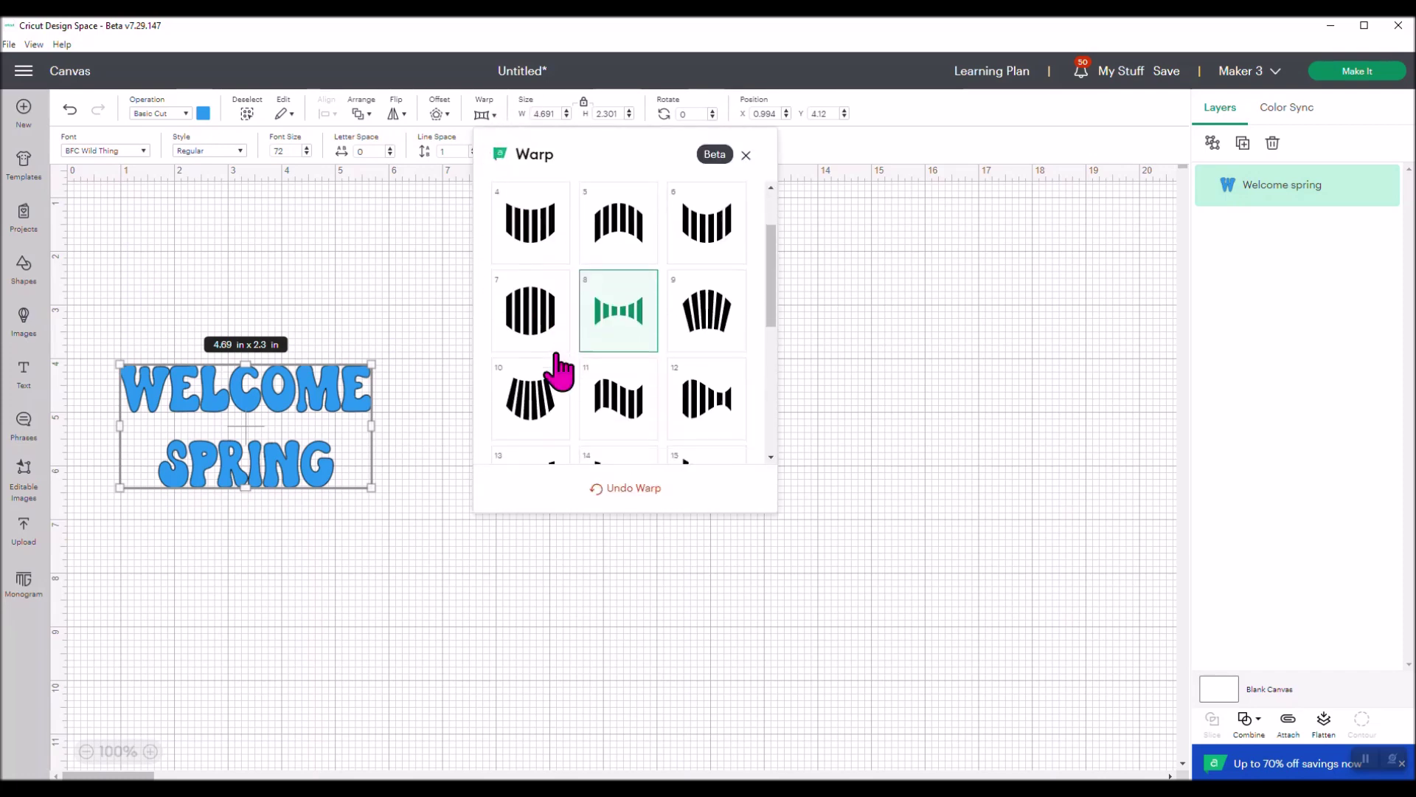
pyautogui.scroll(3, 559, 369)
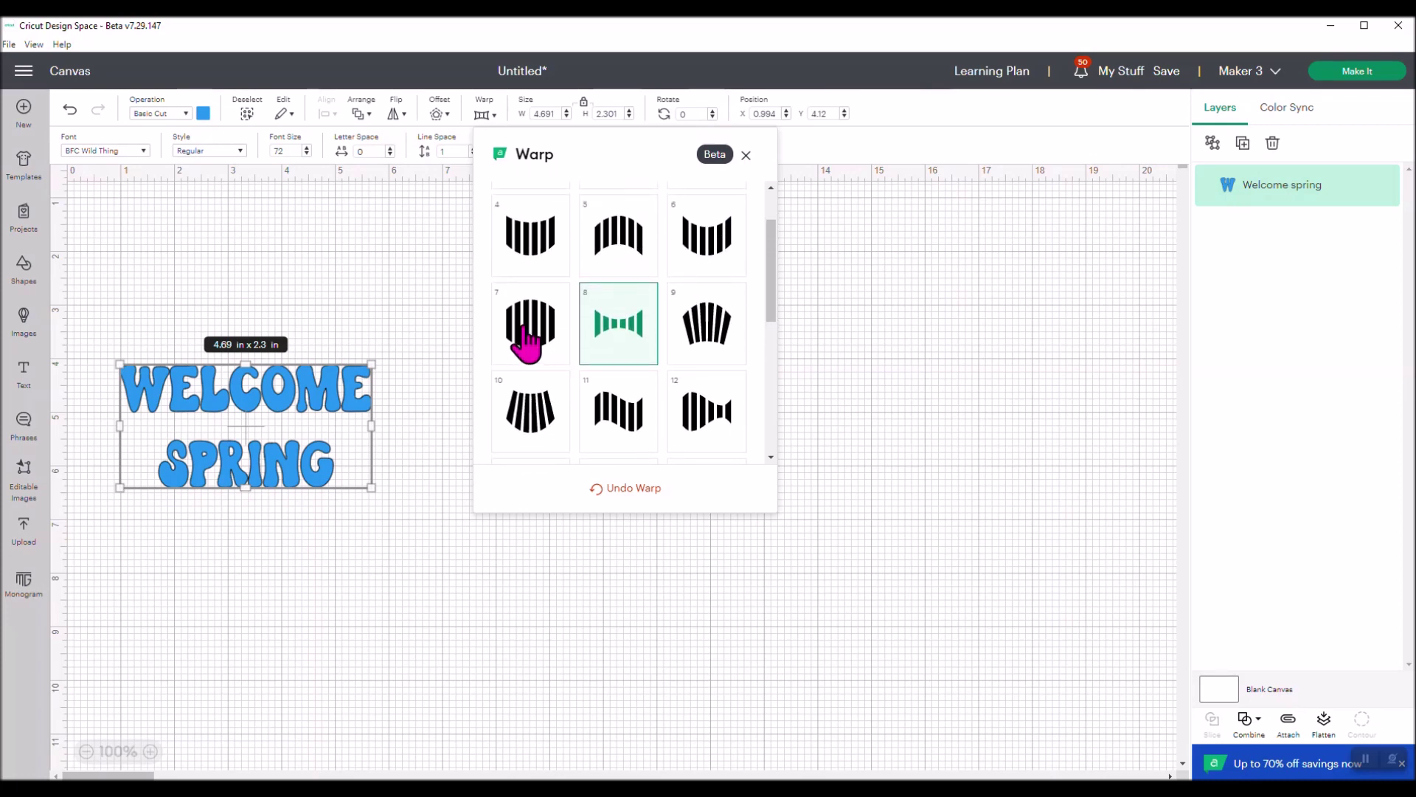
pyautogui.click(529, 339)
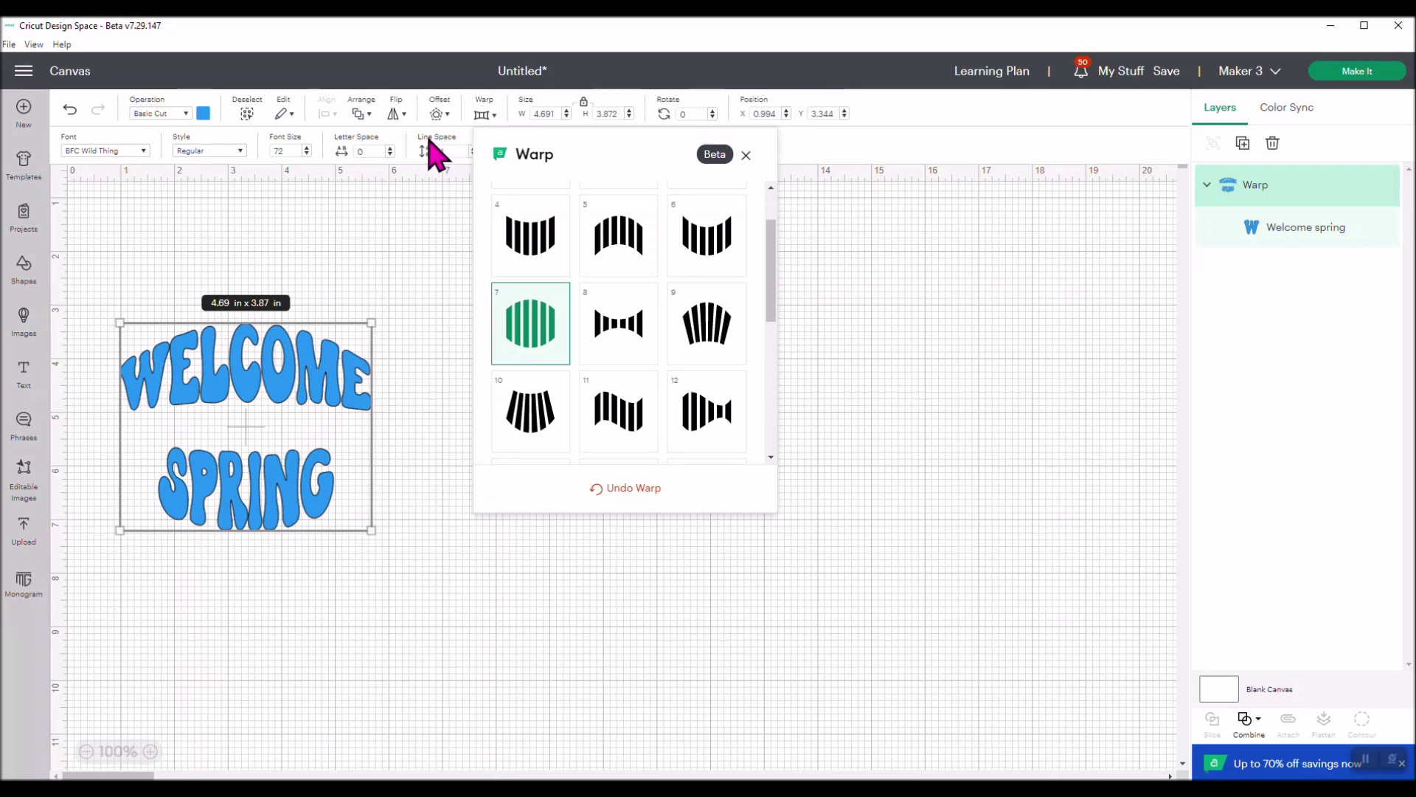
pyautogui.click(420, 263)
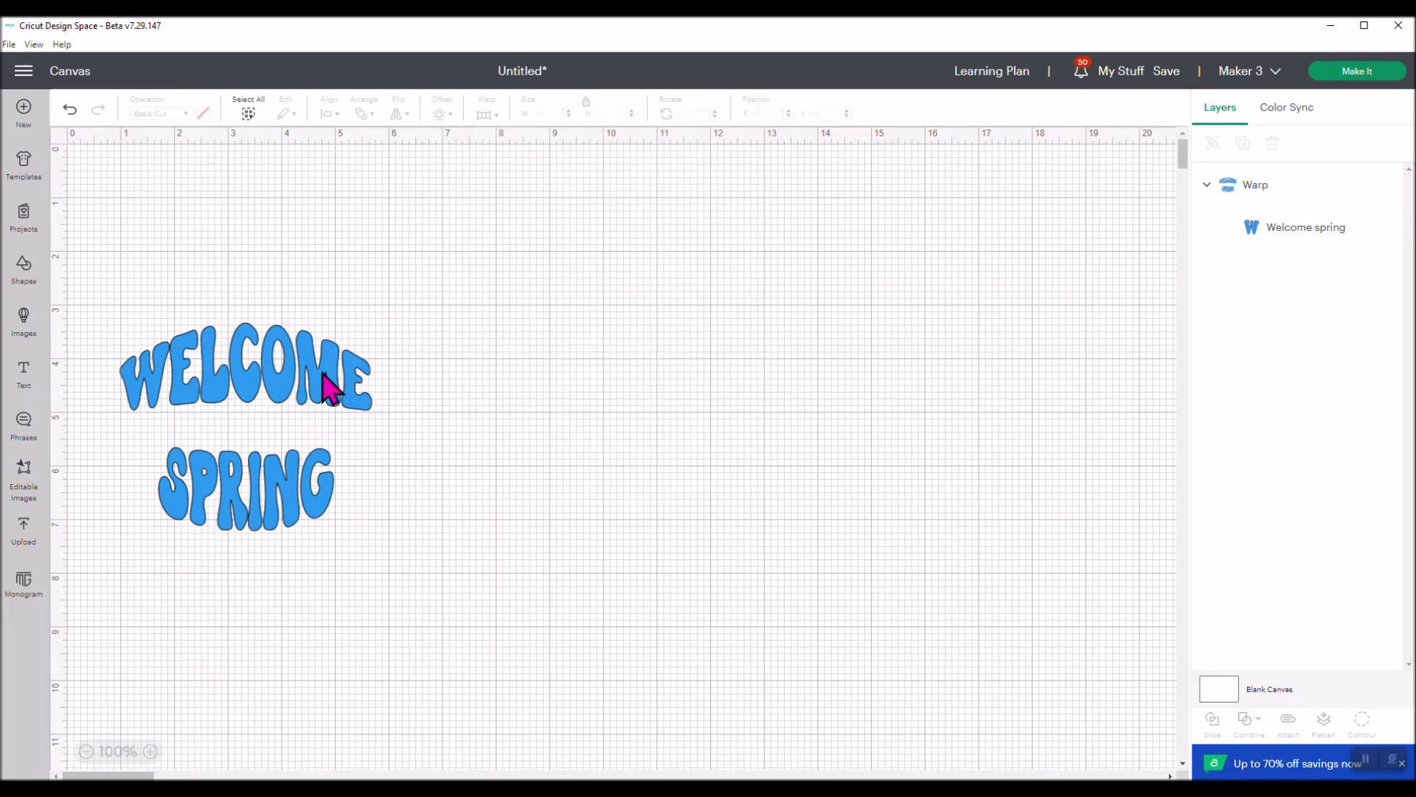
# Set the Line Space of the warped WELCOME SPRING text to 6.
pyautogui.click(325, 386)
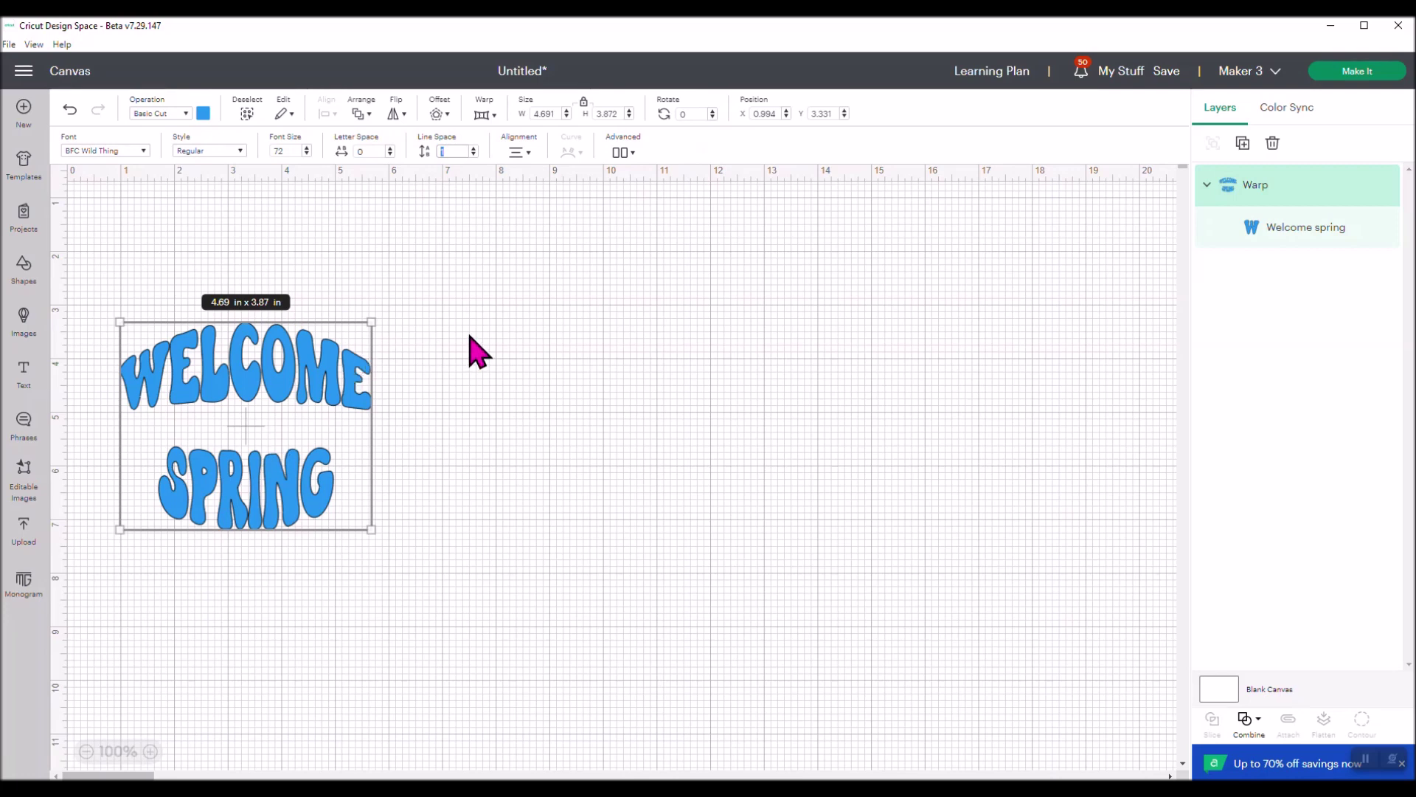
pyautogui.write('6')
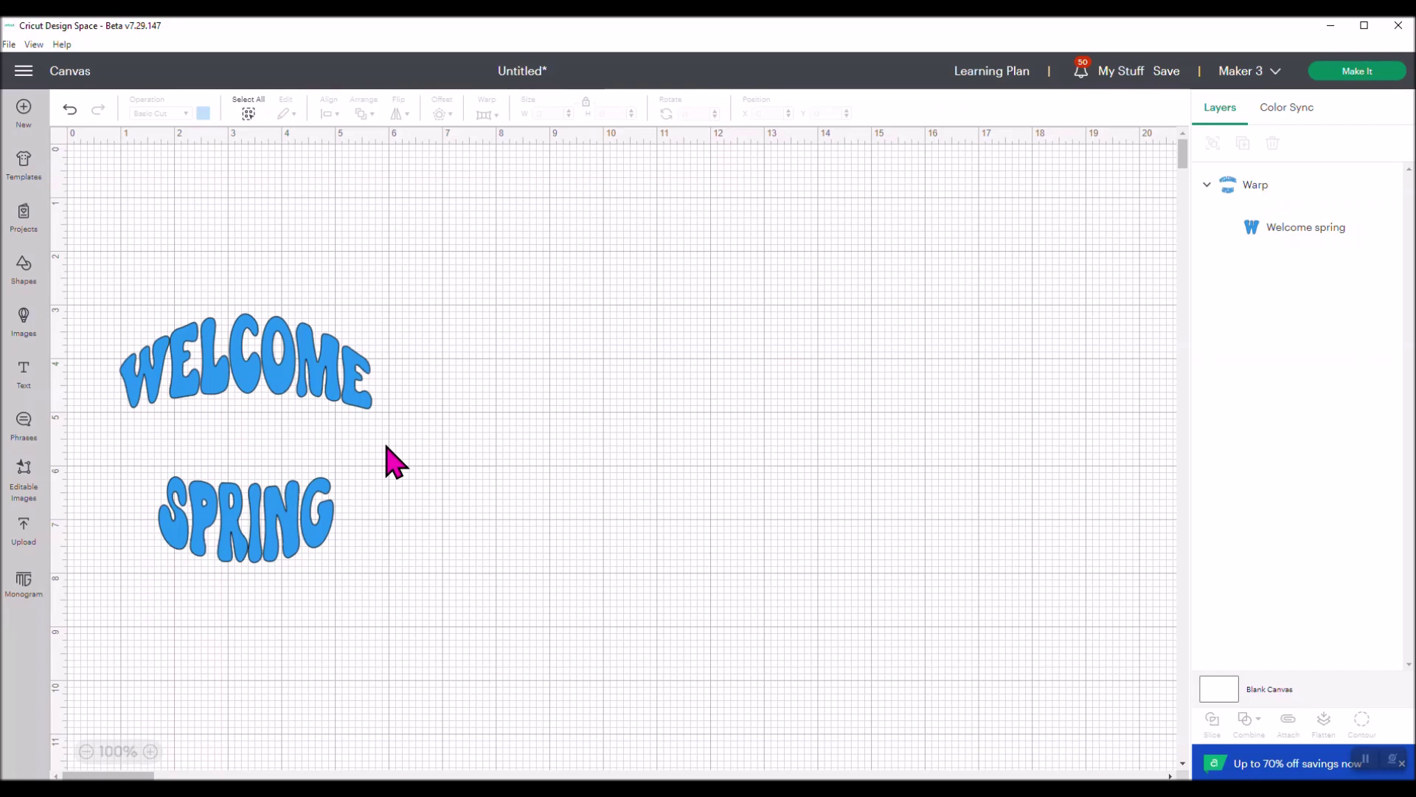
# Search the image library for 'flowers' and pick the colourful daisy image from the results.
pyautogui.click(24, 317)
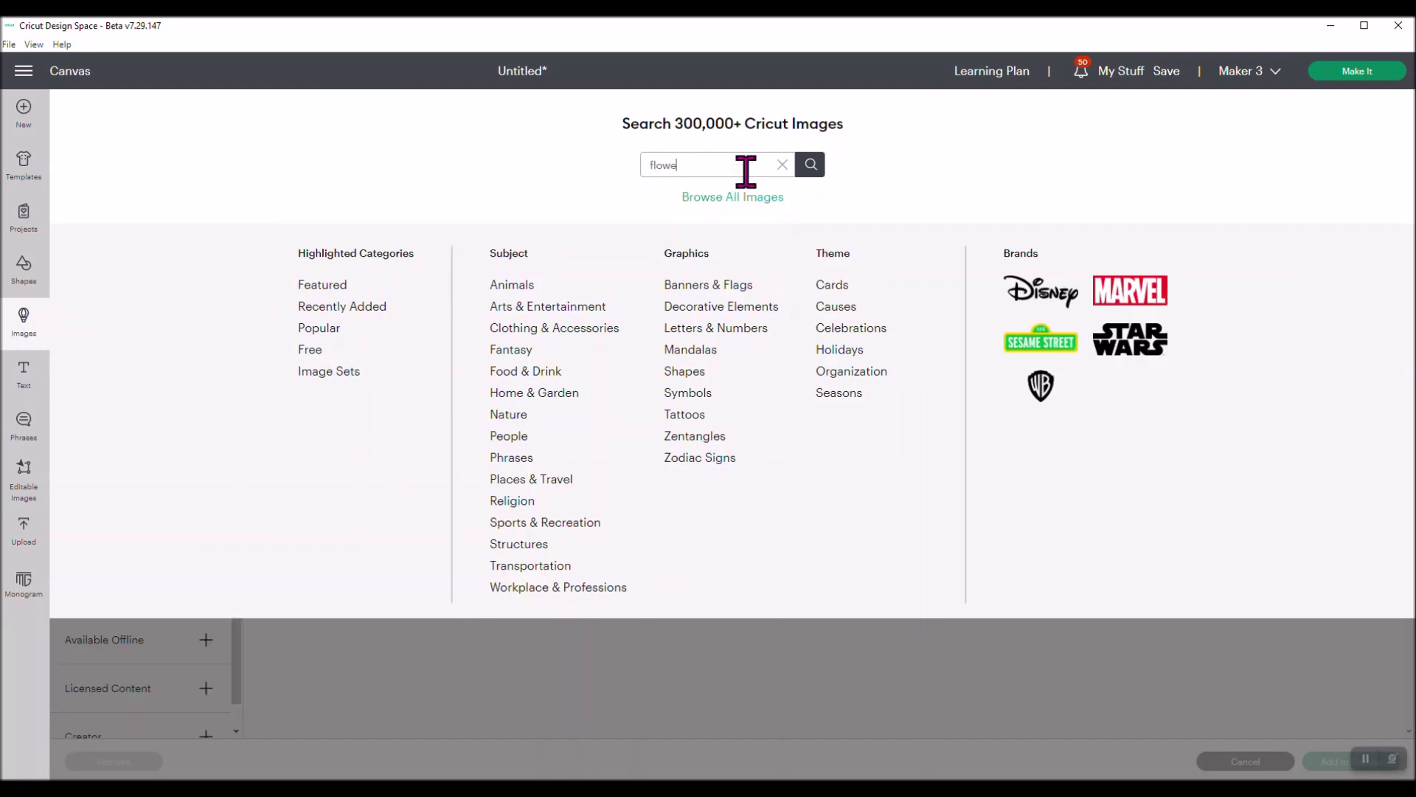
pyautogui.write('flowers')
pyautogui.press('Return')
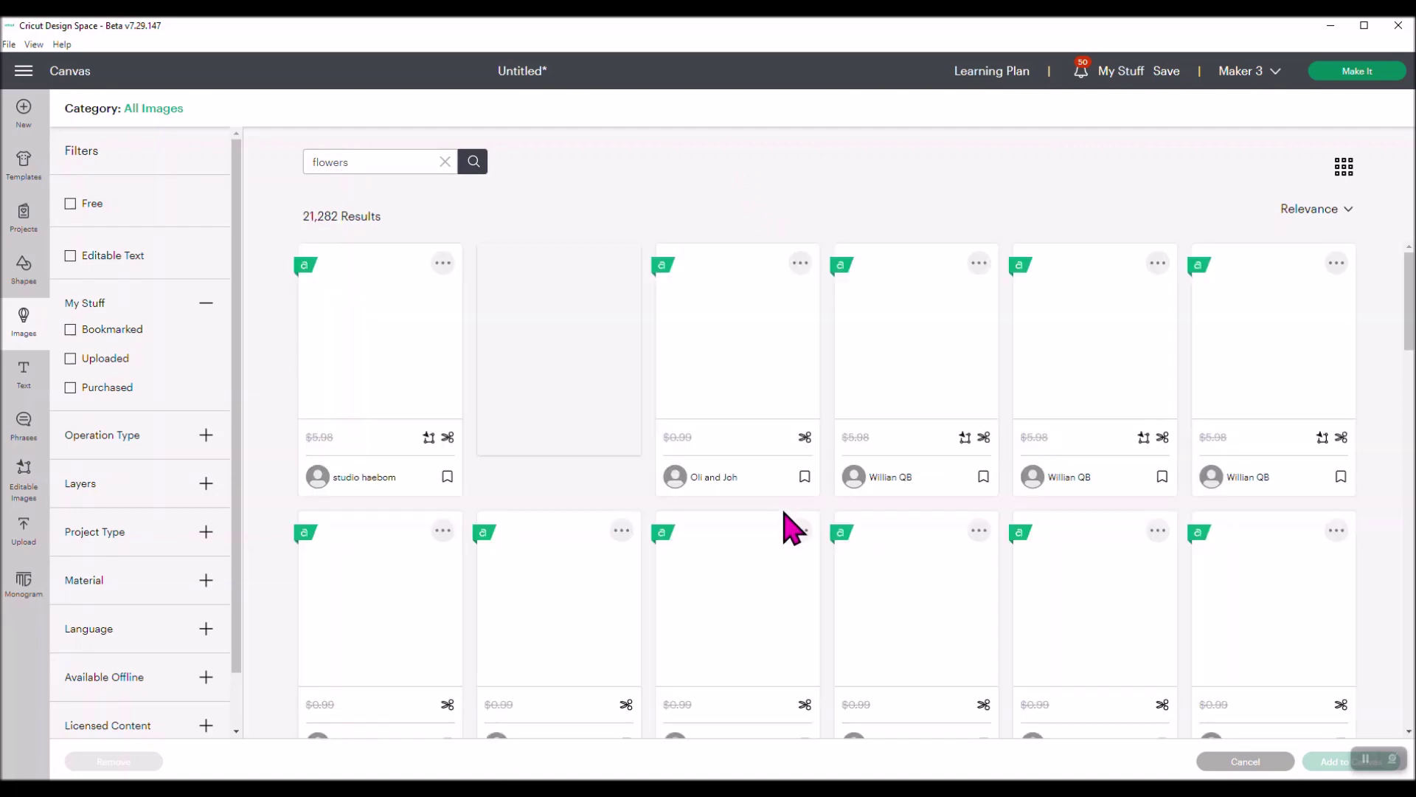
pyautogui.scroll(-4, 904, 499)
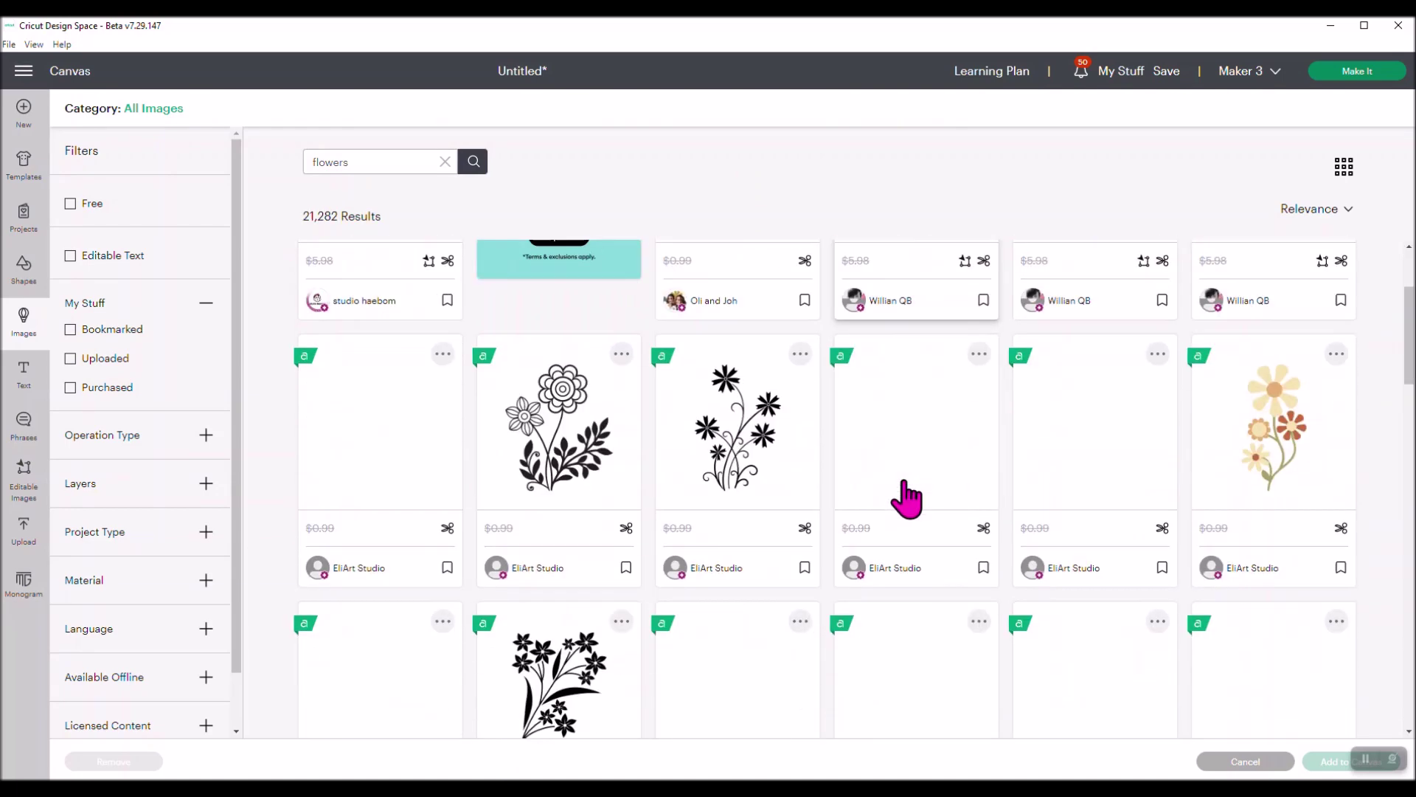
pyautogui.scroll(-4, 912, 499)
pyautogui.scroll(-3, 913, 499)
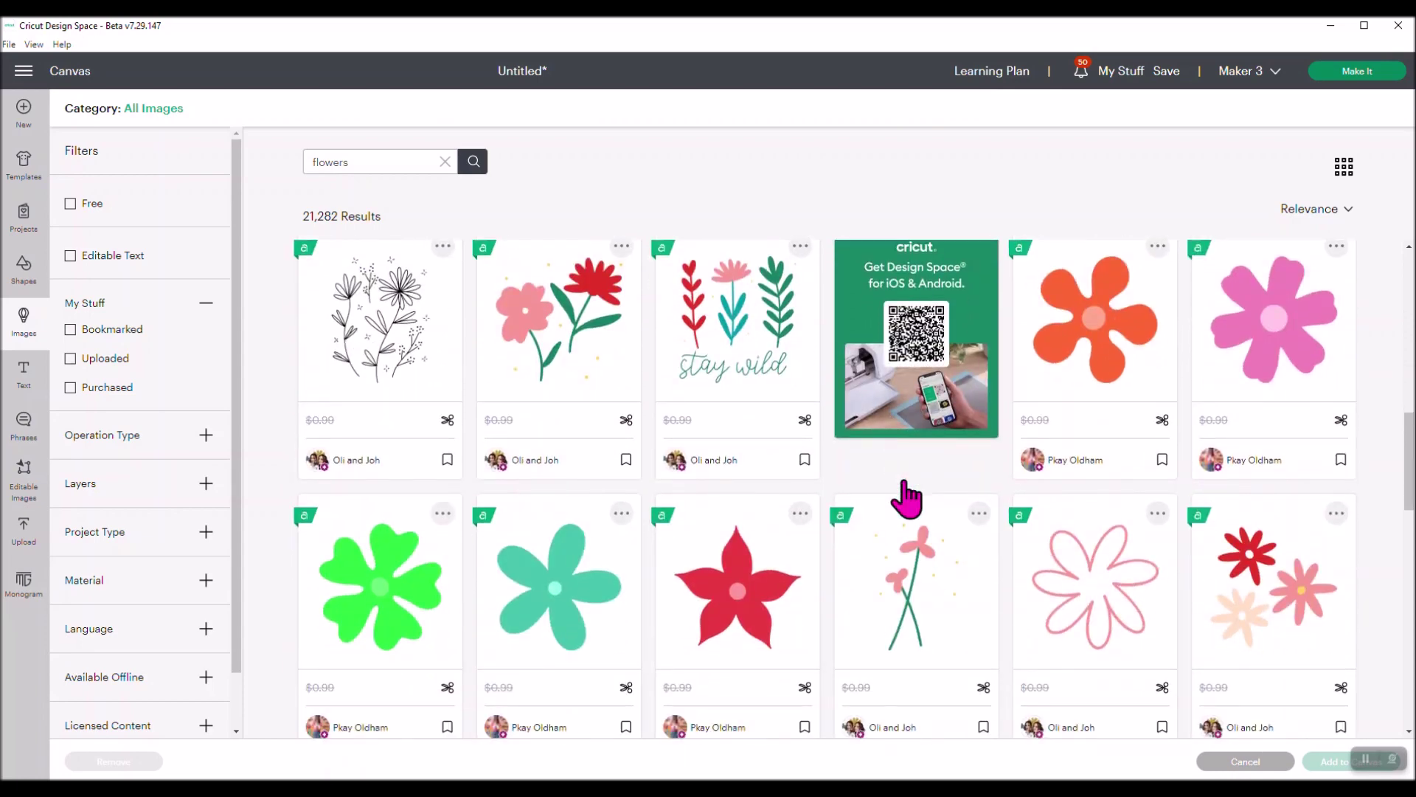
pyautogui.scroll(-8, 907, 500)
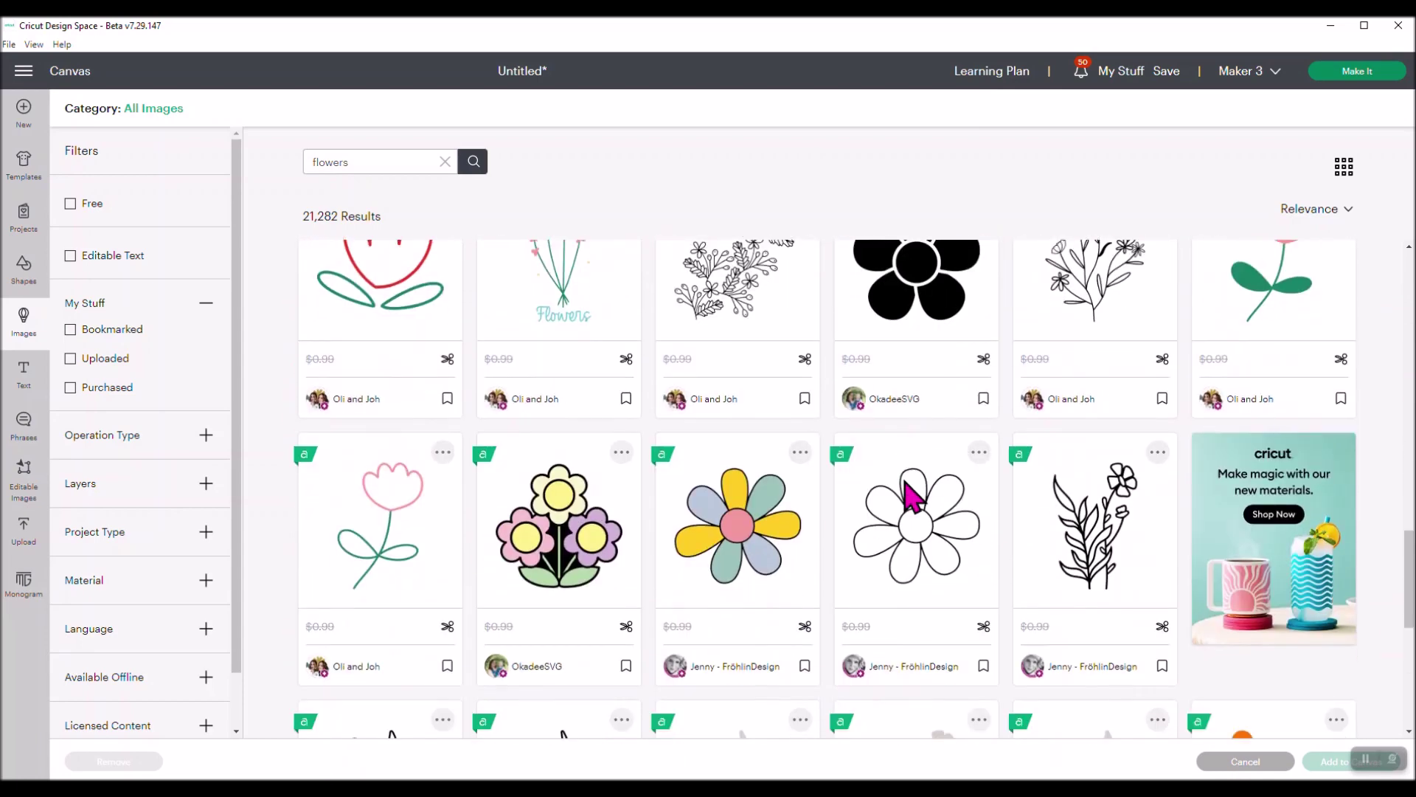
pyautogui.scroll(-1, 913, 493)
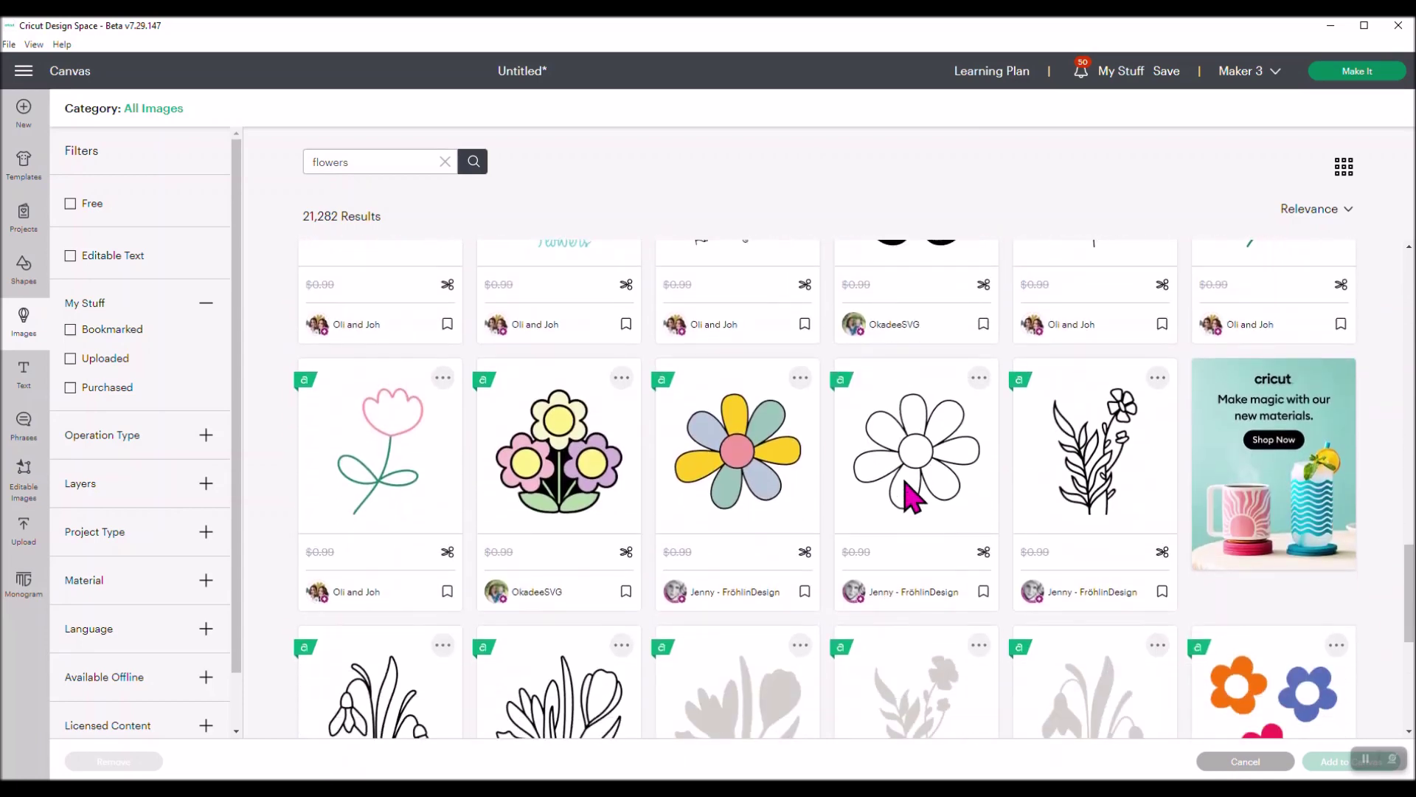
pyautogui.click(738, 485)
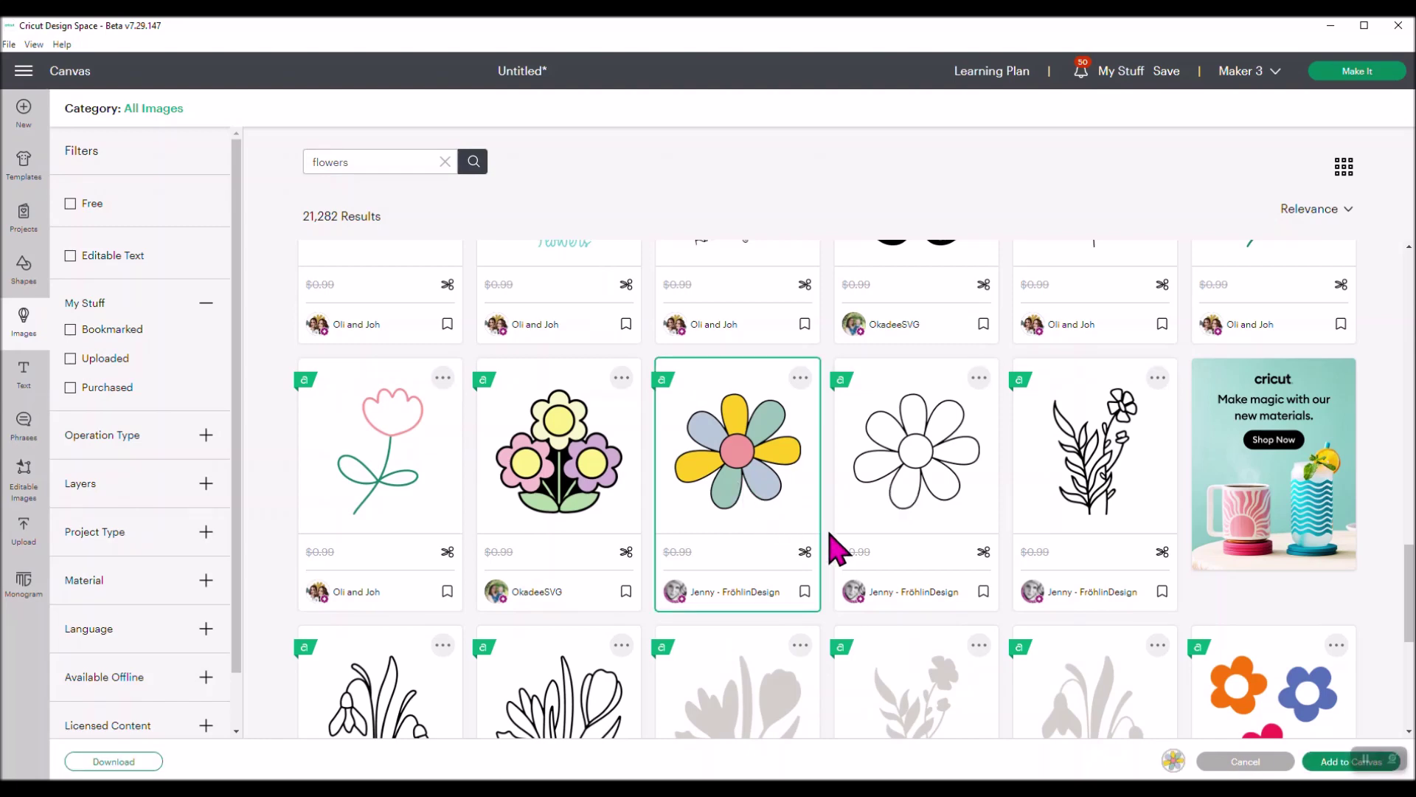
# Add the daisy to the canvas, shrink it to about 2 in, and place it between WELCOME and SPRING.
pyautogui.click(1347, 768)
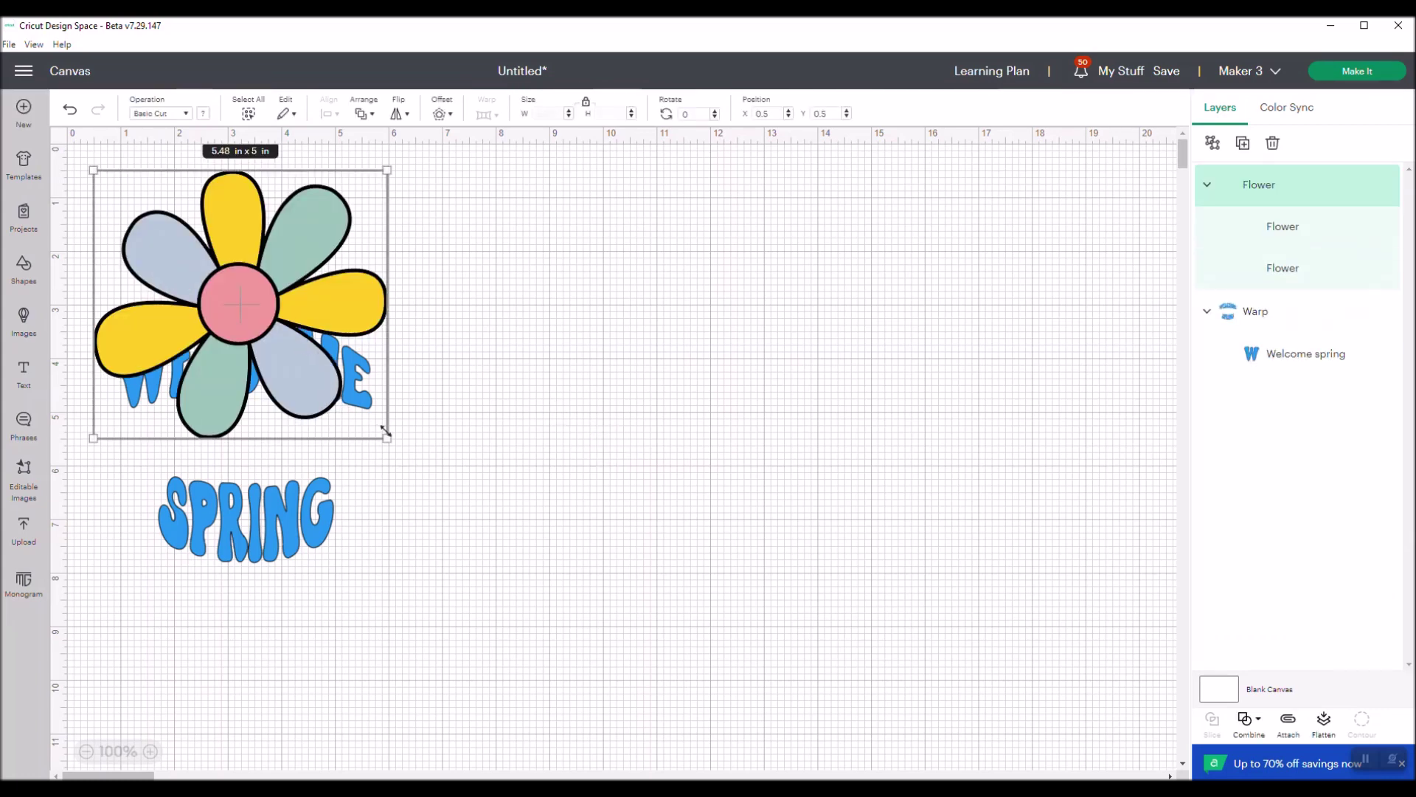
pyautogui.moveTo(385, 431); pyautogui.dragTo(247, 441)
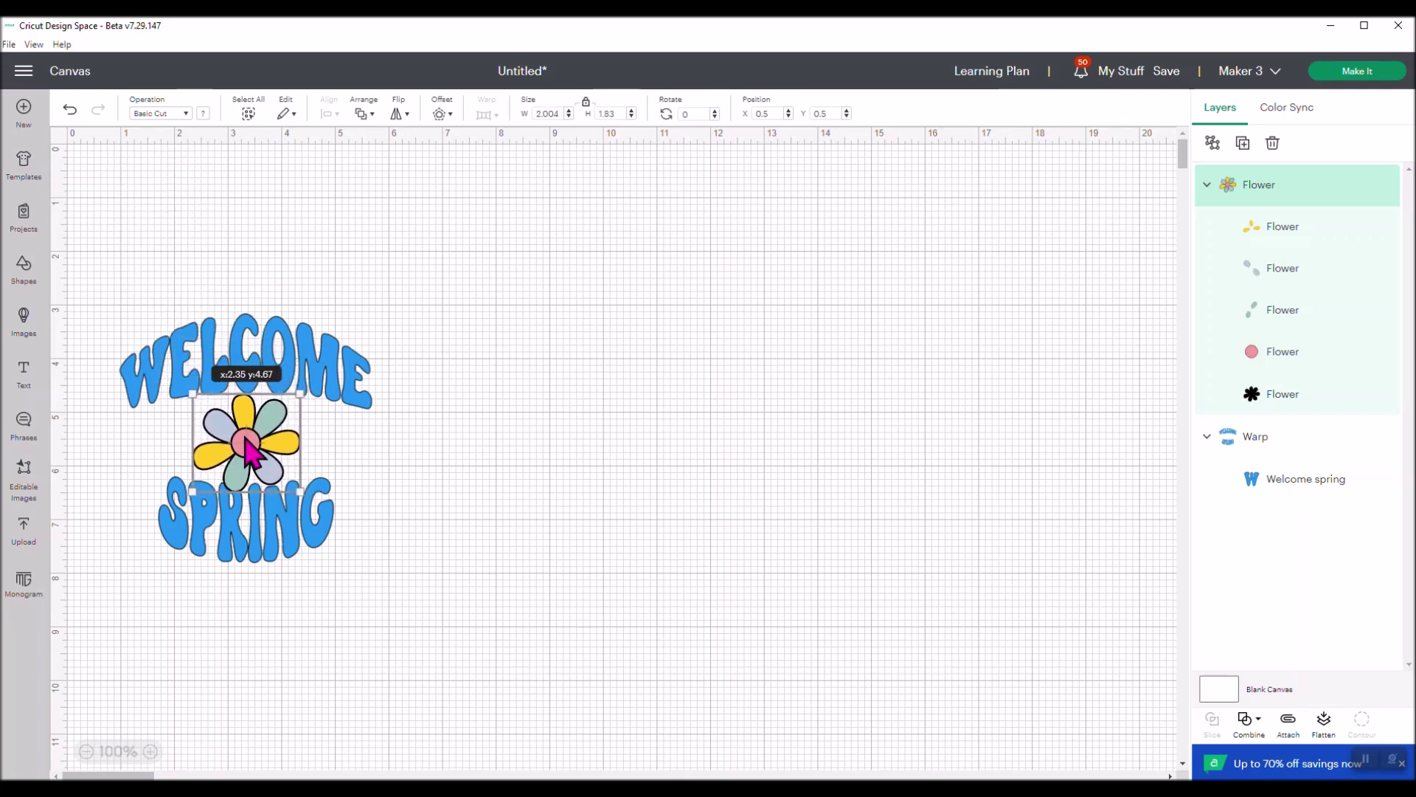
pyautogui.click(361, 382)
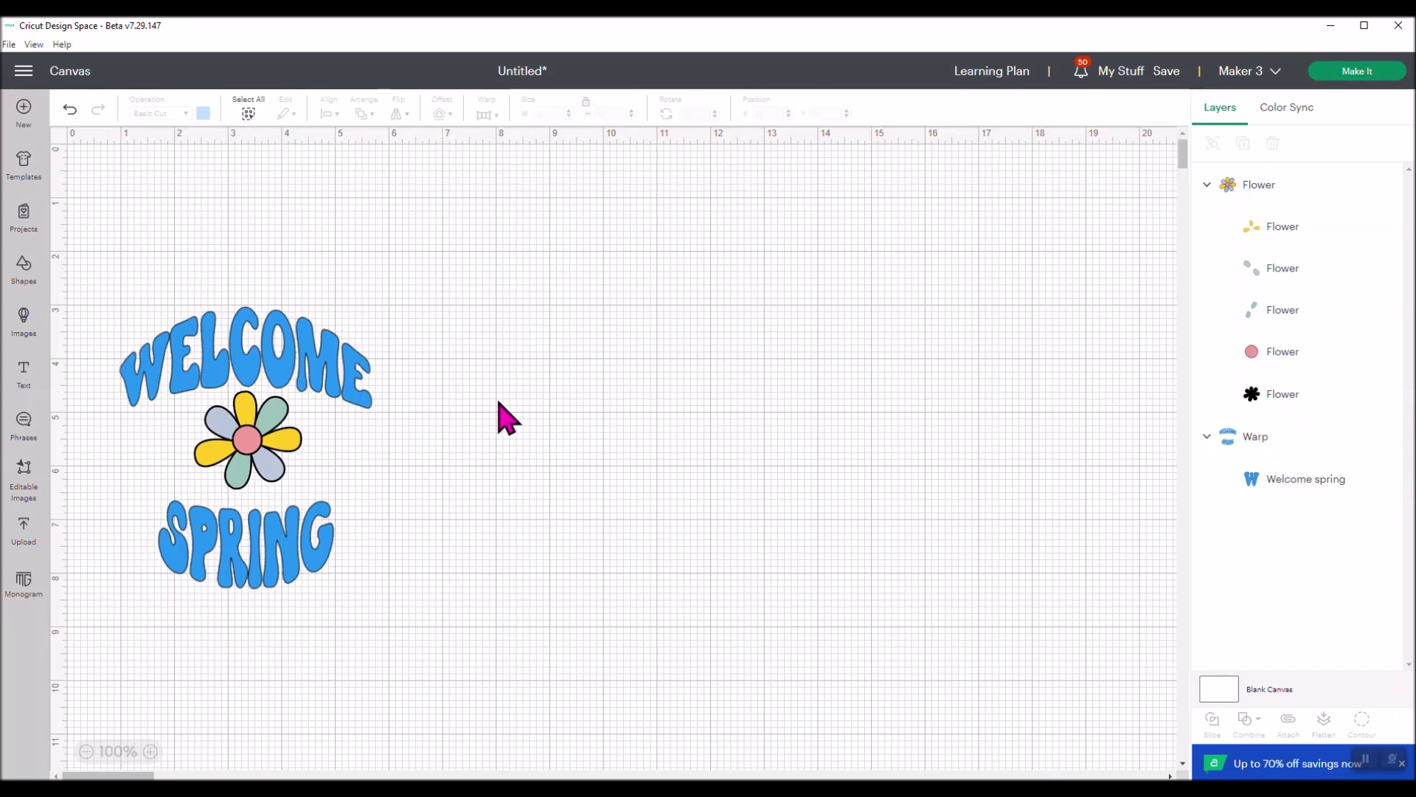
pyautogui.moveTo(268, 444); pyautogui.dragTo(264, 457)
pyautogui.click(457, 476)
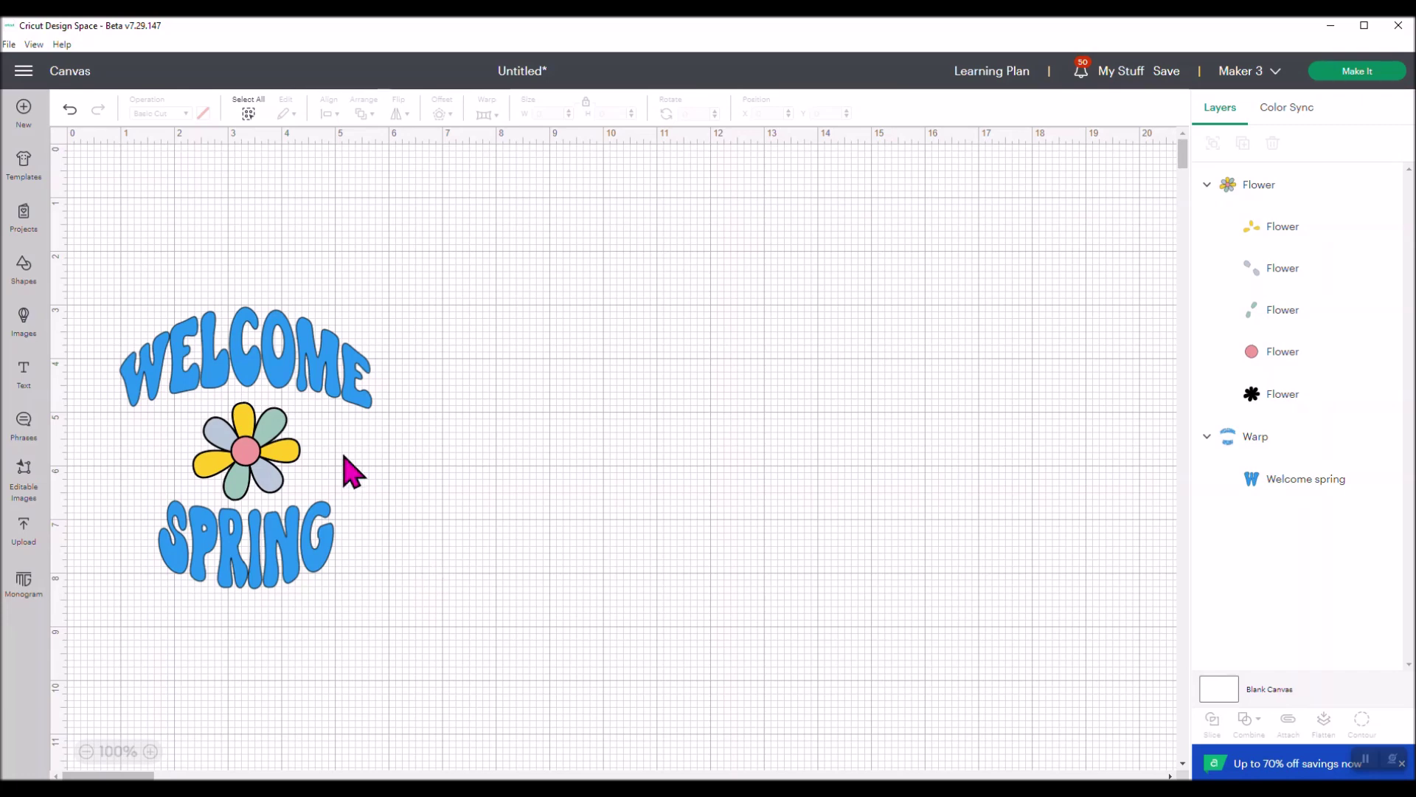
pyautogui.click(323, 375)
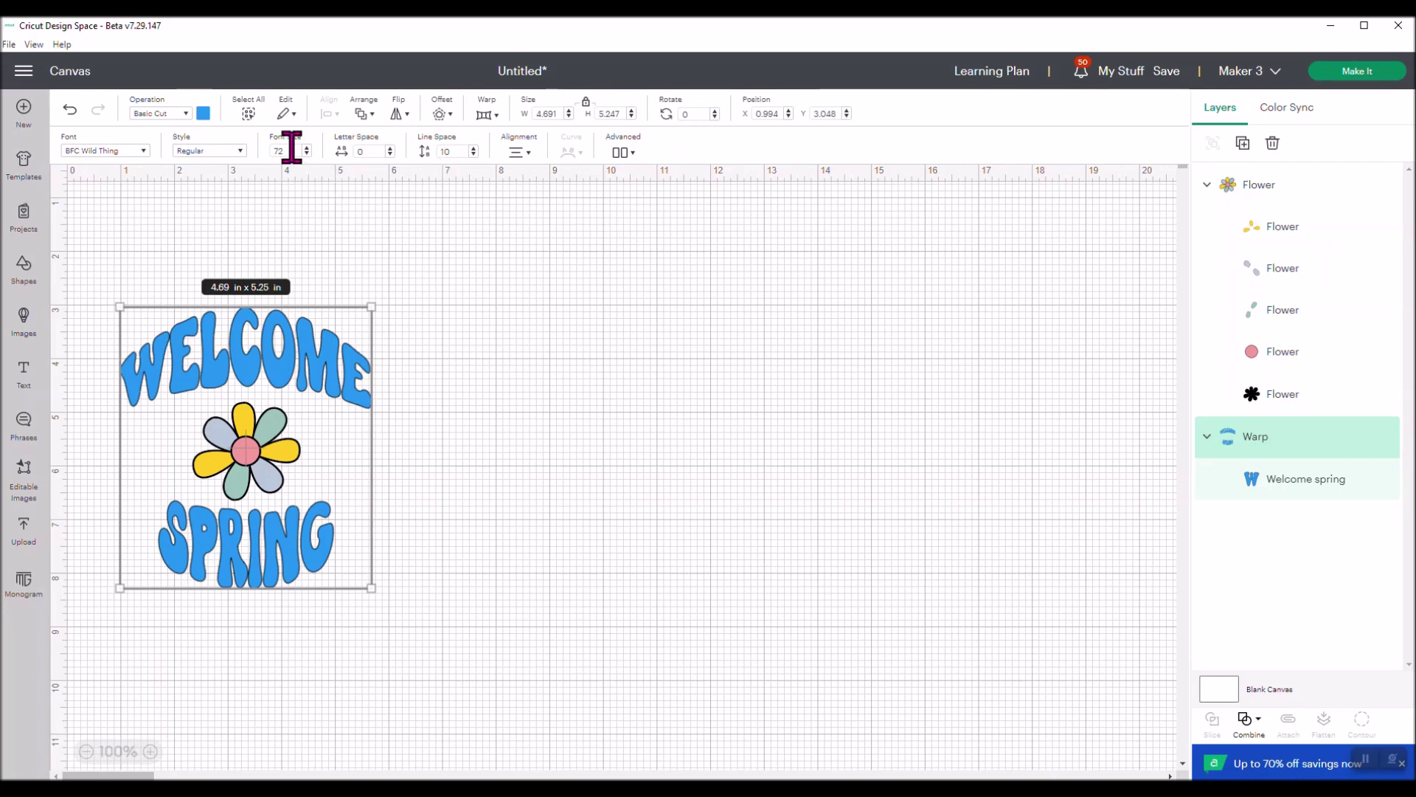
pyautogui.click(450, 334)
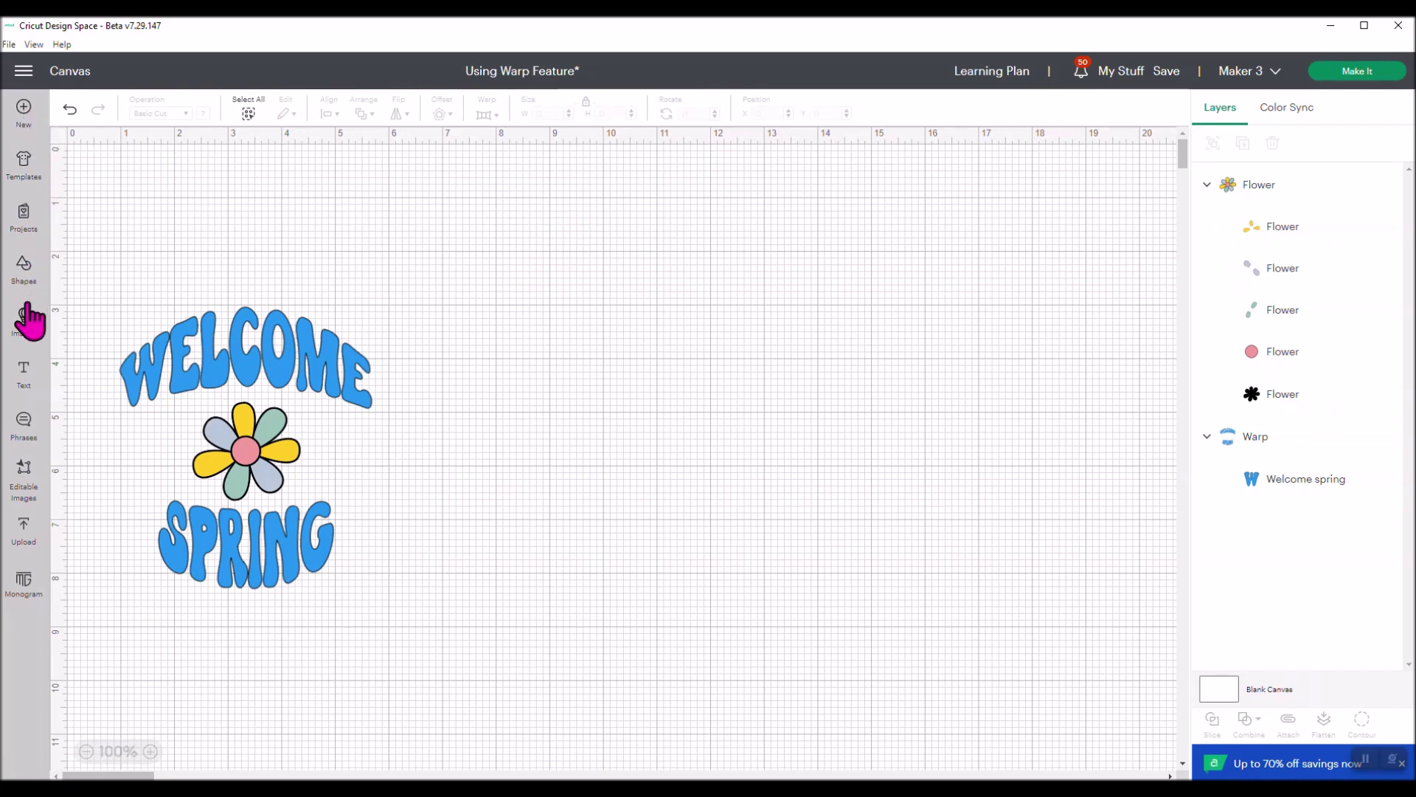
# Add a circle shape beside the design and enlarge it.
pyautogui.click(22, 272)
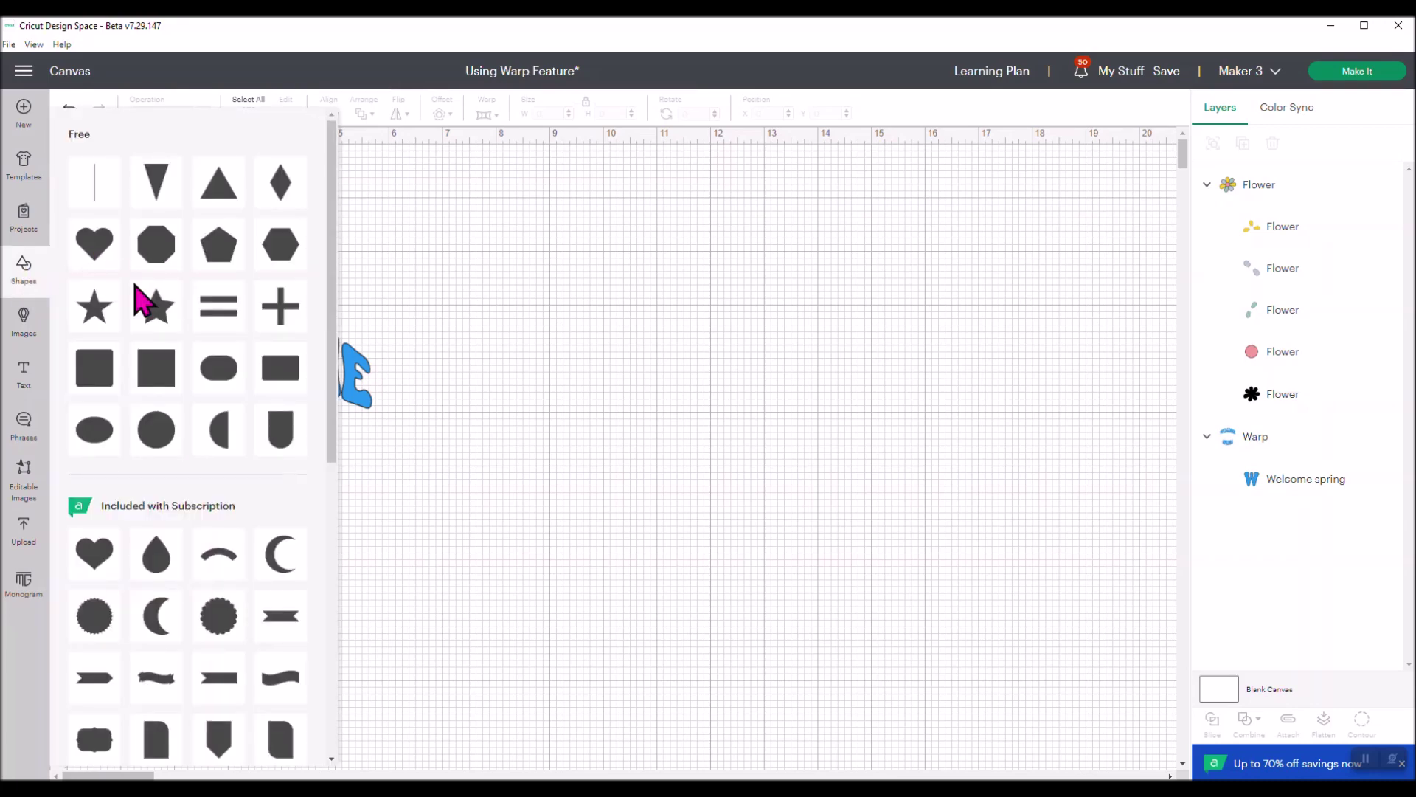
pyautogui.click(157, 434)
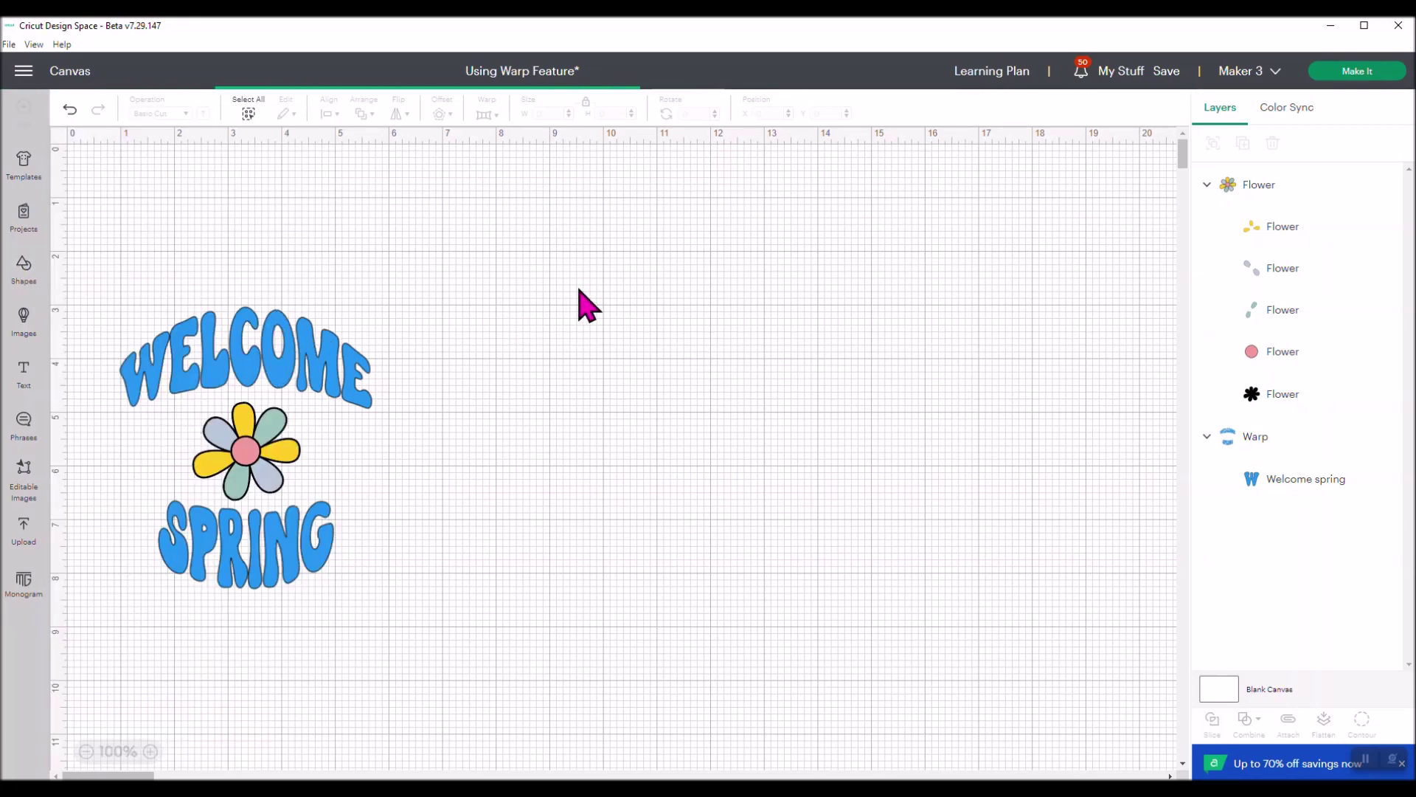
pyautogui.moveTo(143, 221); pyautogui.dragTo(562, 351)
pyautogui.moveTo(604, 405); pyautogui.dragTo(724, 541)
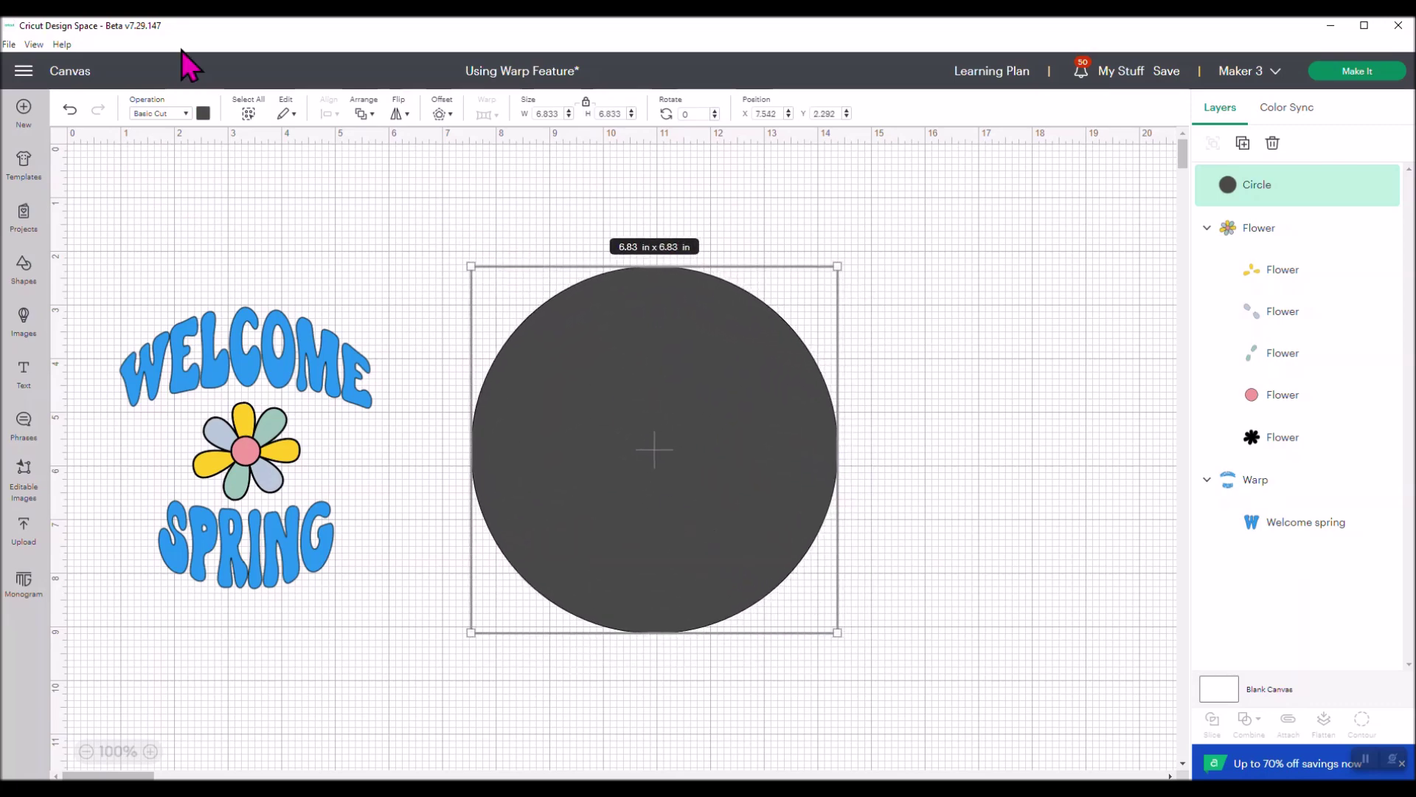
# Make the circle white and move the WELCOME SPRING design slightly lower.
pyautogui.click(203, 112)
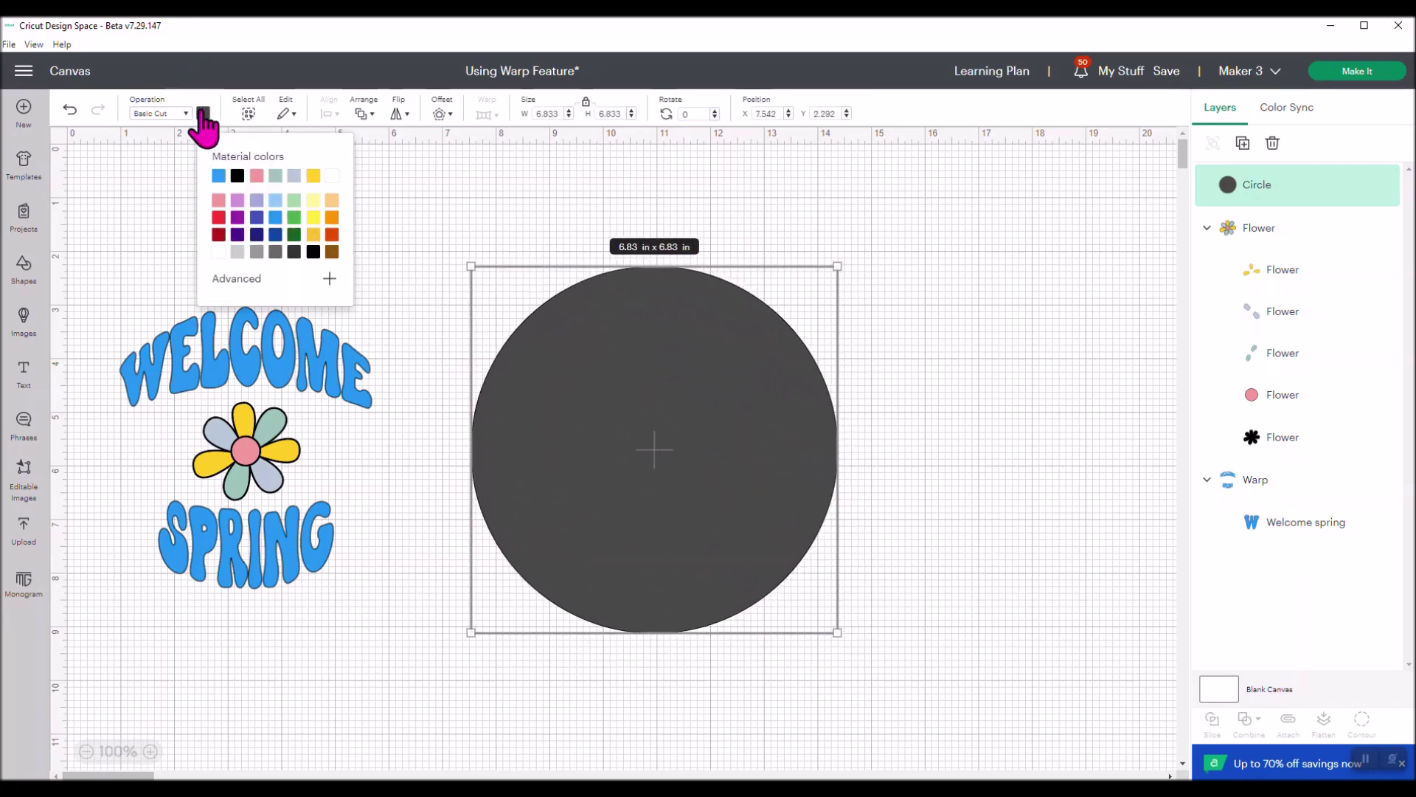
pyautogui.click(219, 253)
pyautogui.click(981, 457)
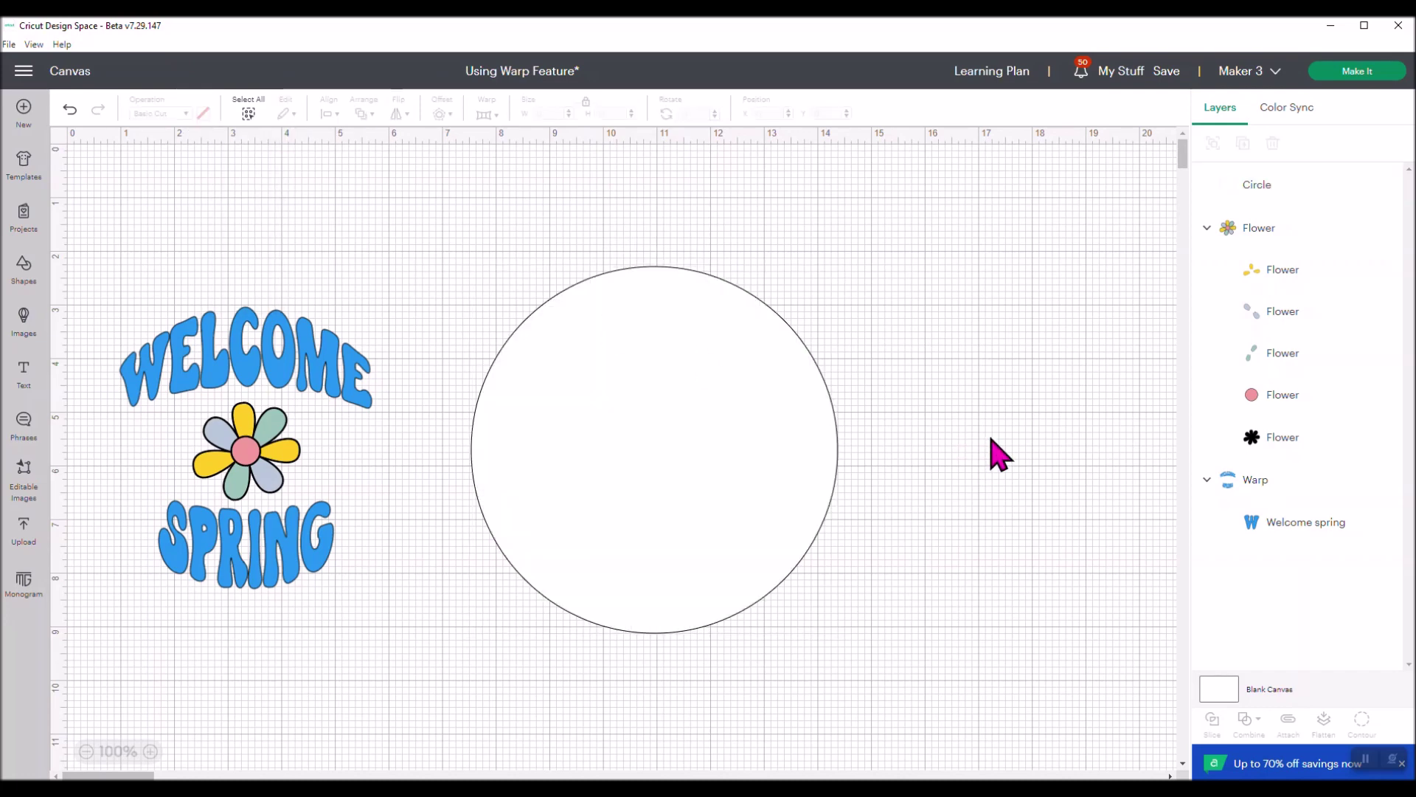
pyautogui.moveTo(214, 369); pyautogui.dragTo(220, 379)
pyautogui.click(338, 456)
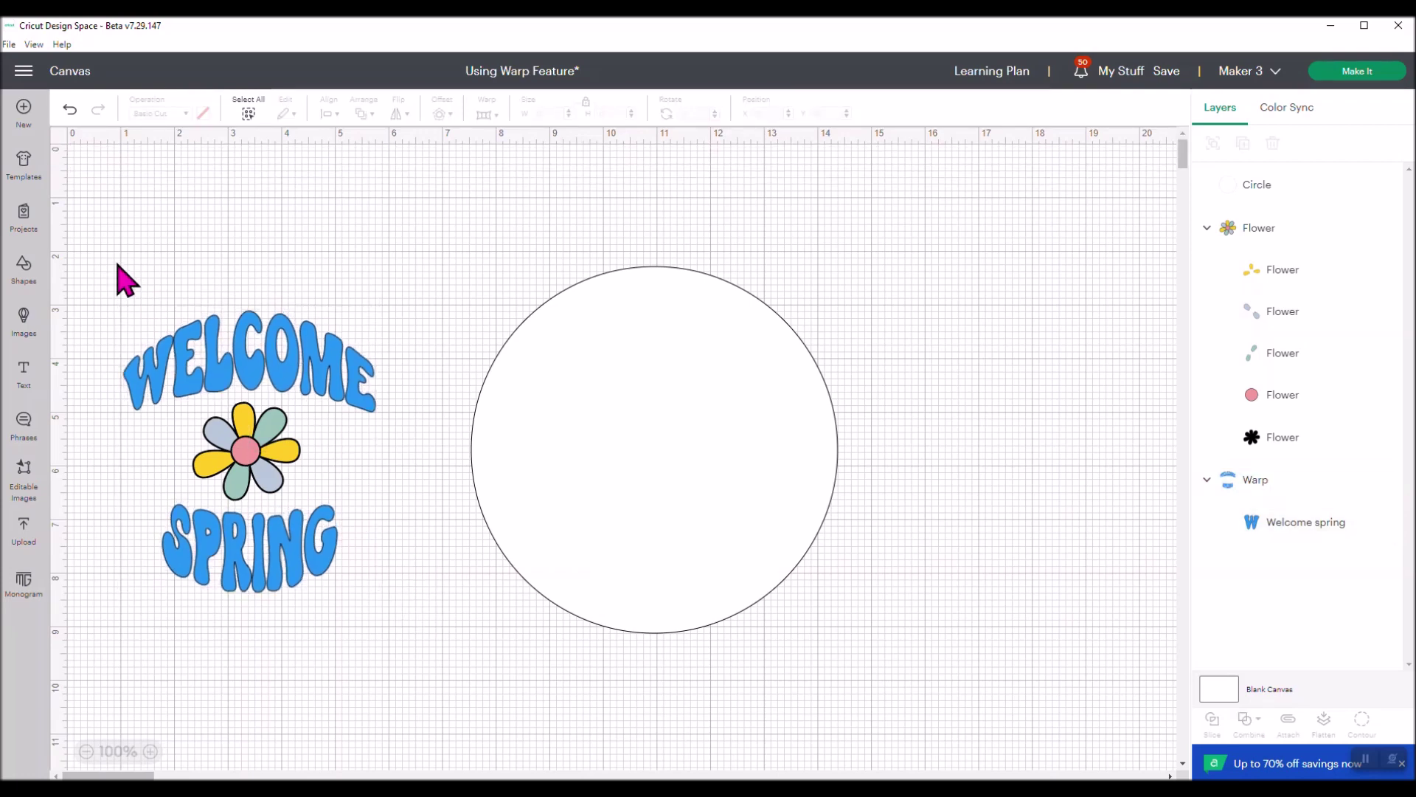
# Group the warped text and flower, then enlarge and centre the group on the white circle.
pyautogui.moveTo(116, 264); pyautogui.dragTo(372, 606)
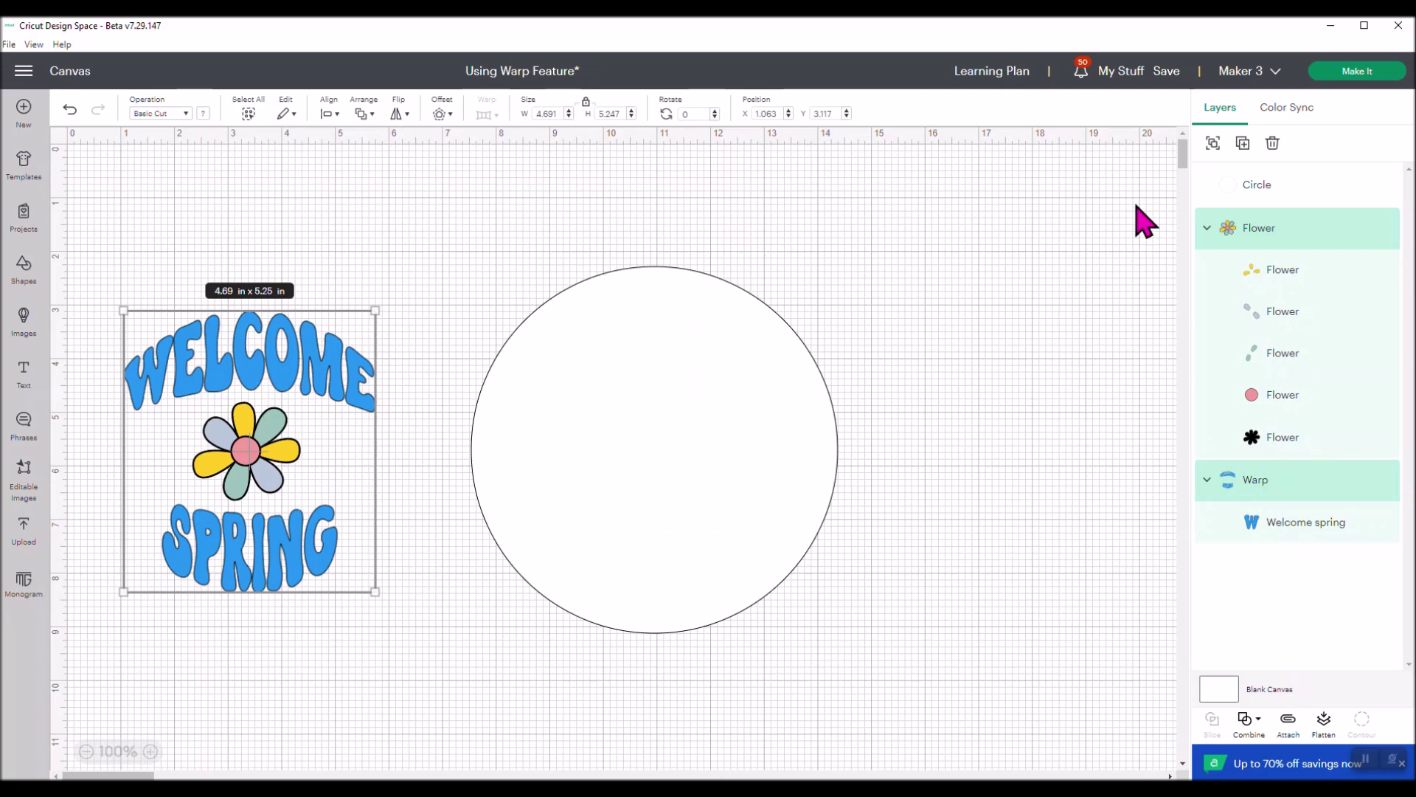
pyautogui.click(1213, 143)
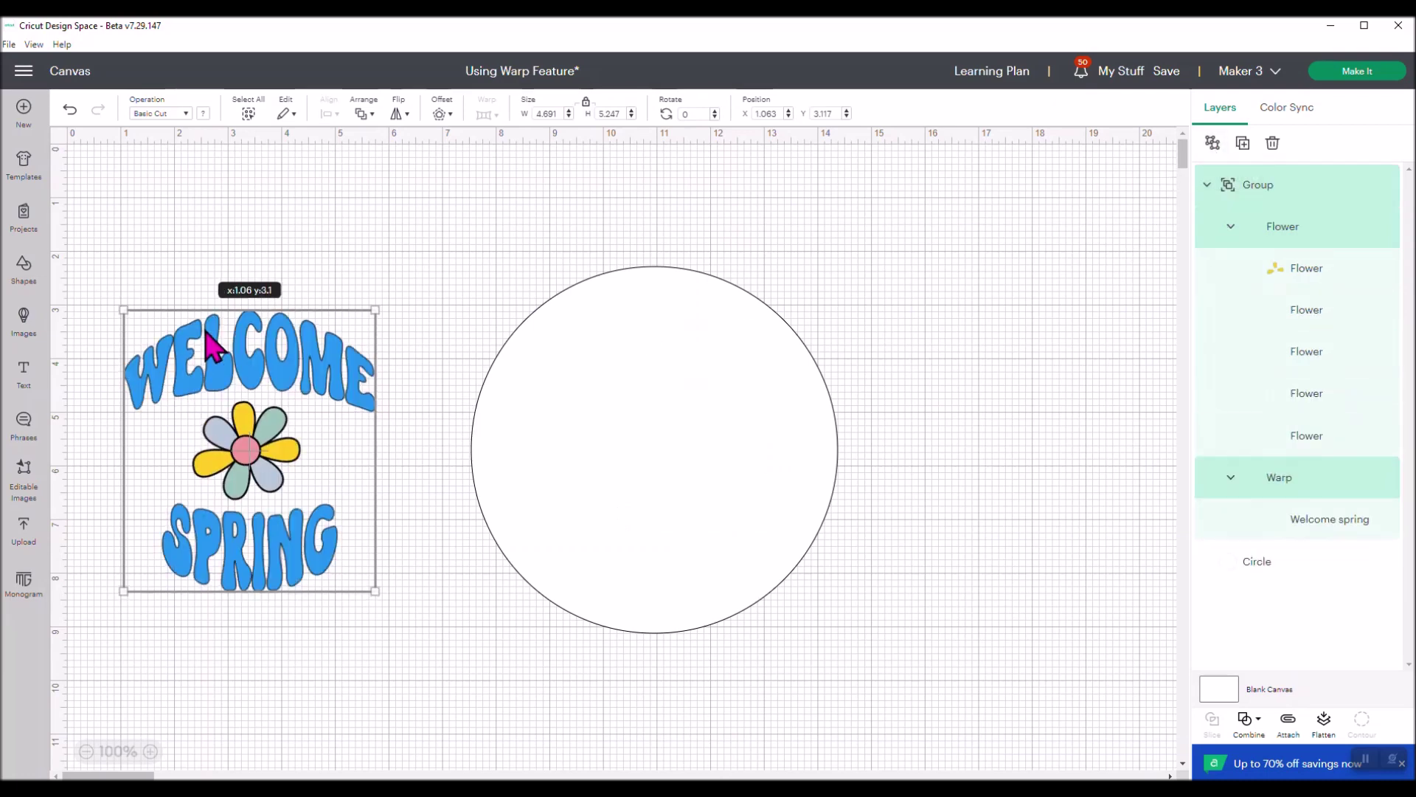
pyautogui.moveTo(208, 336); pyautogui.dragTo(614, 332)
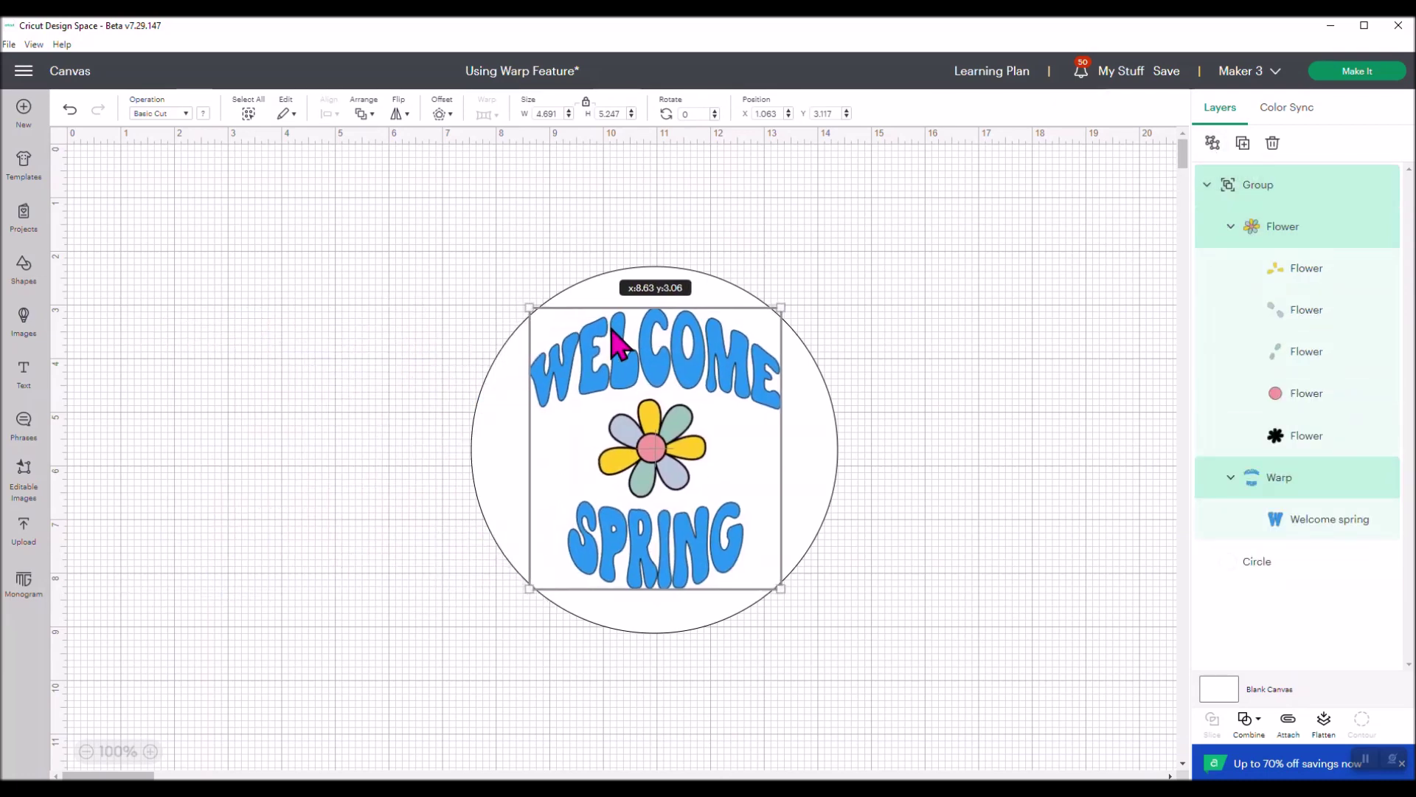
pyautogui.moveTo(780, 590); pyautogui.dragTo(790, 601)
pyautogui.moveTo(711, 563)
pyautogui.mouseDown()
pyautogui.moveTo(697, 565)
pyautogui.moveTo(721, 563)
pyautogui.mouseUp()
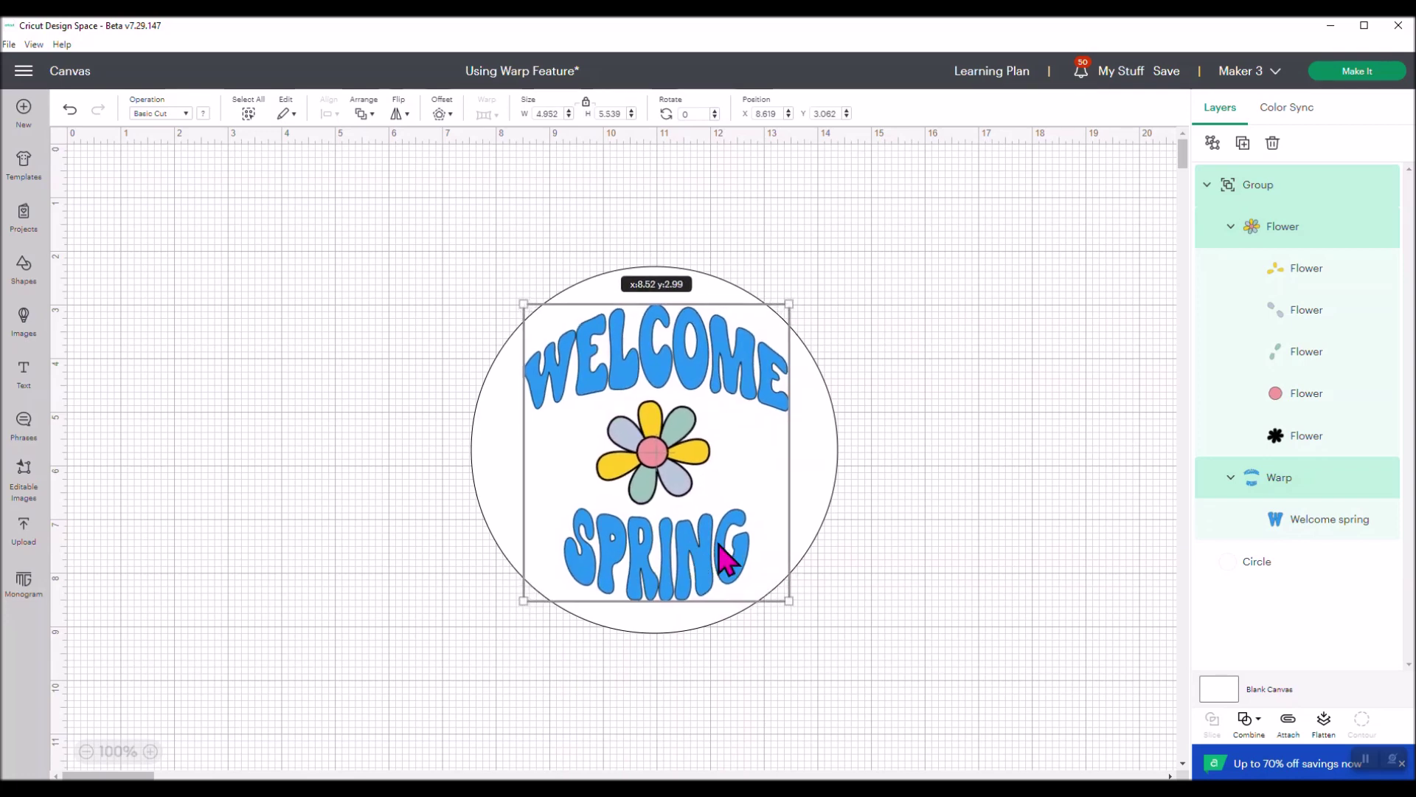
# Flatten the group and circle into a single Print Then Cut layer.
pyautogui.click(874, 542)
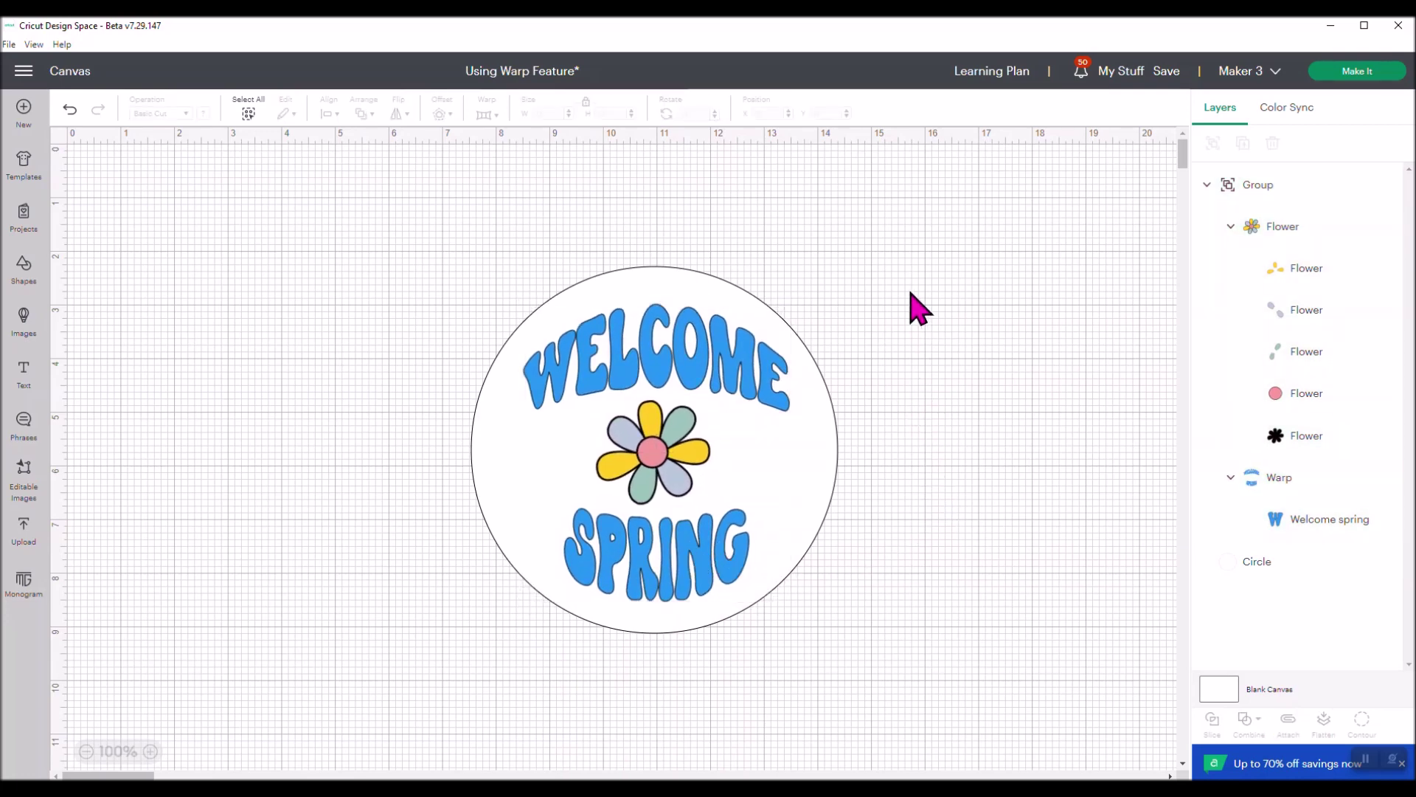
pyautogui.moveTo(422, 240); pyautogui.dragTo(930, 672)
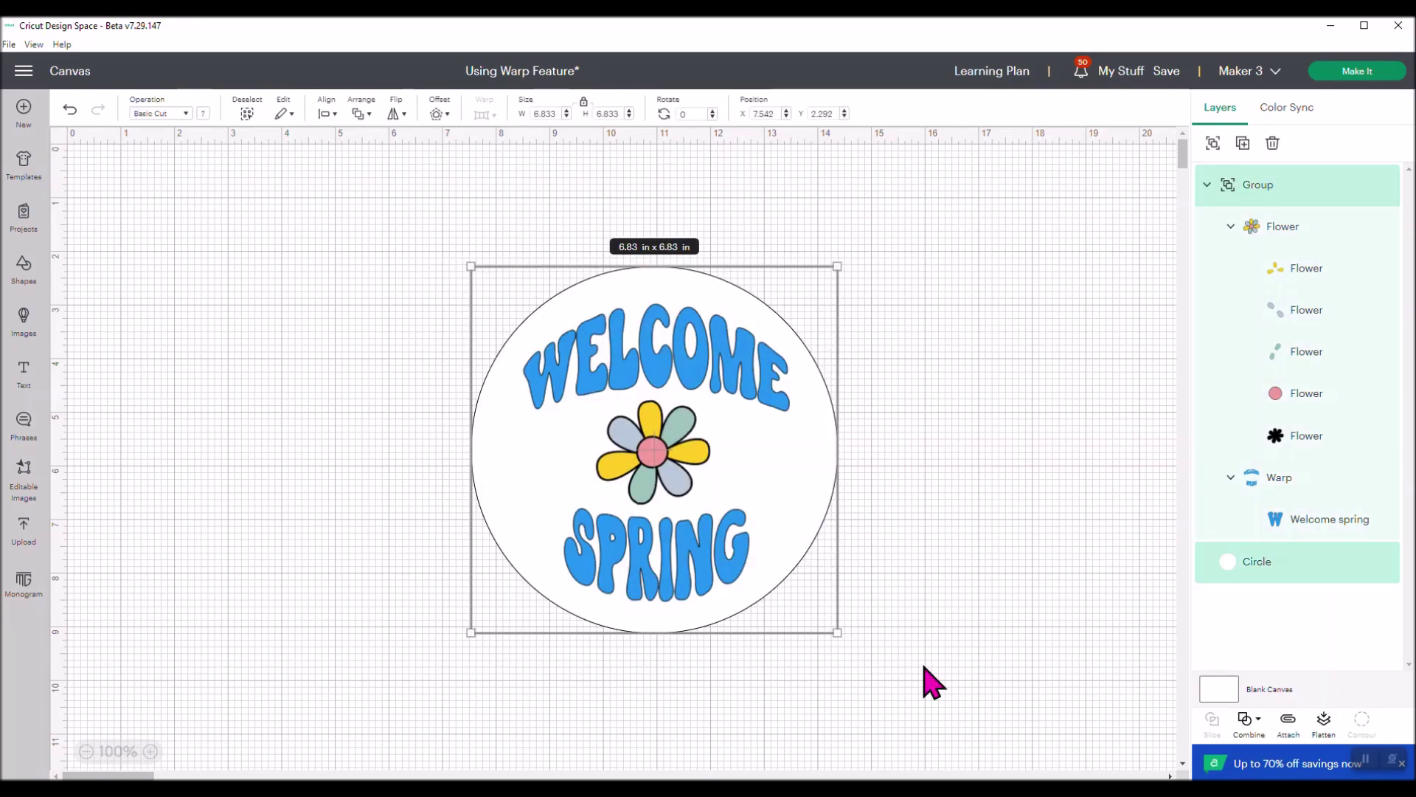
pyautogui.click(1324, 739)
# Move the flattened sticker up-left, shrink it to 4.93 × 4.93 in, then unflatten it.
pyautogui.click(854, 509)
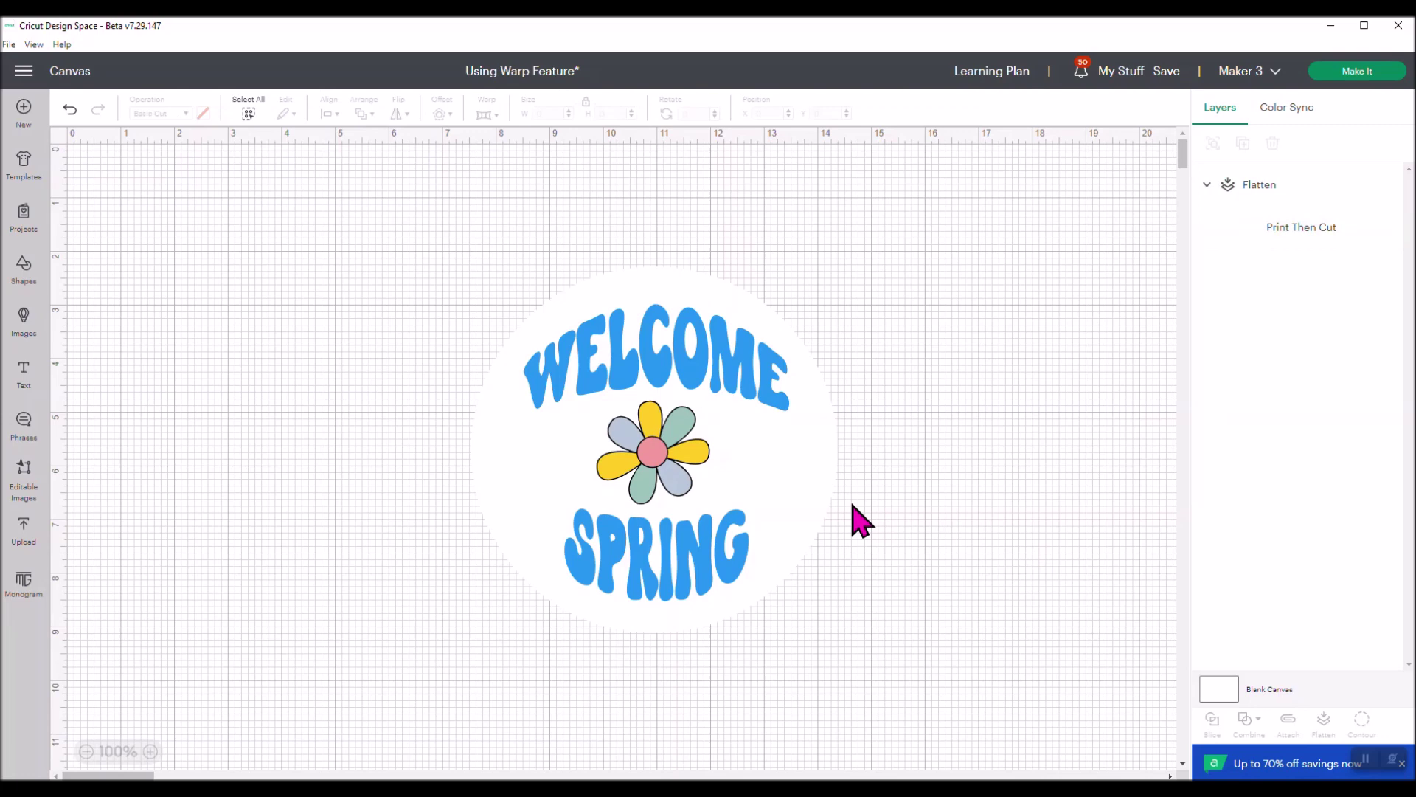
pyautogui.moveTo(683, 558); pyautogui.dragTo(360, 530)
pyautogui.click(686, 575)
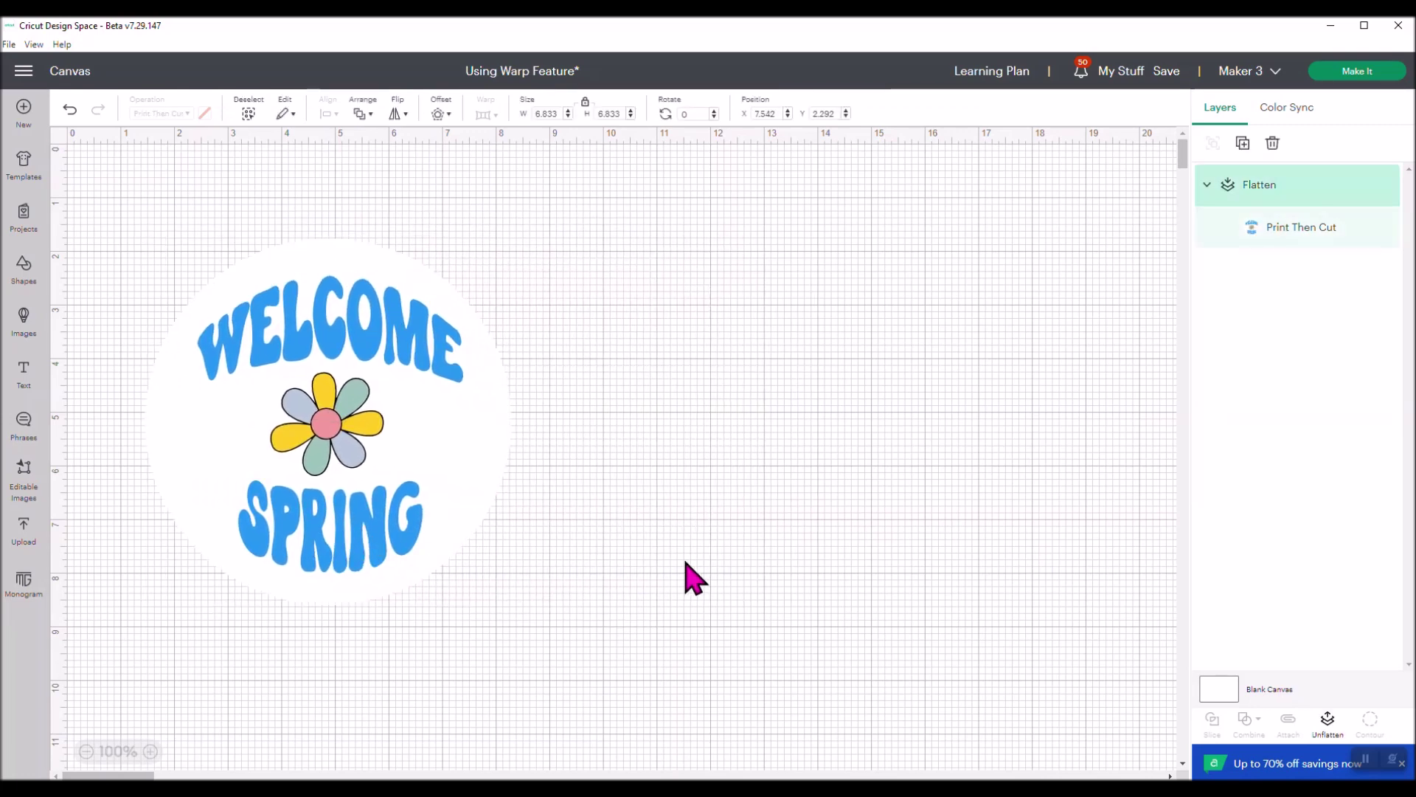
pyautogui.click(420, 569)
pyautogui.moveTo(512, 605); pyautogui.dragTo(410, 506)
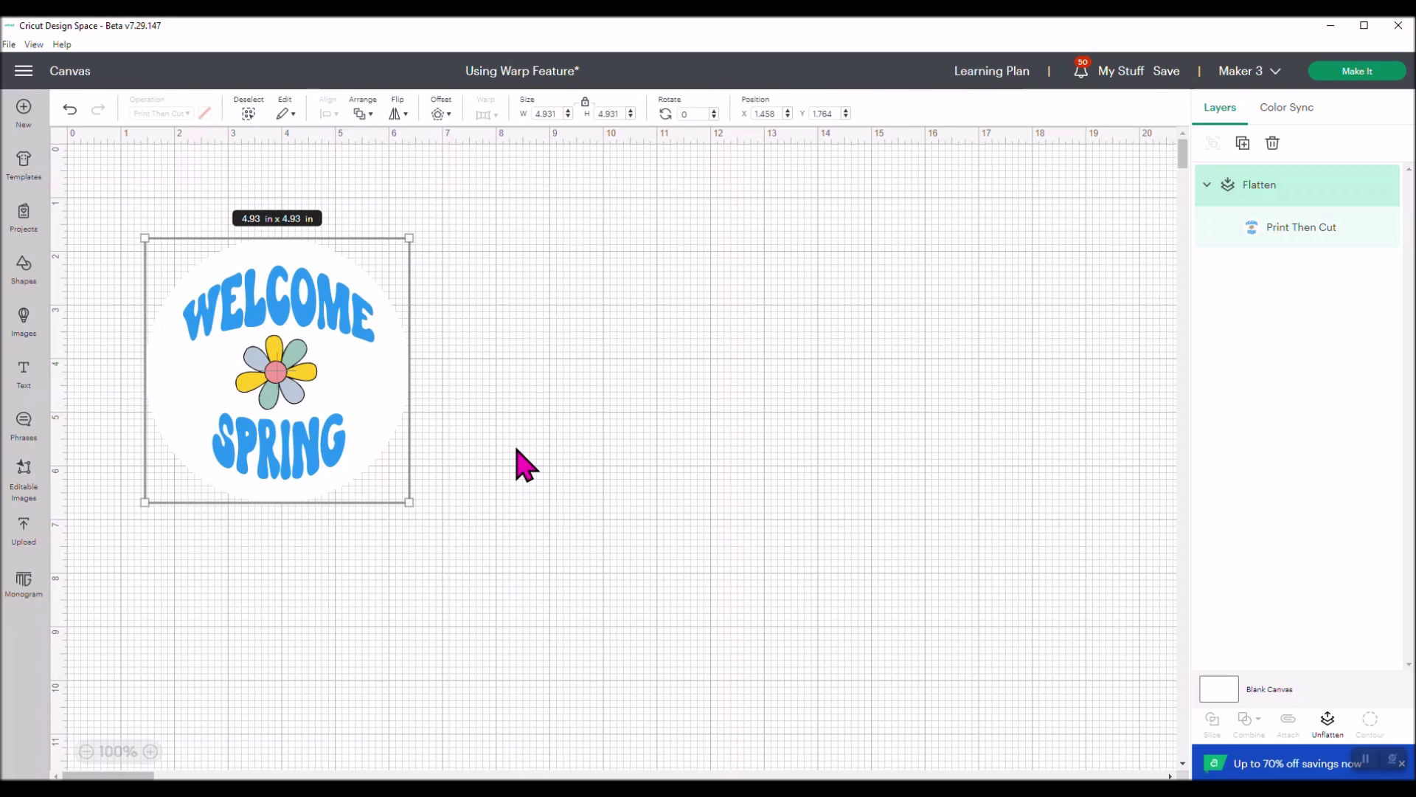
pyautogui.click(1329, 723)
# Drag the text and flower group off the circle to the right.
pyautogui.moveTo(325, 465); pyautogui.dragTo(683, 457)
pyautogui.click(721, 451)
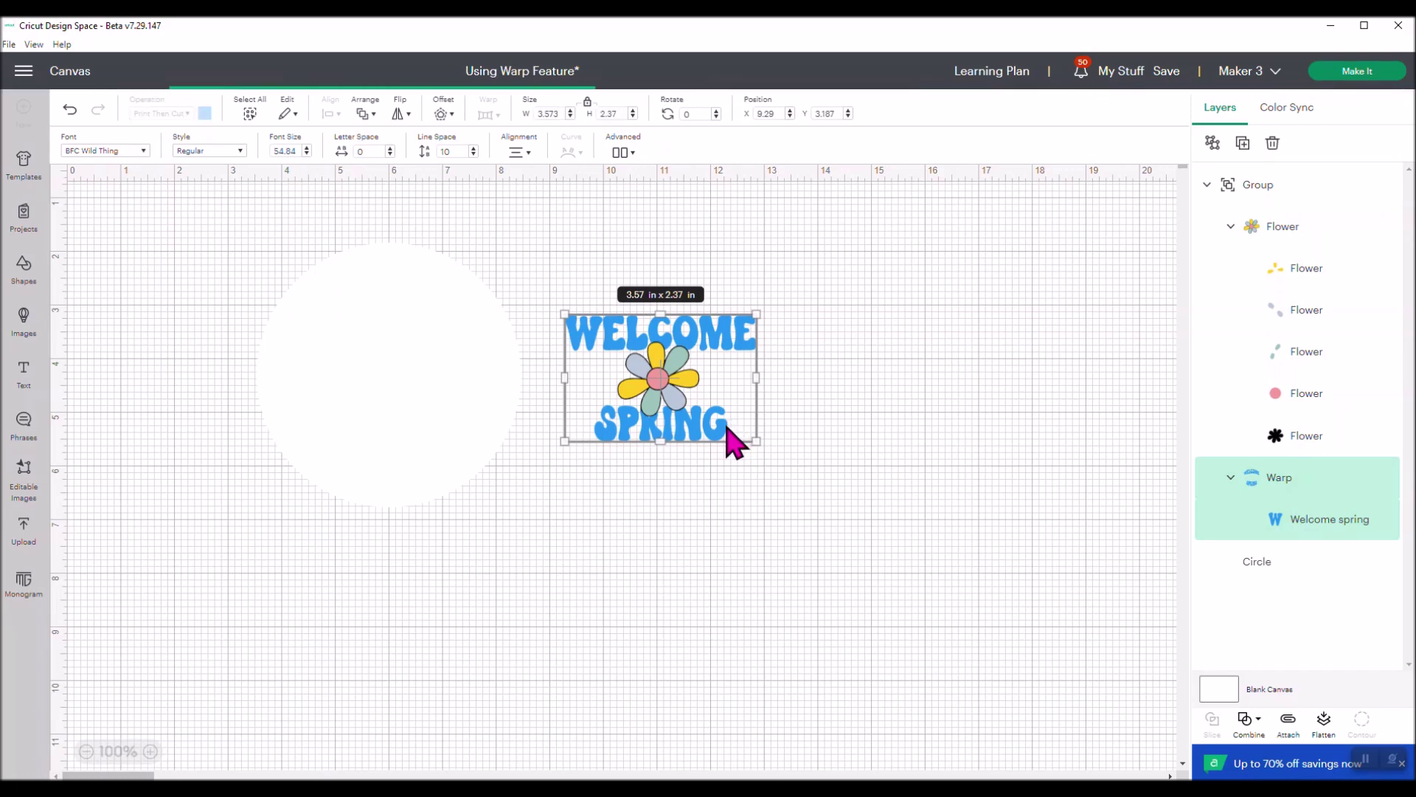
pyautogui.click(724, 434)
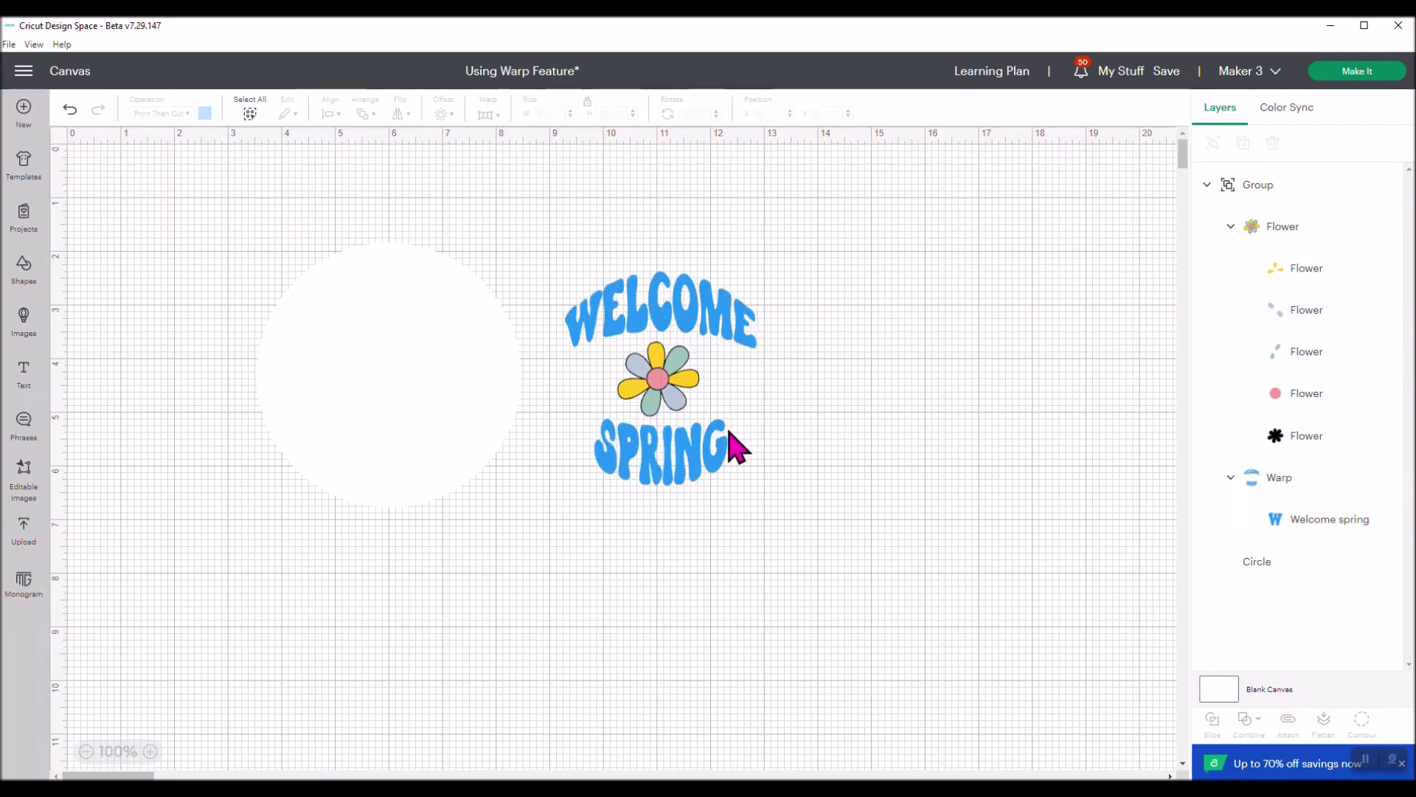
# Replace SPRING with a first name in the warped text, then select the text and flower group.
pyautogui.doubleClick(721, 441)
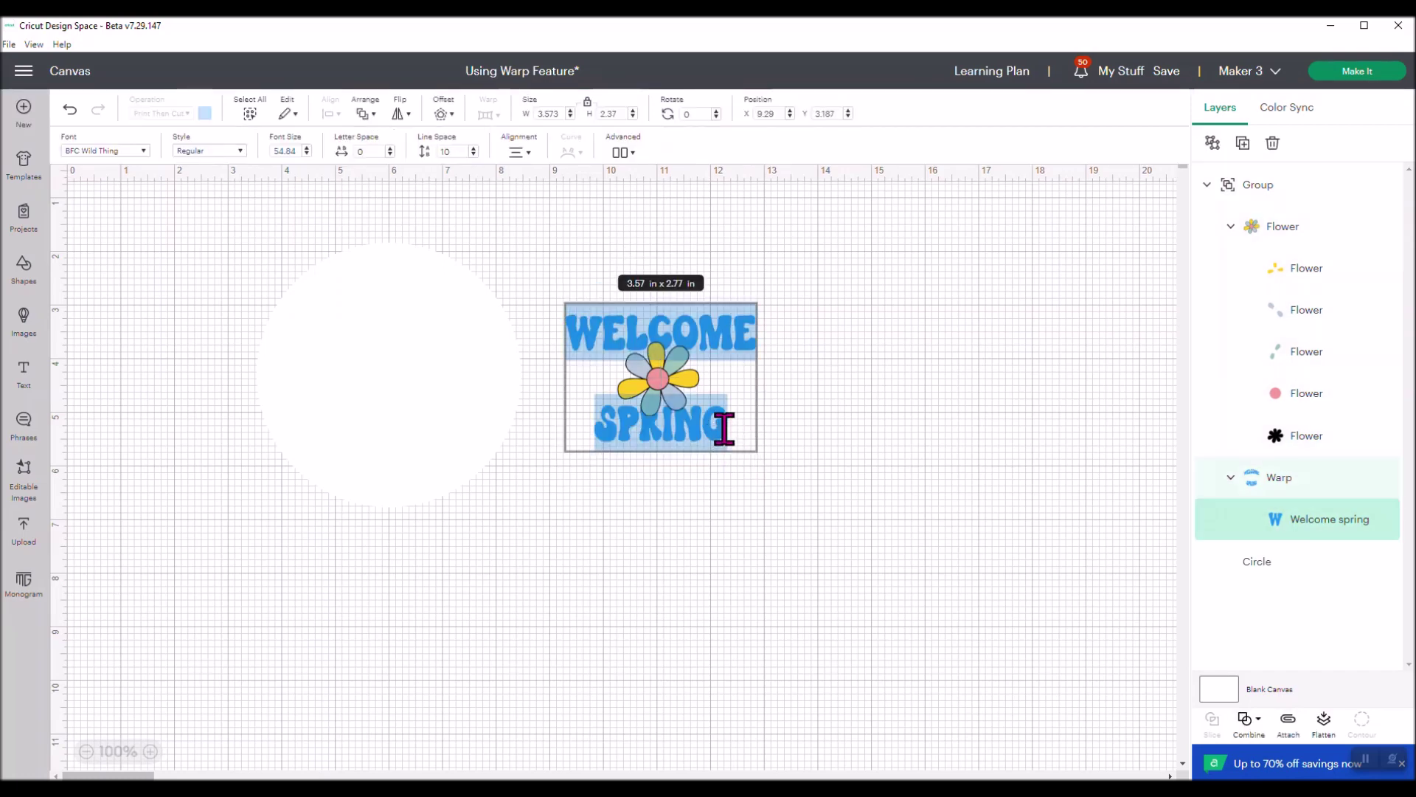
pyautogui.moveTo(724, 428); pyautogui.dragTo(605, 425)
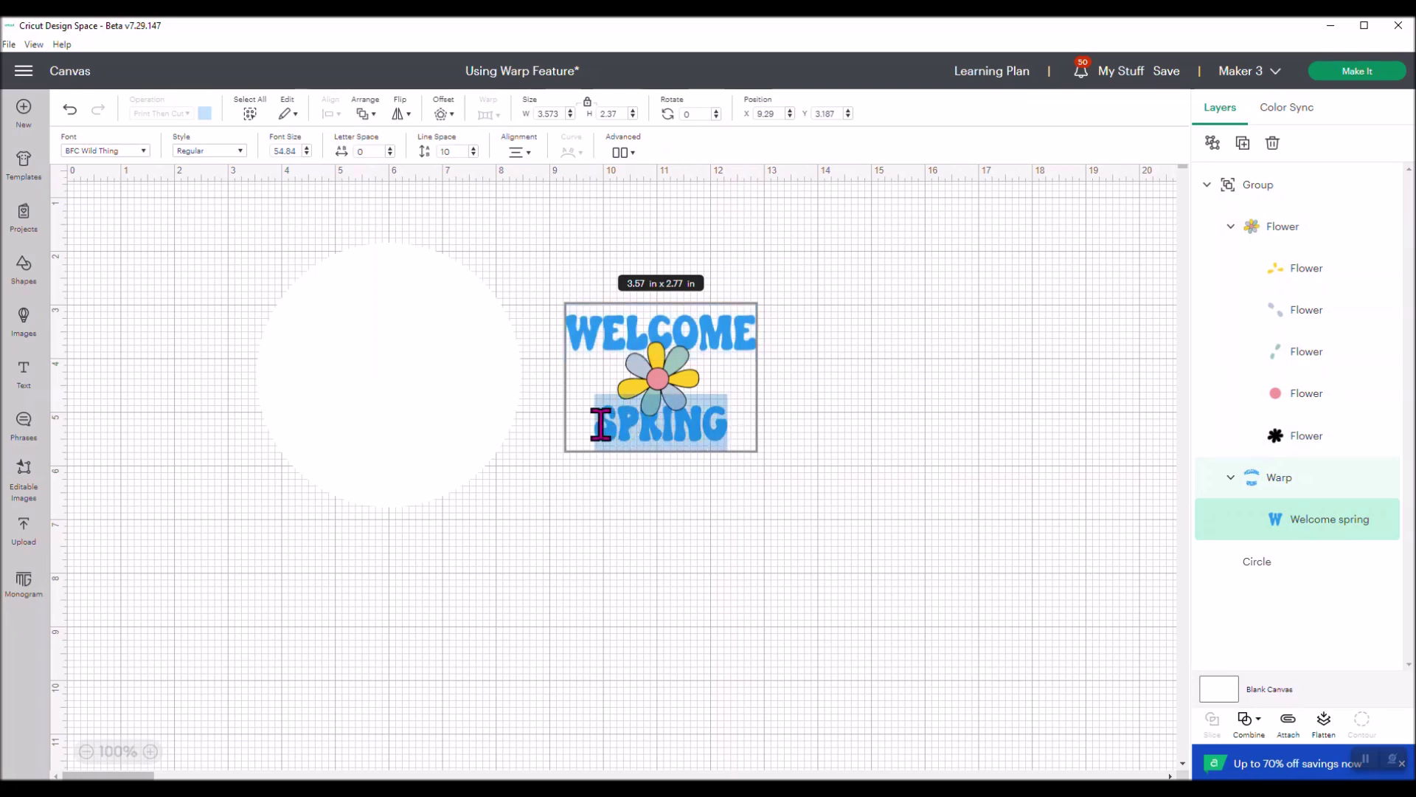
pyautogui.write('Debbie')
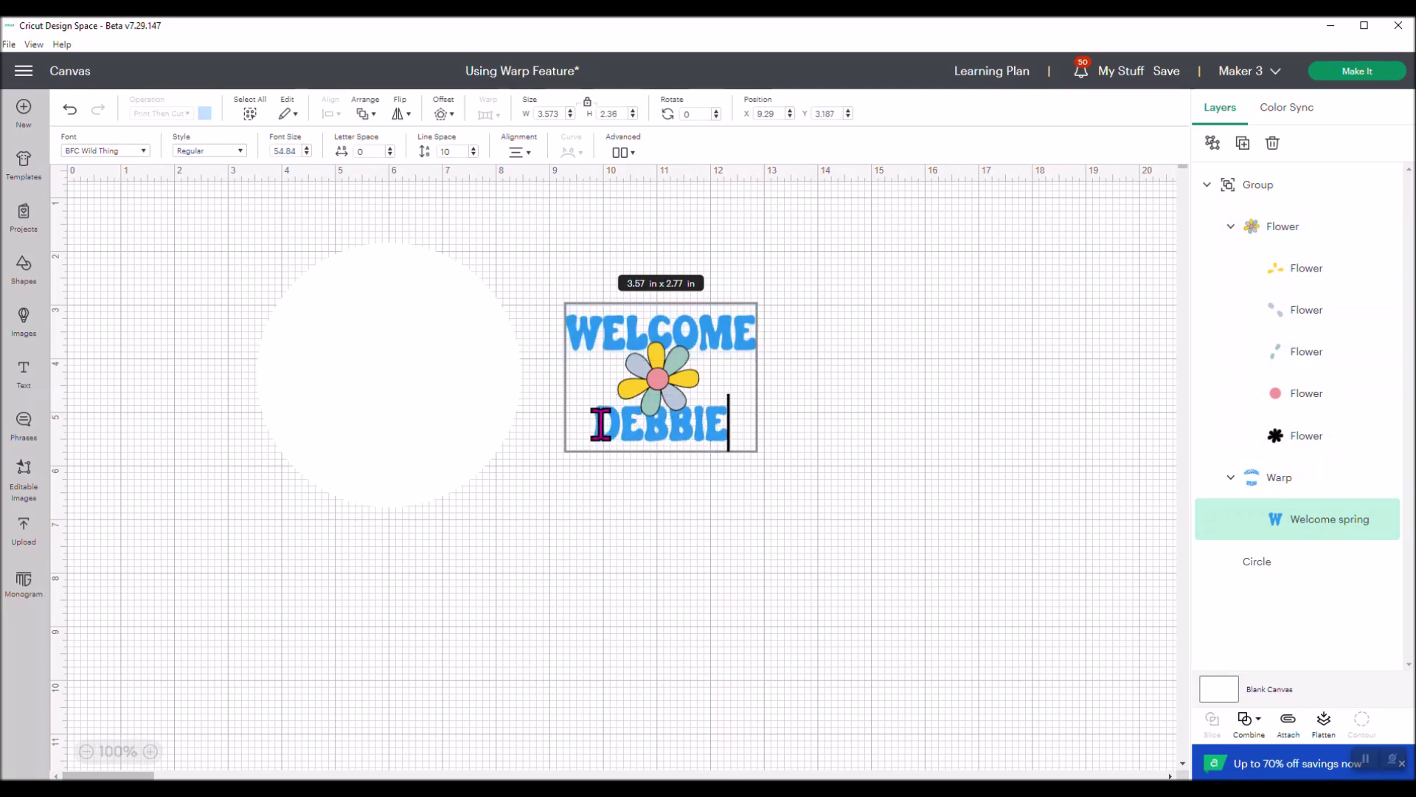
pyautogui.click(653, 533)
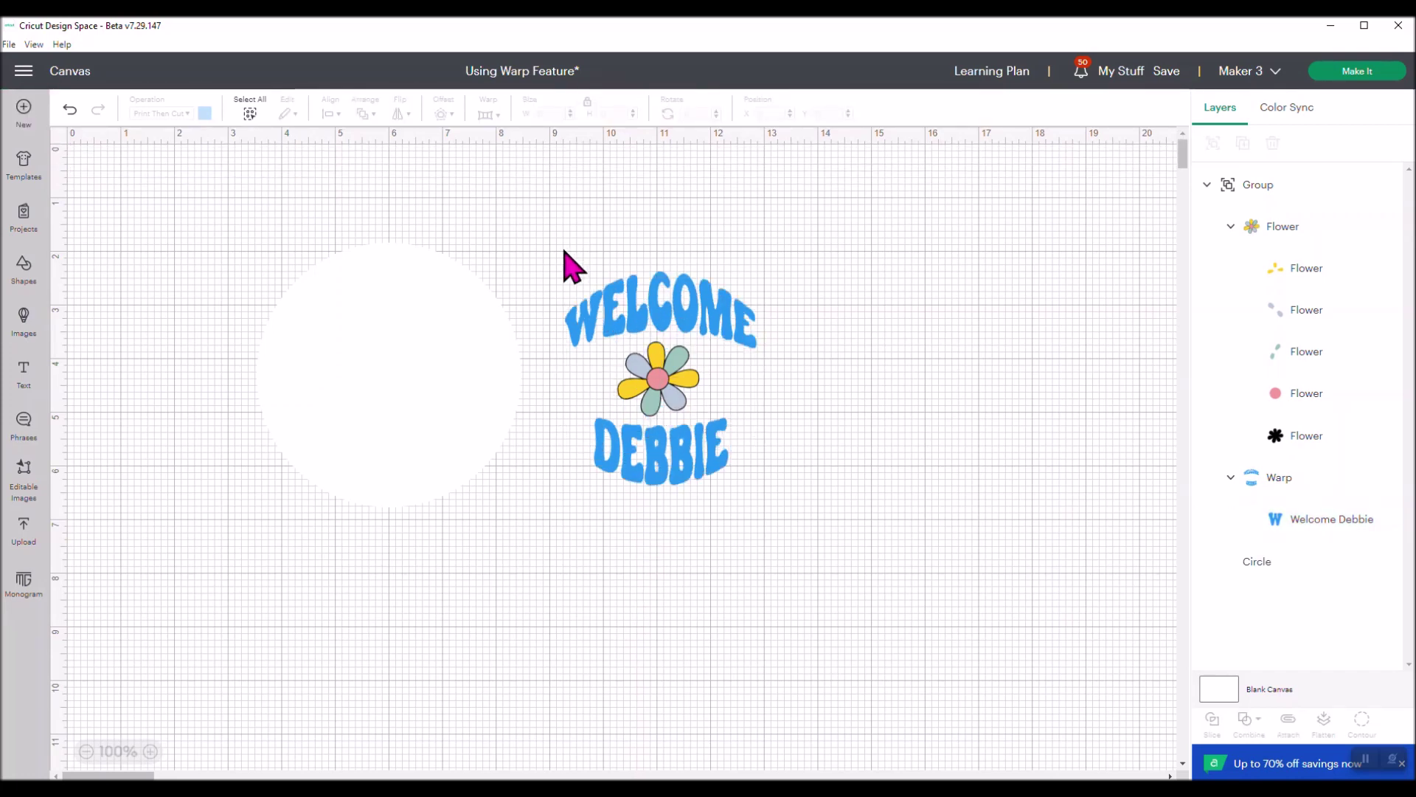
pyautogui.moveTo(565, 255); pyautogui.dragTo(791, 500)
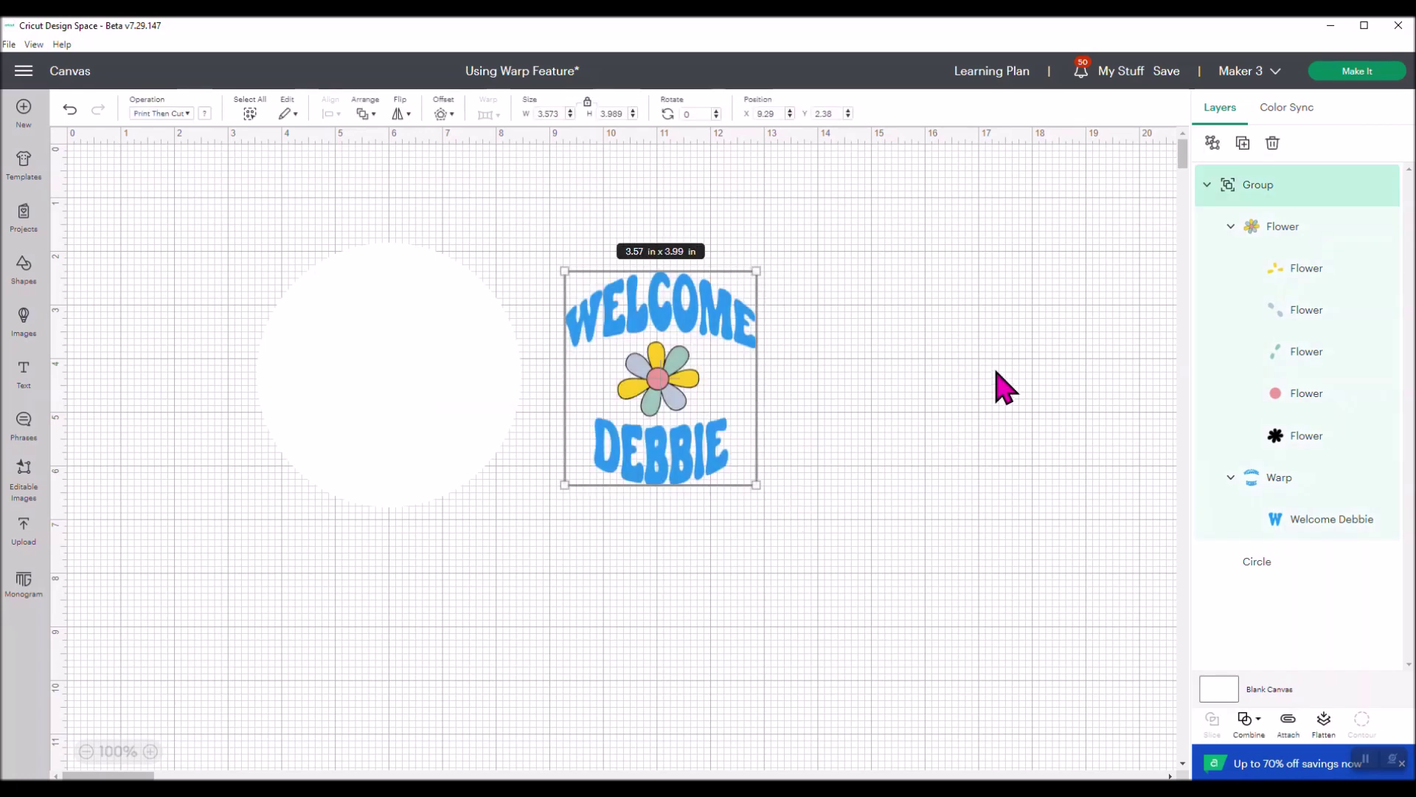
# Ungroup the text and flower and move the renamed design onto the white circle.
pyautogui.click(1213, 144)
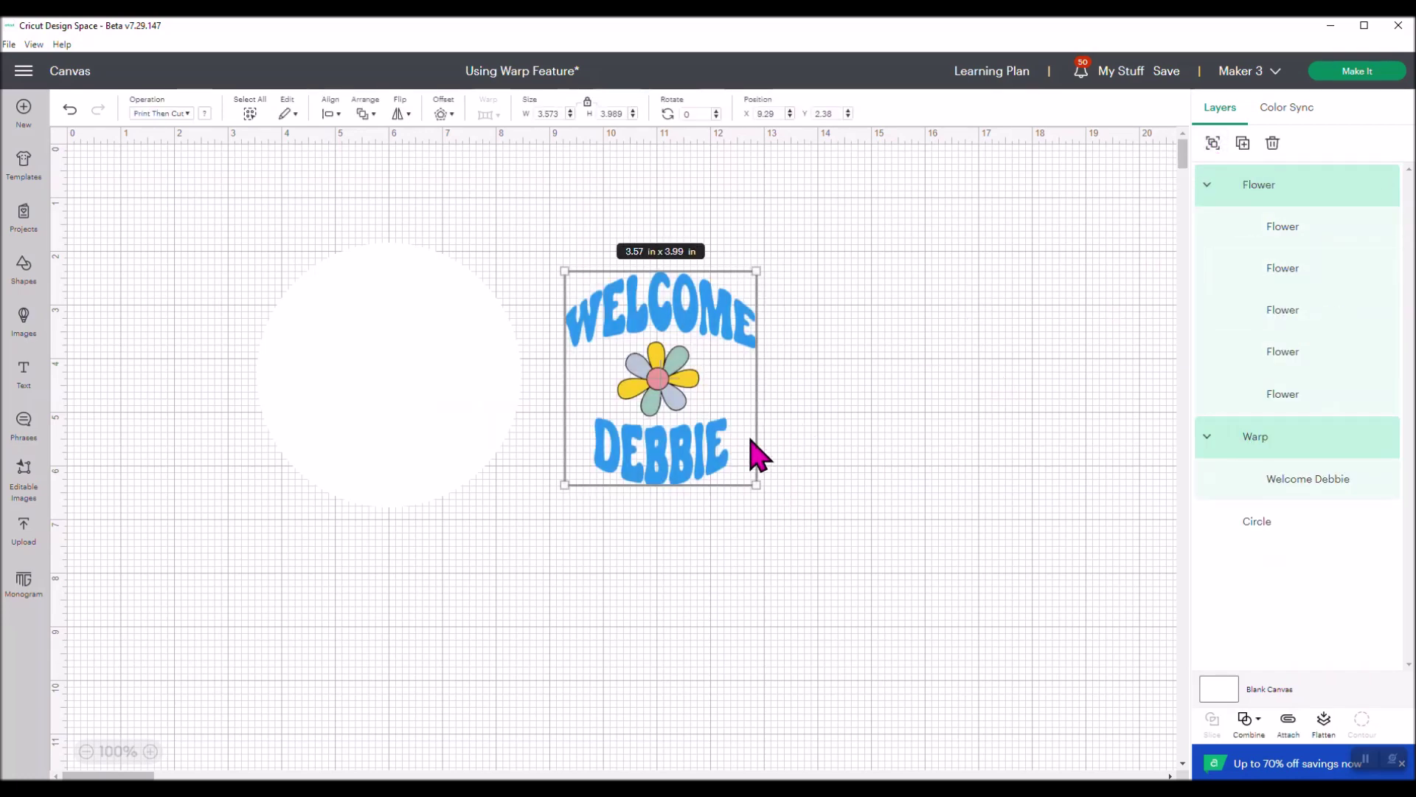
pyautogui.moveTo(672, 452); pyautogui.dragTo(402, 450)
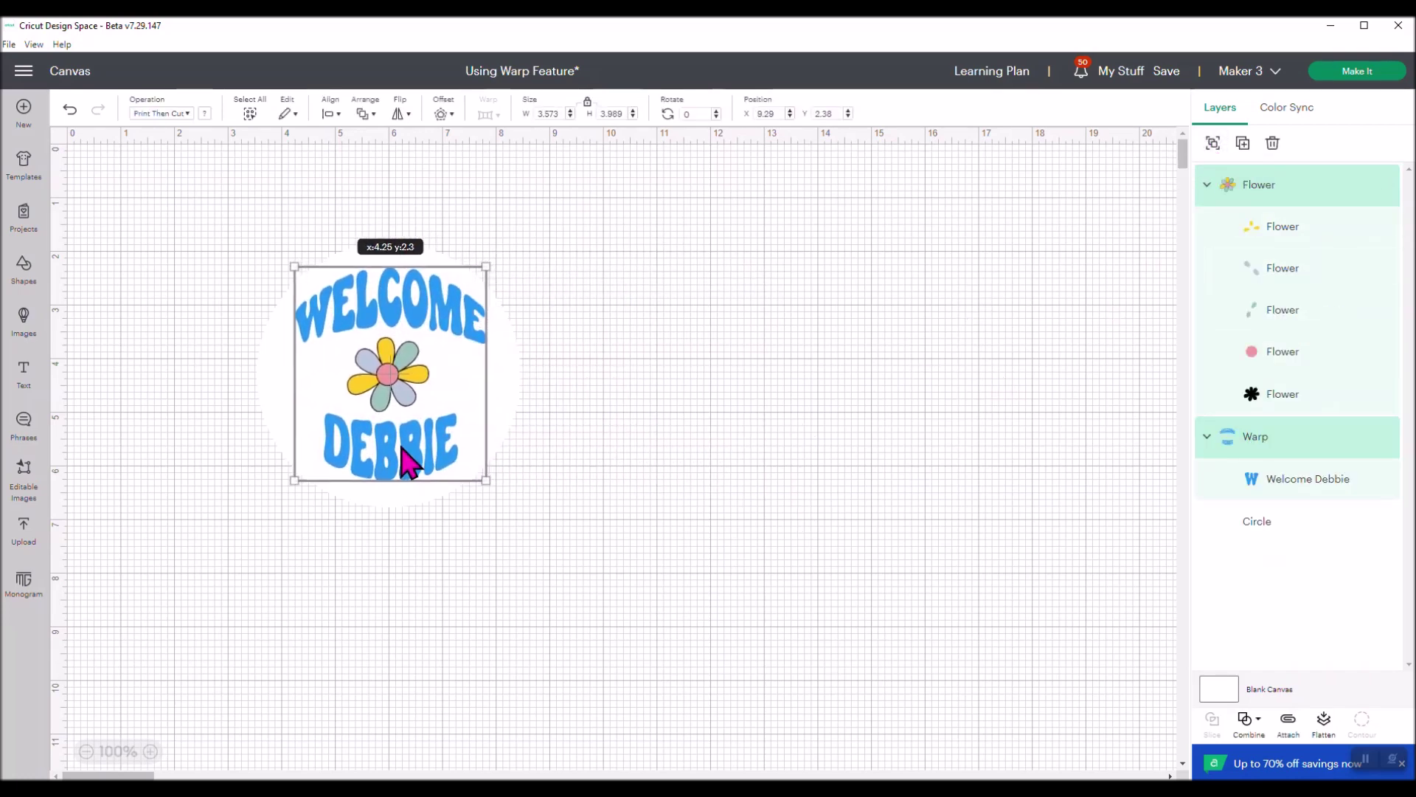
pyautogui.click(632, 408)
# Flatten the text, flower and circle into one Print Then Cut sticker and shrink it to 3.58 in.
pyautogui.moveTo(217, 219); pyautogui.dragTo(583, 532)
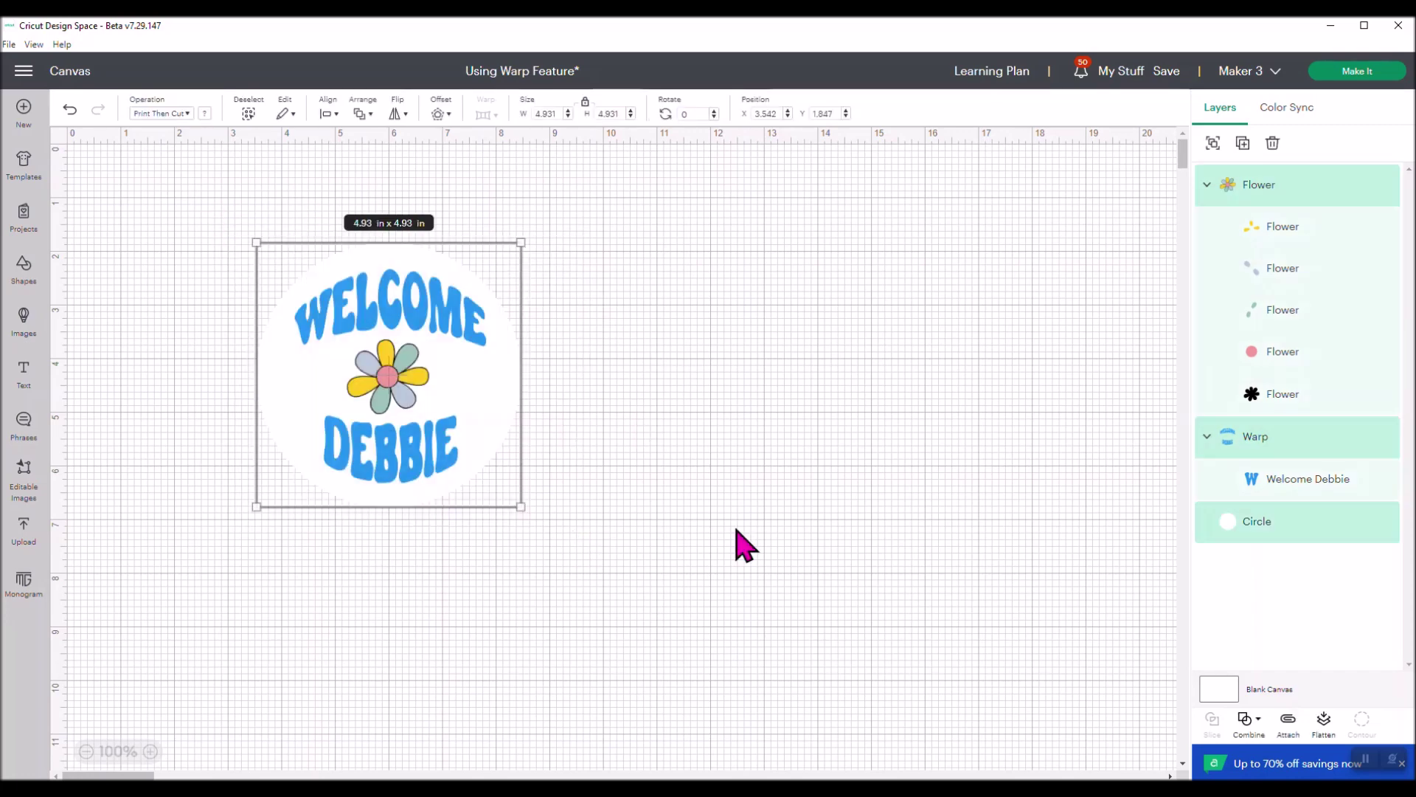
pyautogui.click(1324, 724)
pyautogui.click(848, 542)
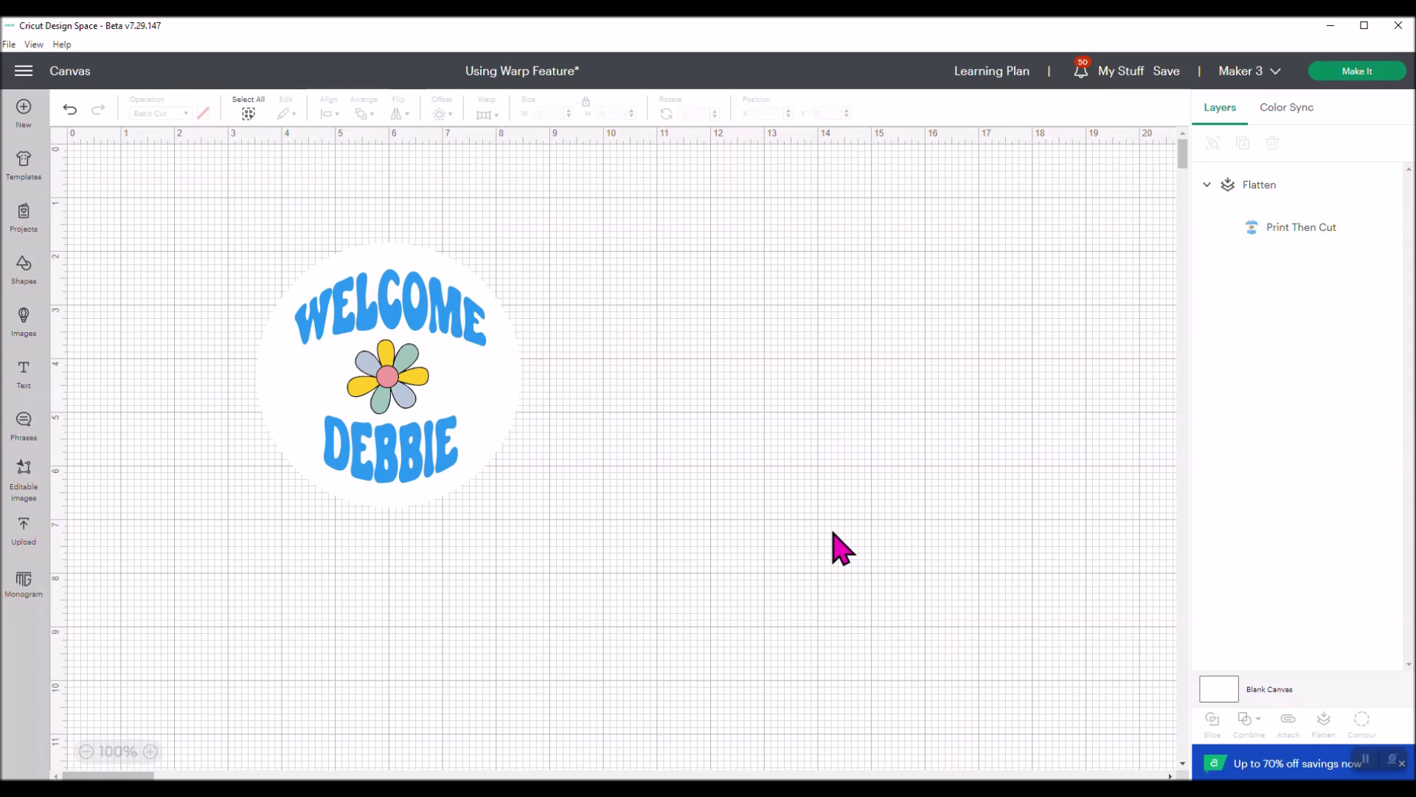
pyautogui.moveTo(458, 427); pyautogui.dragTo(401, 396)
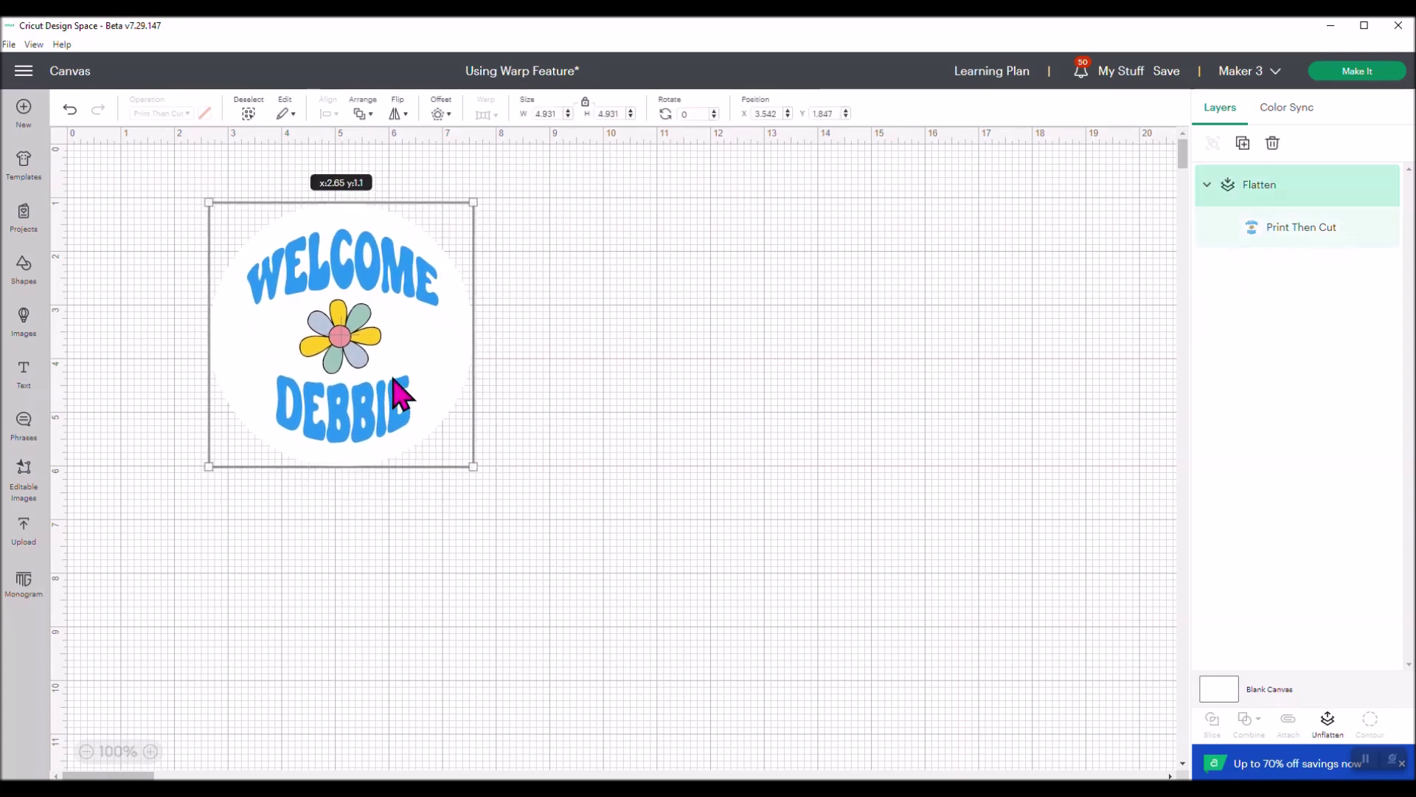
pyautogui.moveTo(470, 467); pyautogui.dragTo(400, 395)
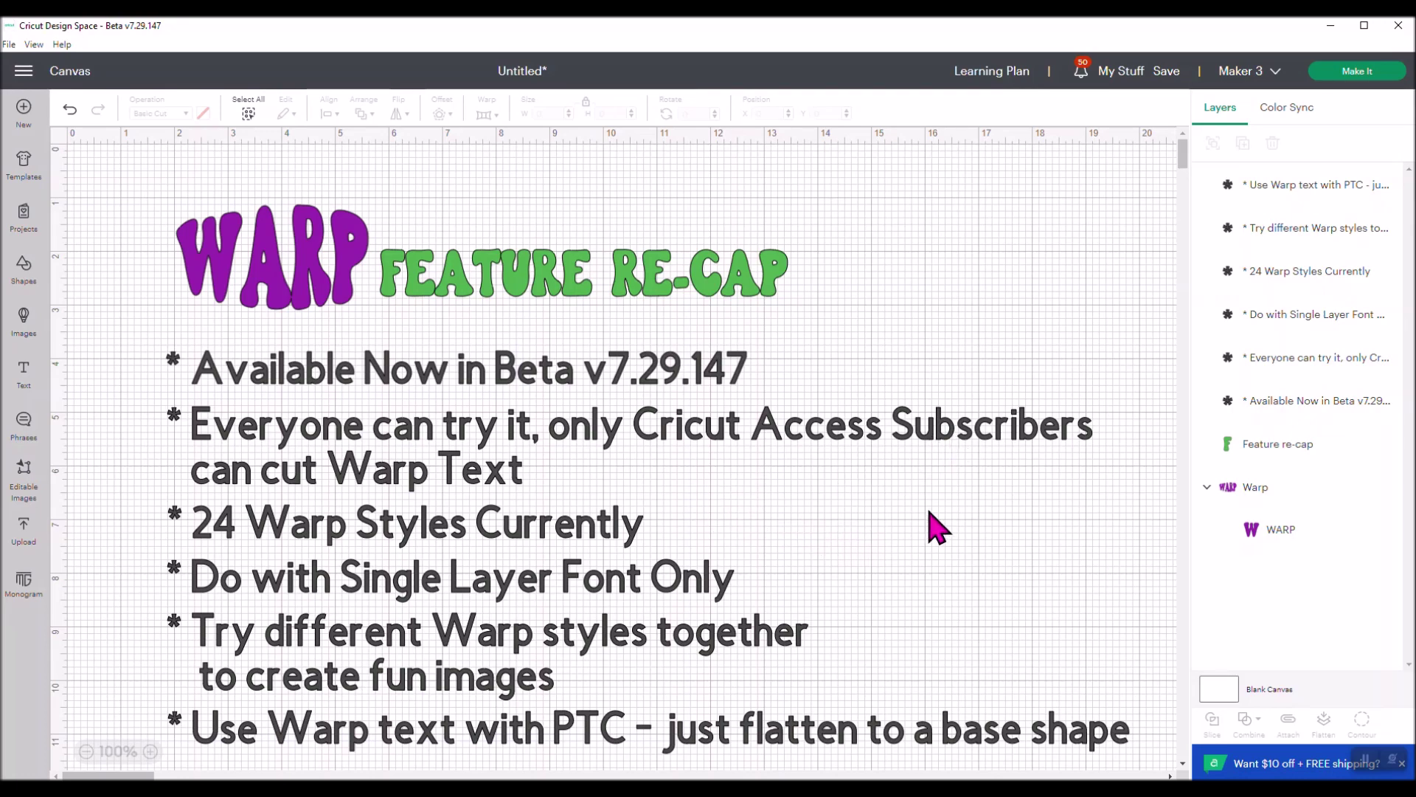
# Scroll down the WARP Feature Re-cap canvas with its six warp tips.
pyautogui.scroll(-1, 269, 572)
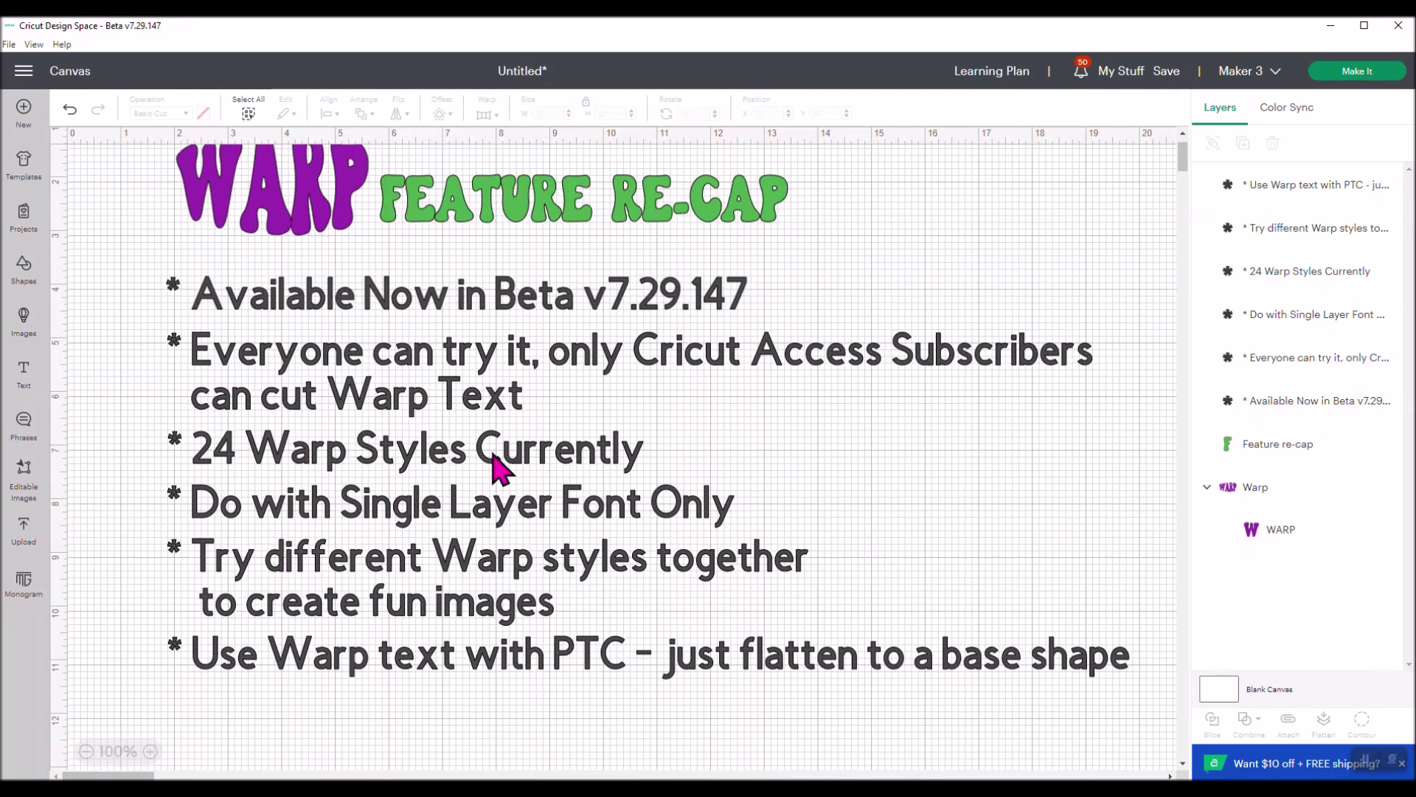